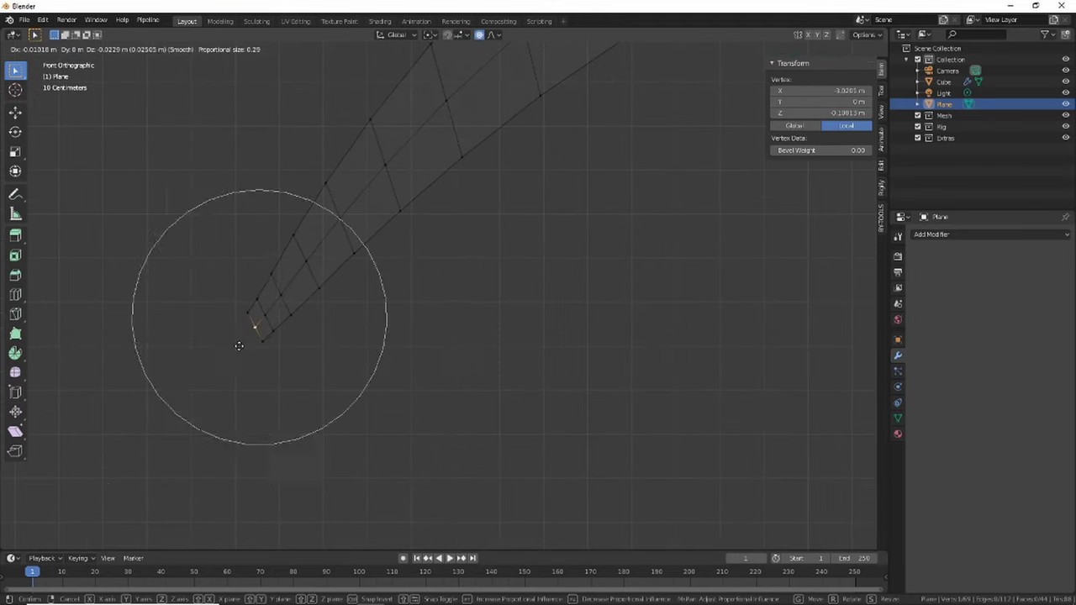
Confirm the reshaped vertex chain of the curved, tapering blade atop the handle.
click(429, 343)
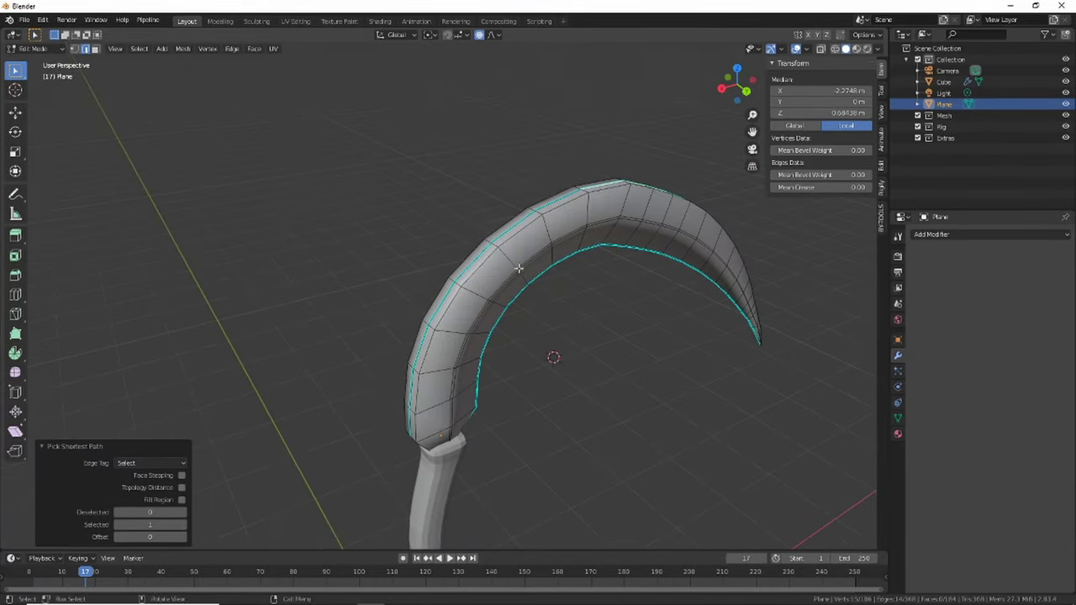
Scale the selected blade edges with smooth falloff and enable Auto Smooth on the blade's normals.
mouse_move(583, 433)
middle_down()
mouse_move(785, 327)
mouse_move(471, 344)
middle_up()
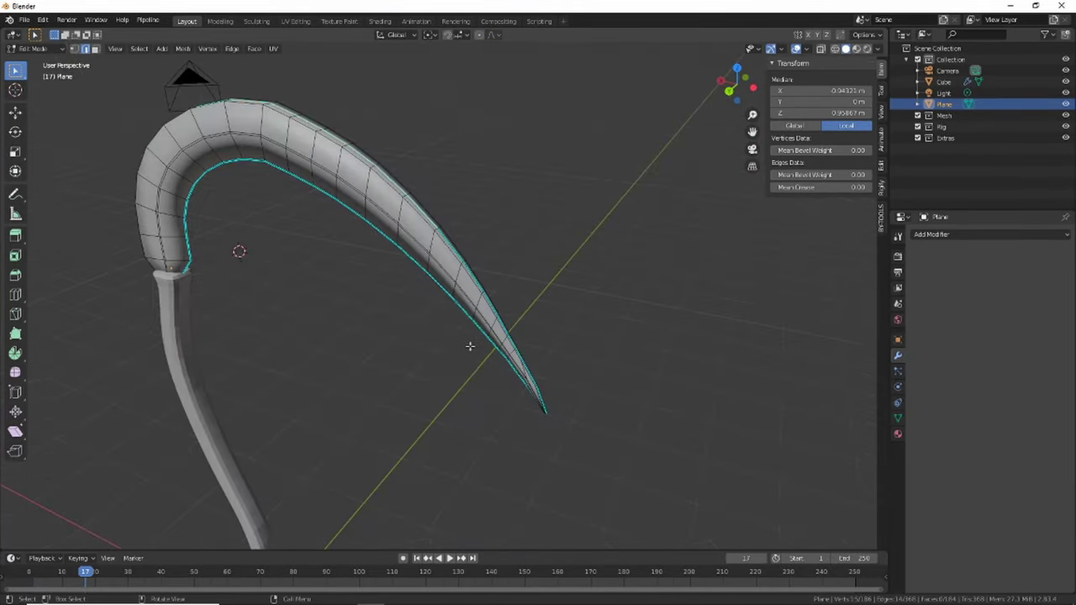
key(s)
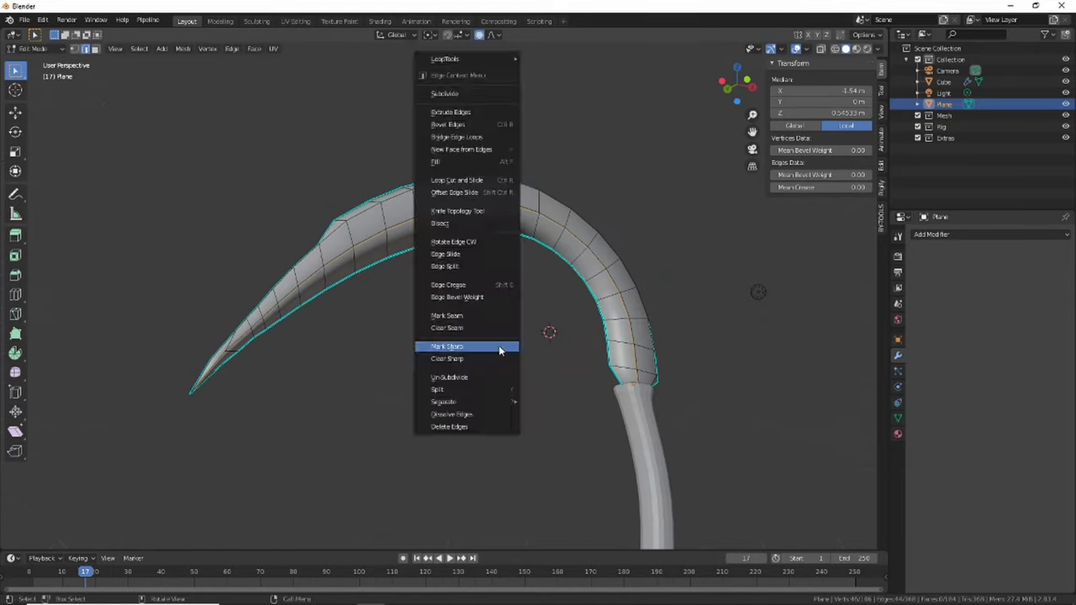
click(923, 427)
click(930, 439)
middle_drag(606, 319, 569, 308)
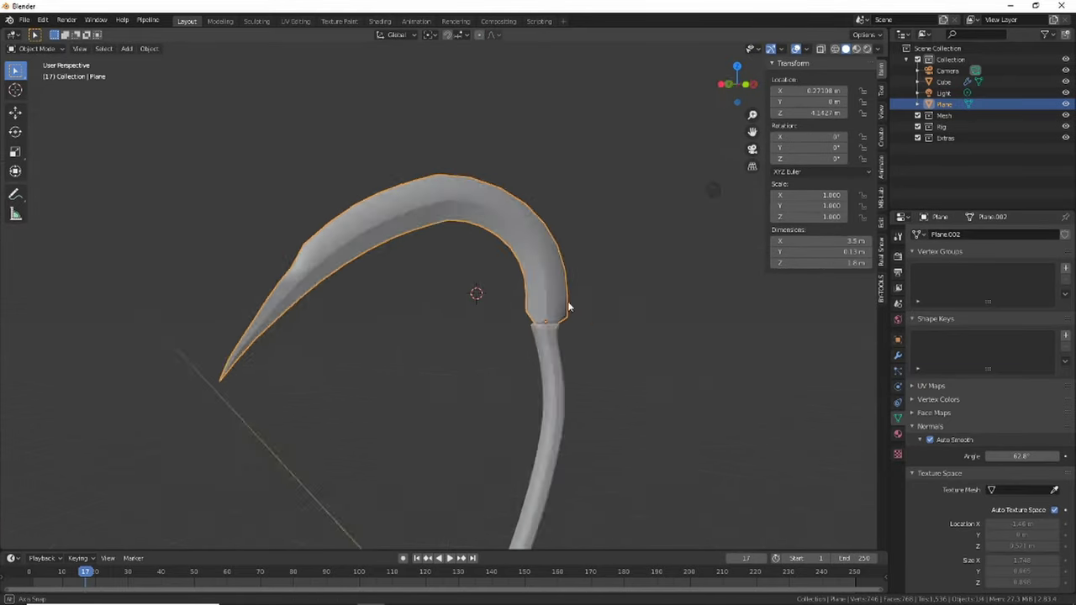
Save the scene as falce.blend.
key(ctrl+s)
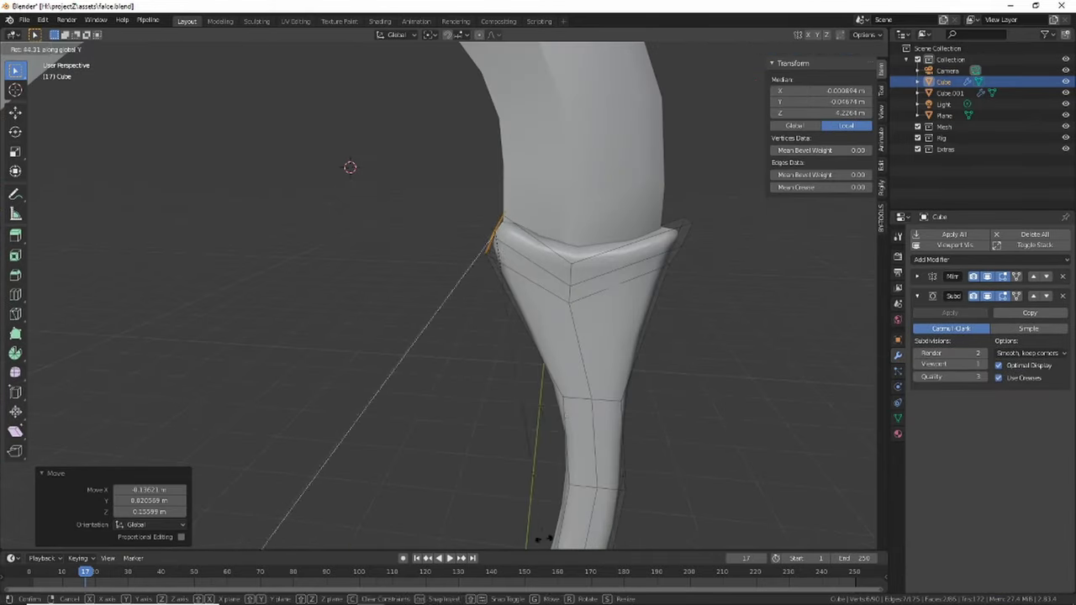
shift+middle_drag(446, 182, 400, 308)
key(ctrl+s)
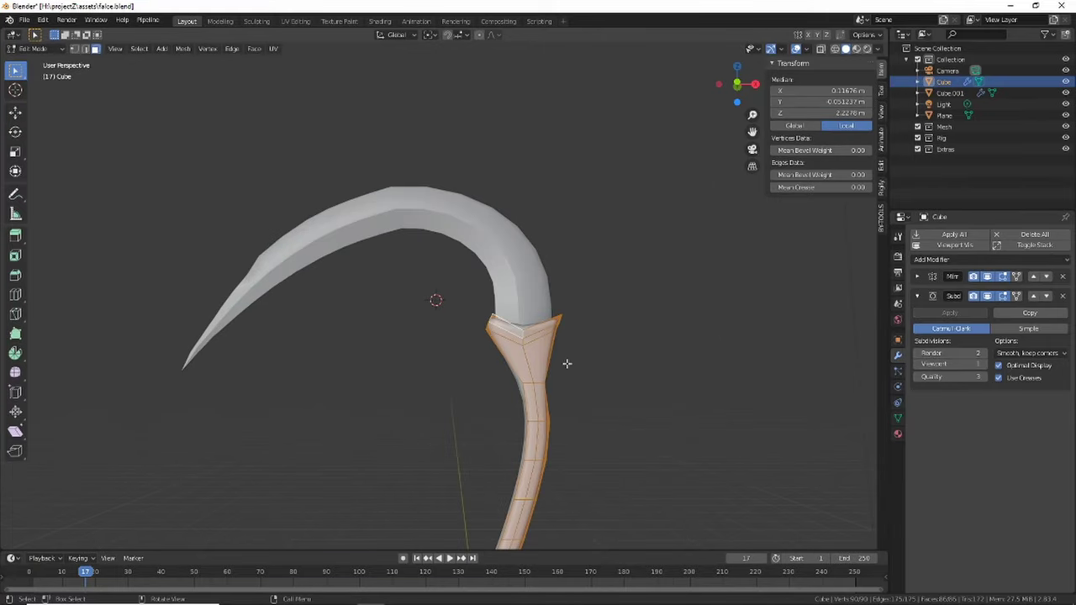
Select and frame the curved blade UV island, then mirror the right-hand handle strip.
key(Tab)
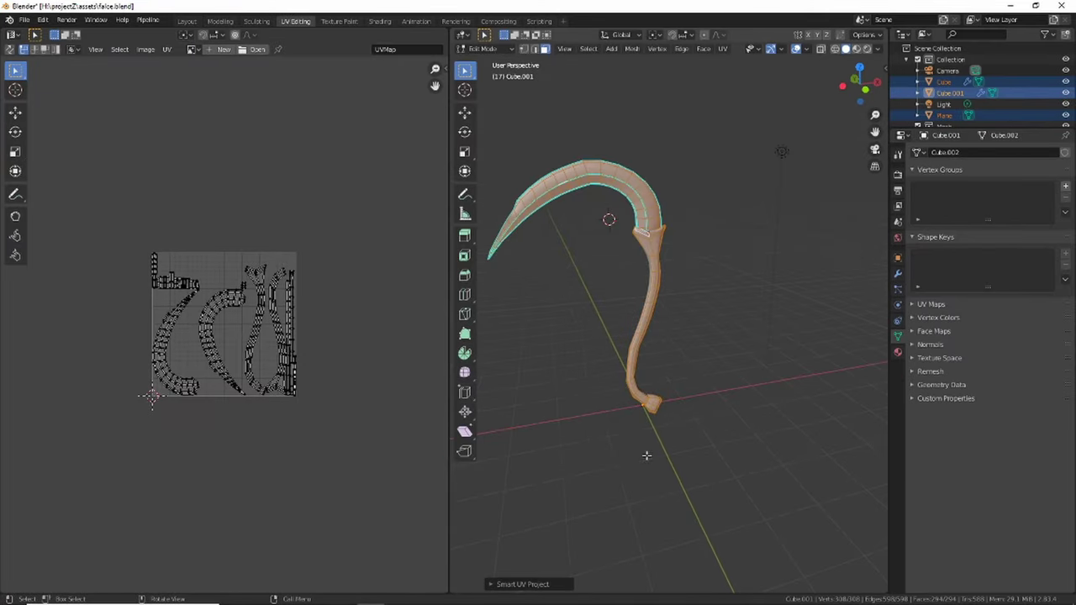
scroll(278, 282, up, 4)
key(l)
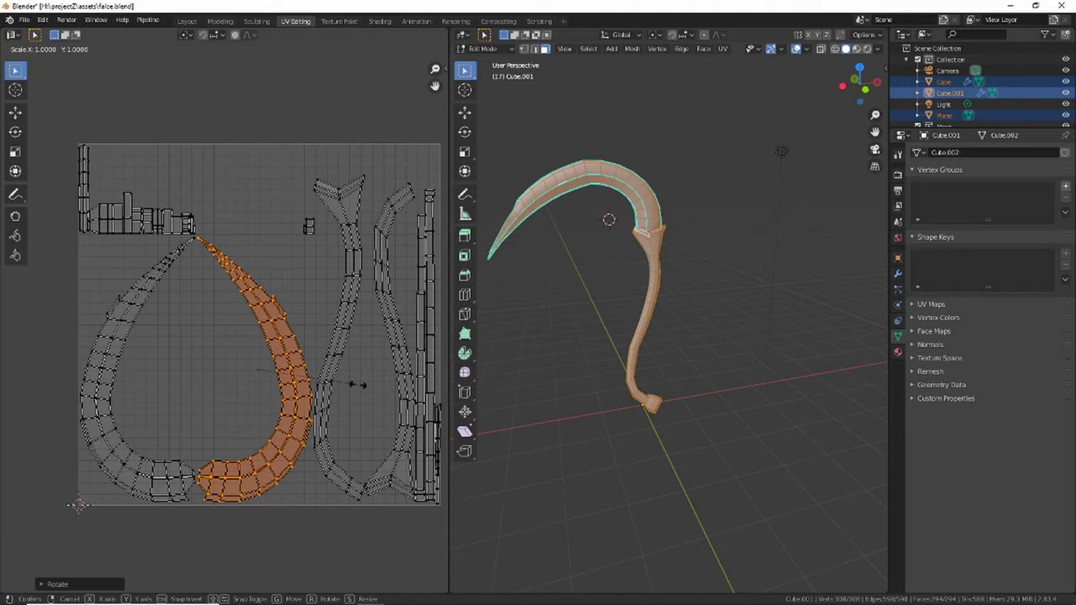
key(KP_Decimal)
scroll(261, 374, up, 3)
scroll(260, 374, up, 3)
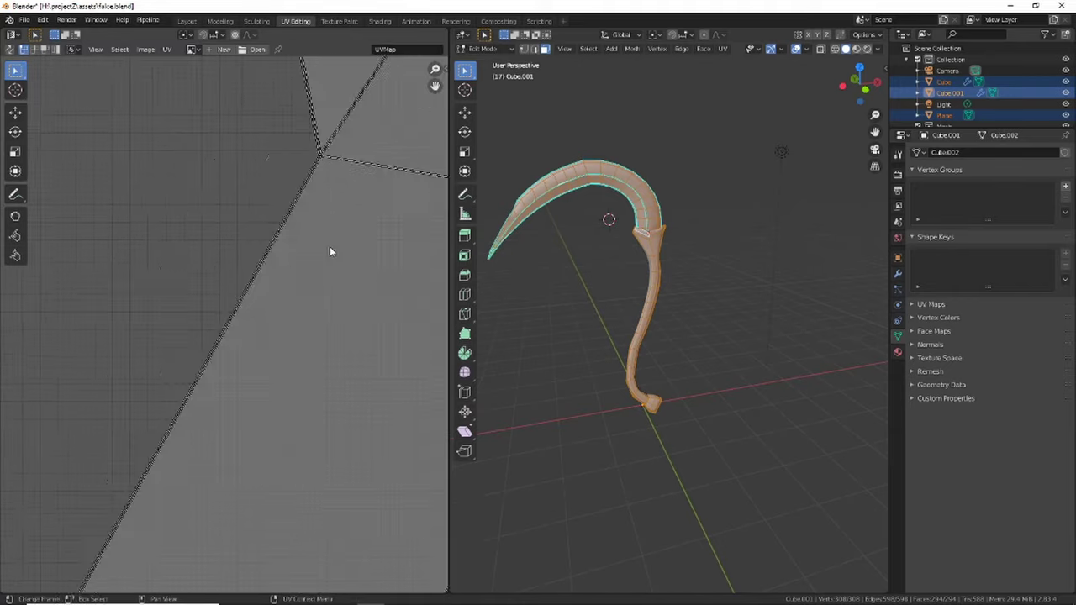
key(l)
scroll(253, 353, down, 6)
key(l)
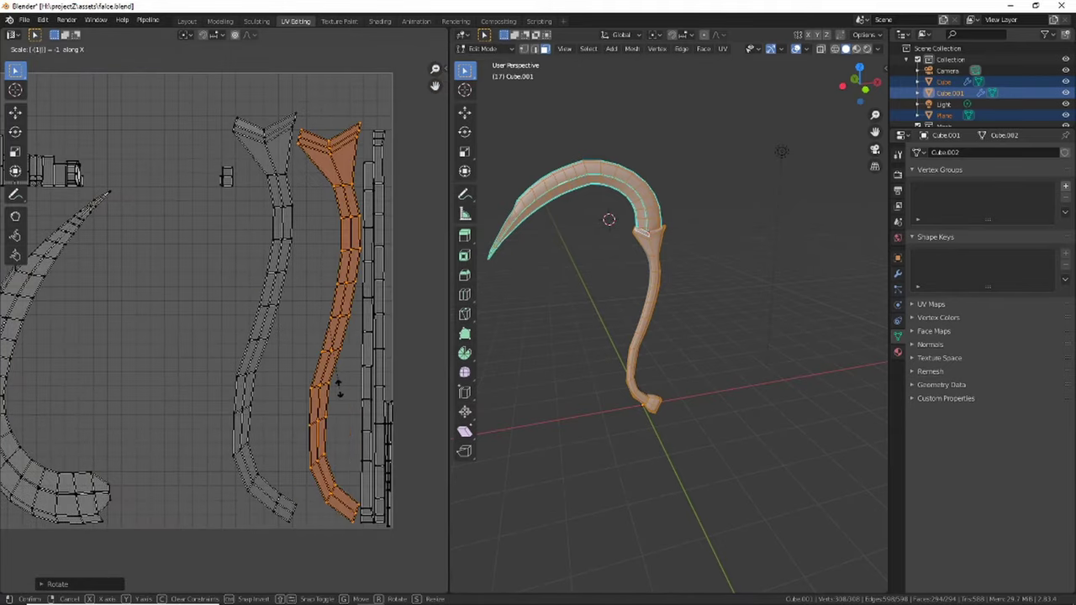
Show the UV vertex coordinates, enable the TexTools add-on, and move the island into place.
scroll(295, 211, up, 2)
scroll(295, 211, up, 3)
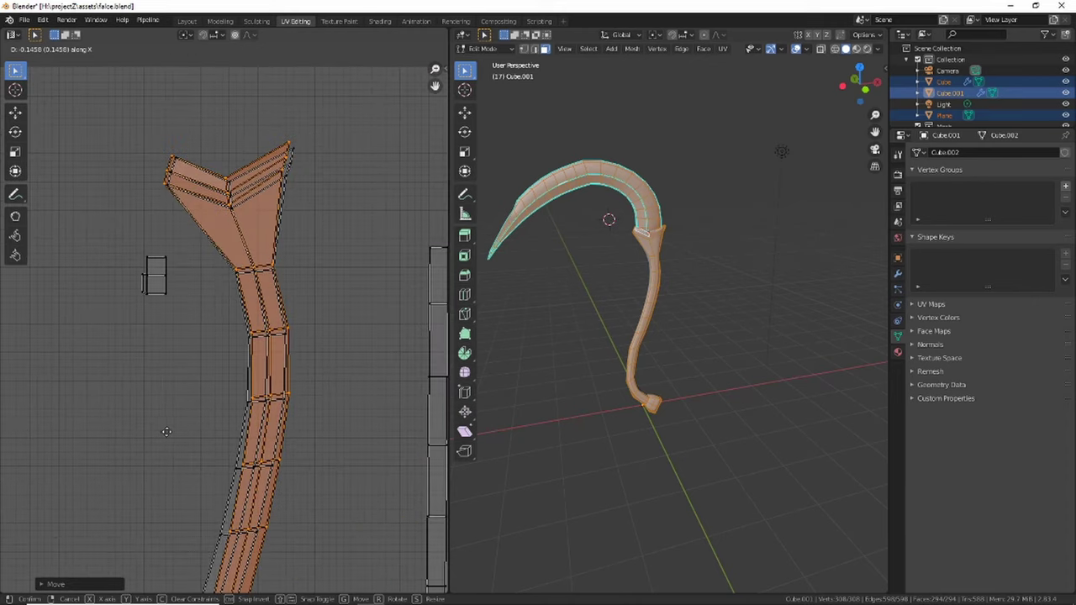
scroll(295, 211, up, 2)
scroll(336, 252, down, 2)
key(n)
click(54, 181)
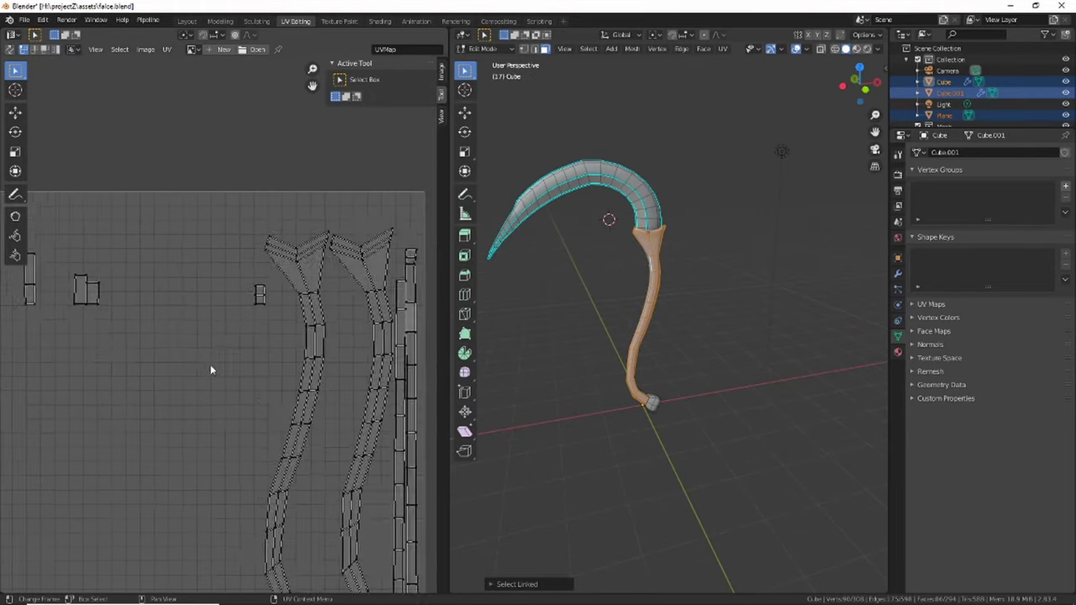
key(g)
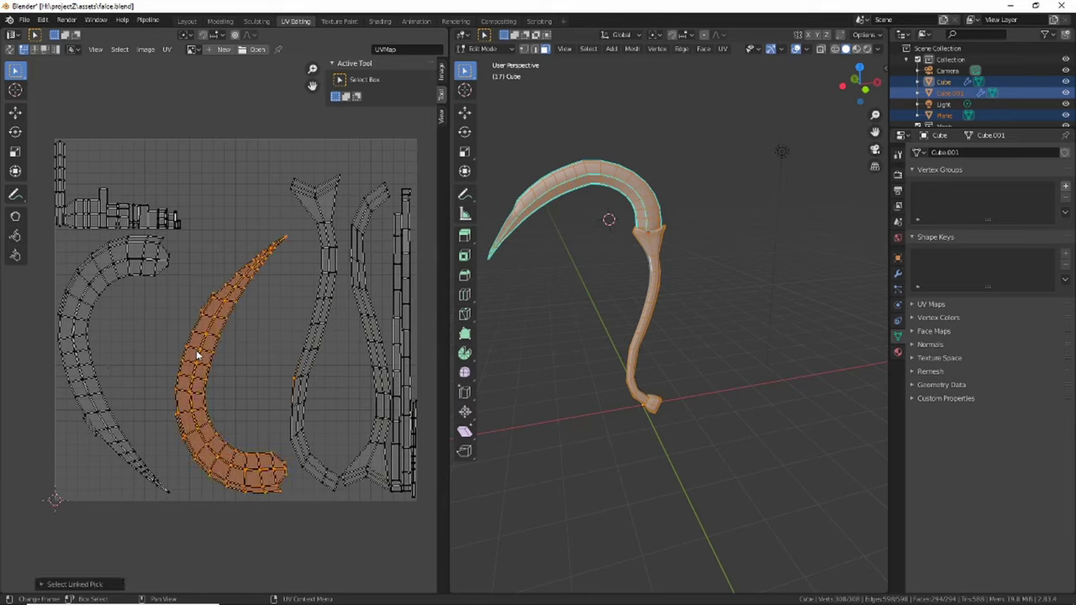
Hide part of the mesh and clear the old seams from the handle edges.
right_click(644, 512)
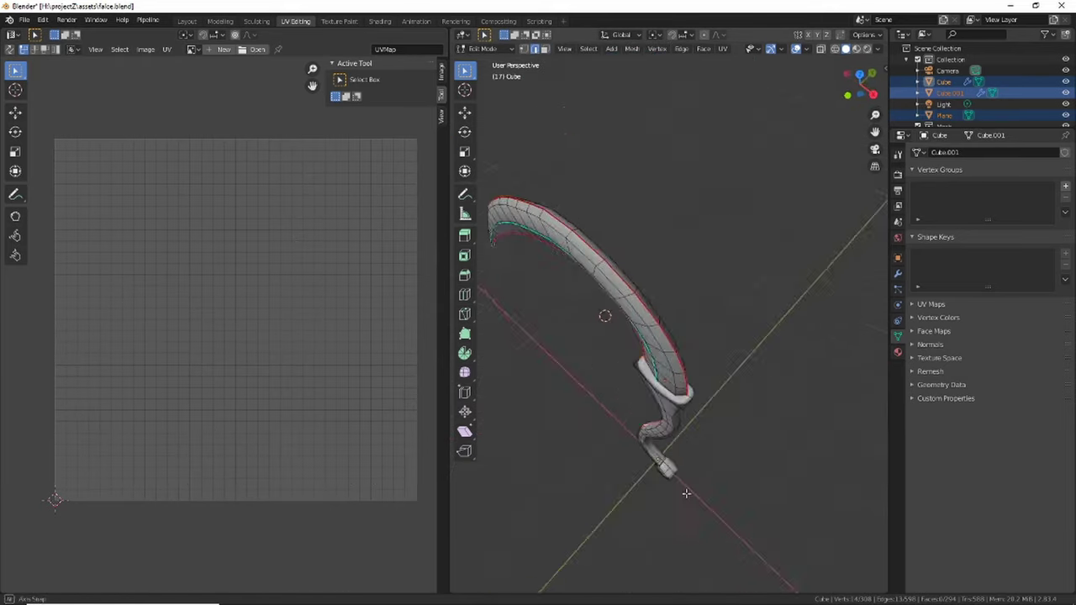
scroll(686, 494, up, 5)
mouse_move(692, 353)
middle_down()
mouse_move(737, 356)
mouse_move(774, 454)
mouse_move(486, 448)
middle_up()
key(h)
right_click(696, 448)
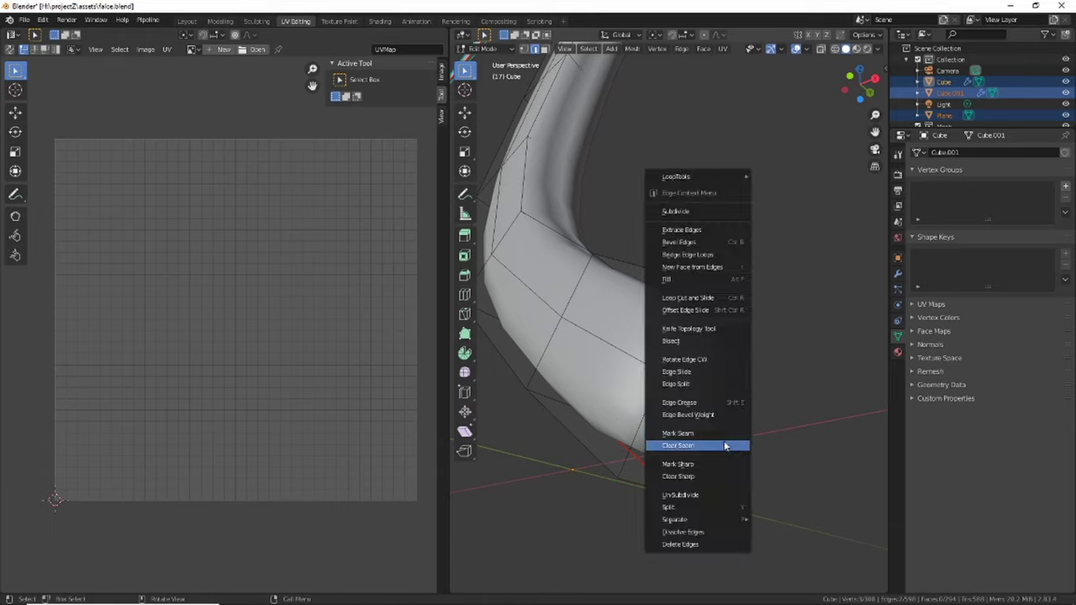
click(702, 441)
scroll(648, 332, down, 5)
scroll(649, 331, up, 5)
middle_drag(648, 331, 733, 395)
scroll(733, 394, down, 5)
Re-mark the handle and blade edges as new seams.
right_click(721, 230)
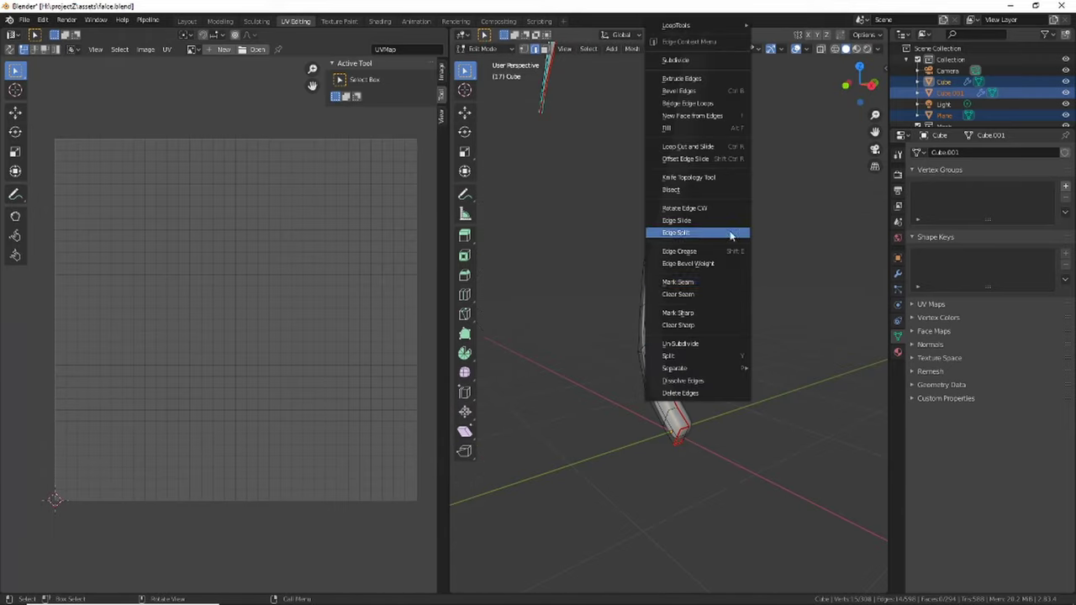
click(721, 230)
scroll(673, 354, up, 5)
middle_drag(673, 354, 643, 310)
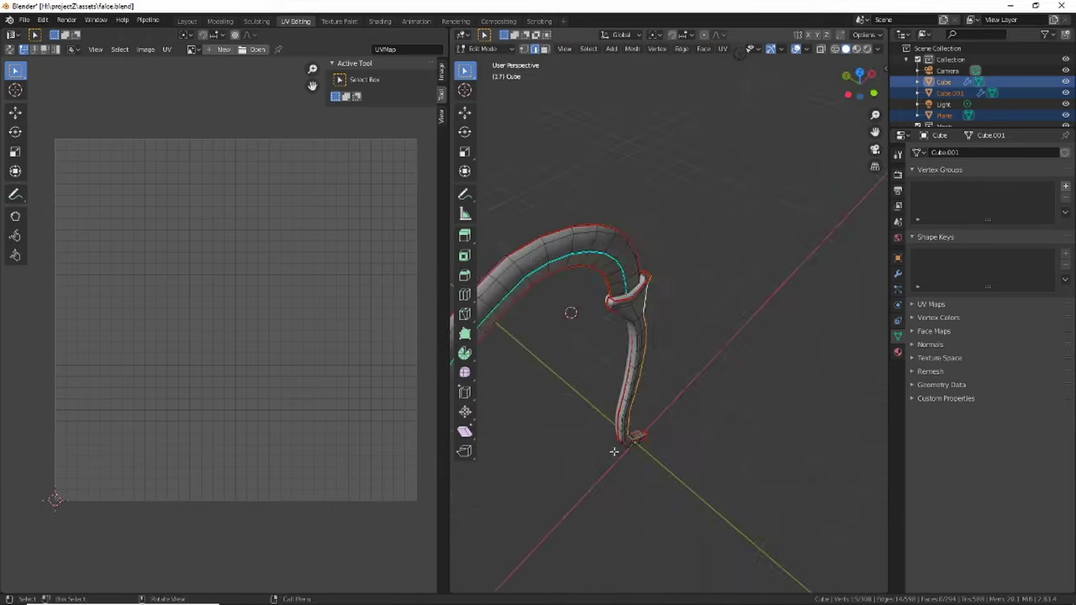
scroll(689, 372, up, 3)
key(a)
right_click(649, 423)
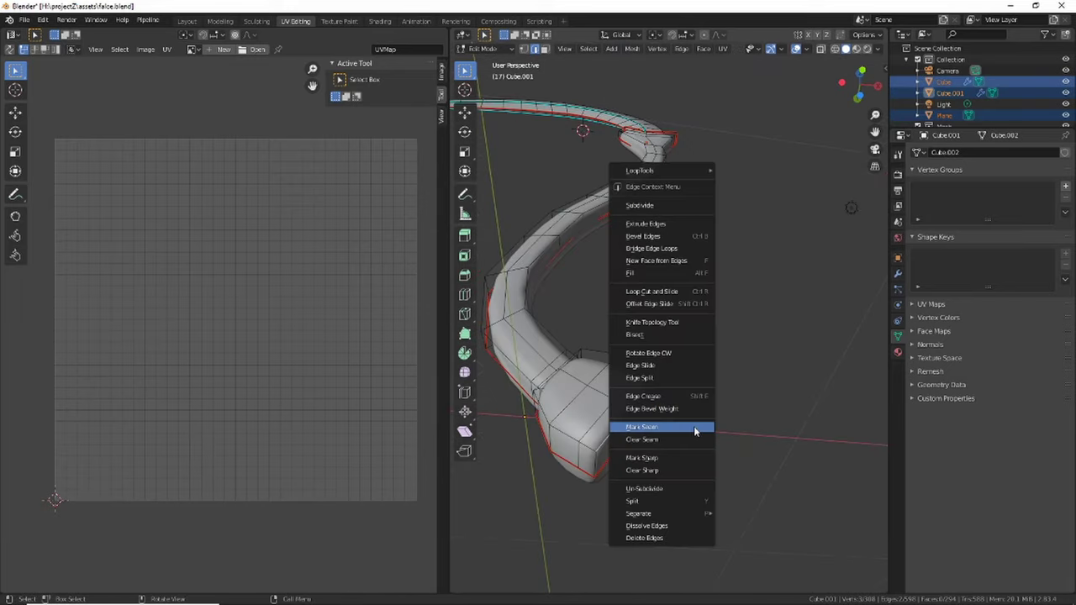
click(648, 423)
Select the whole mesh and unwrap it again, with UV and mesh selection linked.
key(a)
scroll(593, 343, up, 3)
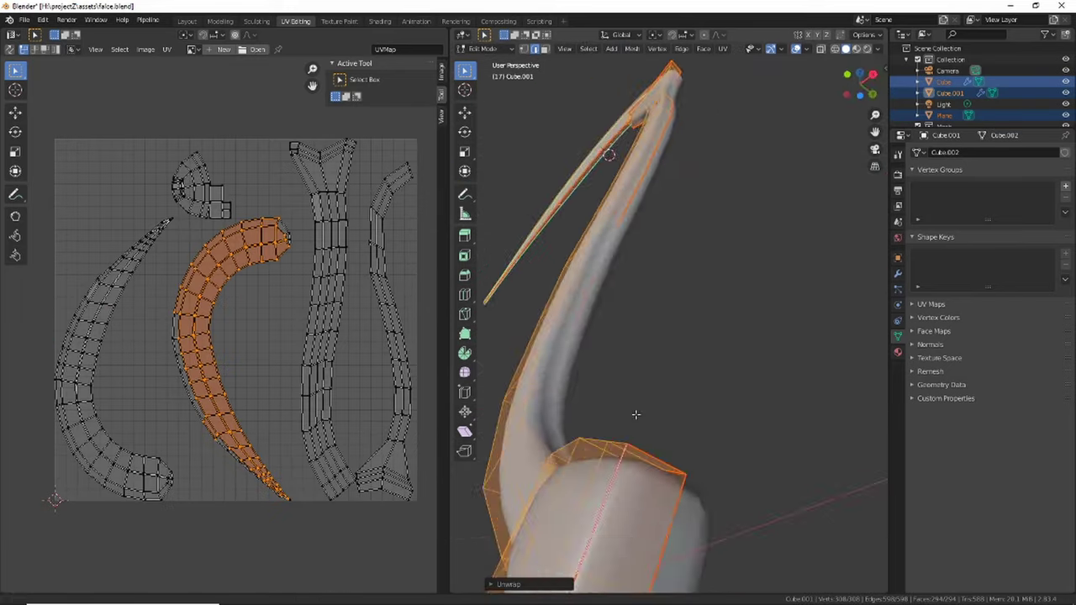
key(alt+a)
key(a)
click(10, 48)
middle_drag(606, 320, 587, 345)
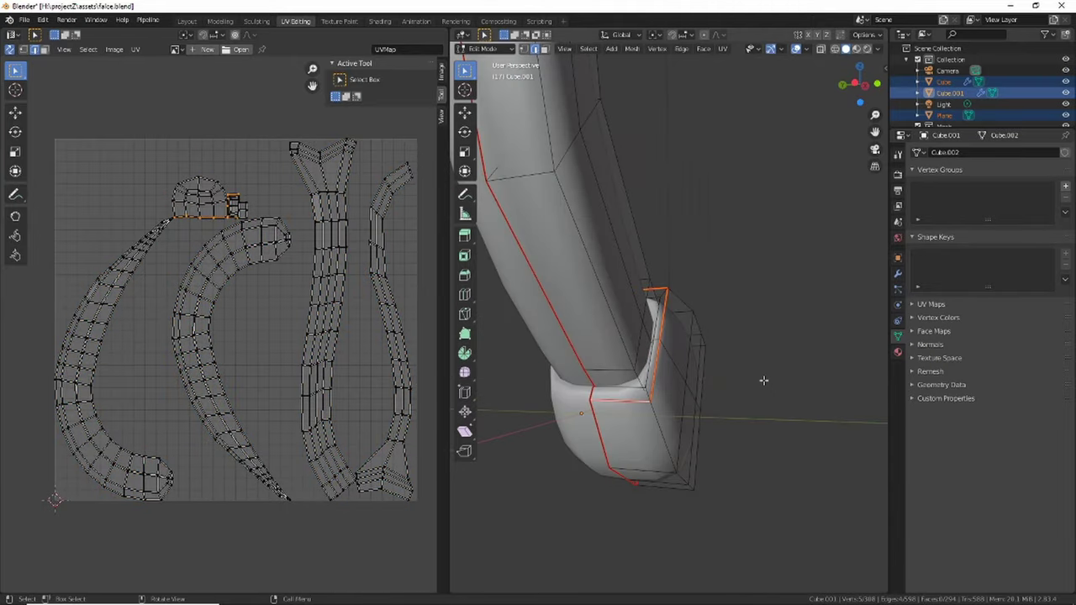
scroll(587, 344, down, 3)
key(a)
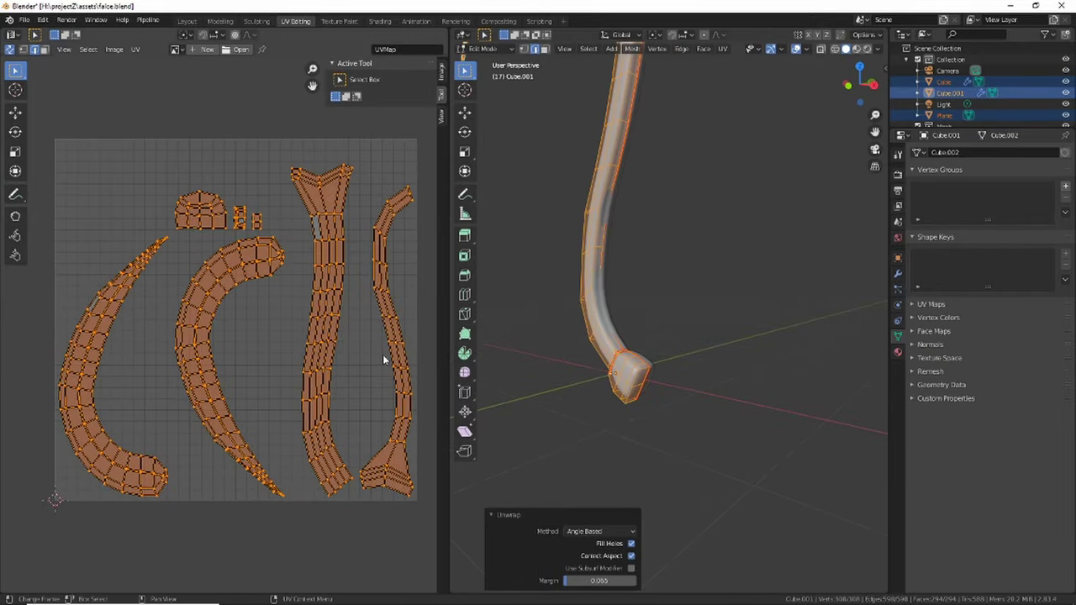
scroll(383, 354, down, 1)
key(alt+a)
Select and frame the end cap's UV islands, then leave Edit Mode.
scroll(155, 282, up, 4)
scroll(255, 335, up, 2)
scroll(256, 336, down, 3)
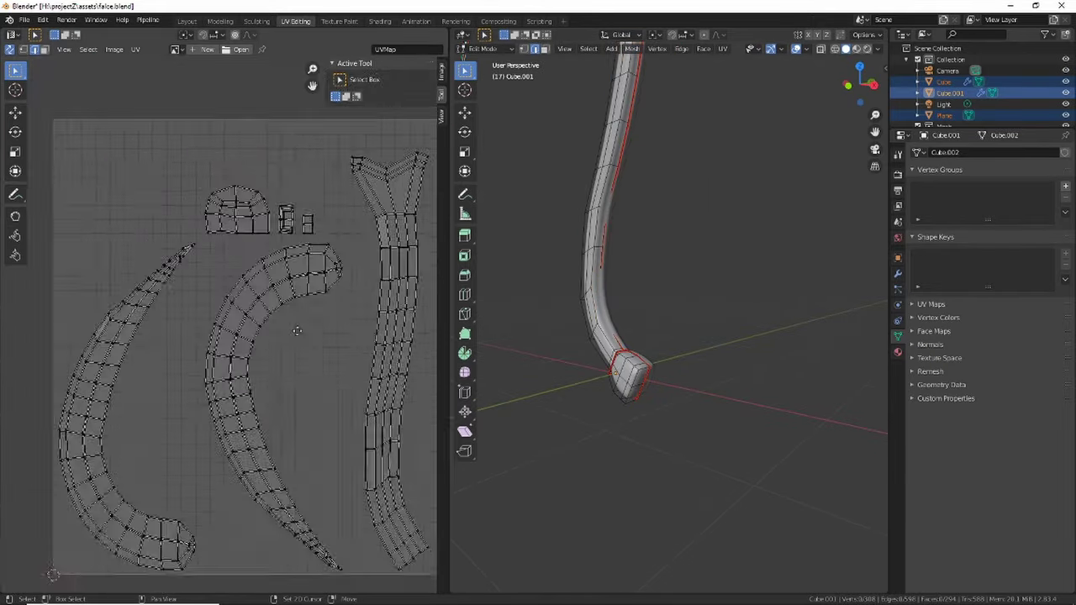
key(l)
key(KP_Decimal)
scroll(282, 216, up, 1)
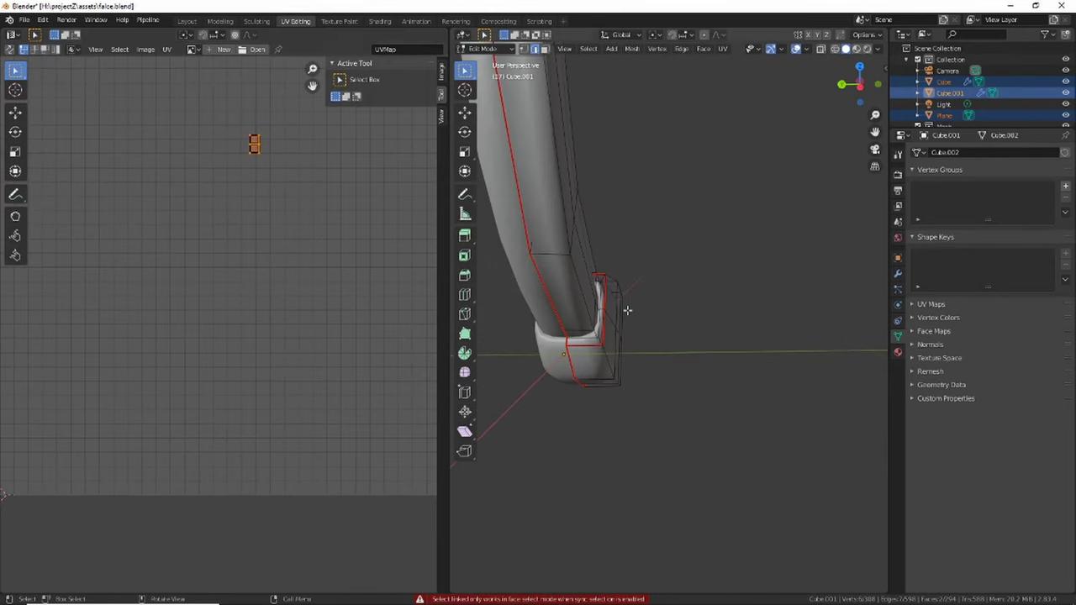
mouse_move(629, 308)
middle_down()
mouse_move(704, 358)
mouse_move(640, 299)
middle_up()
key(Tab)
key(Tab)
scroll(176, 336, down, 2)
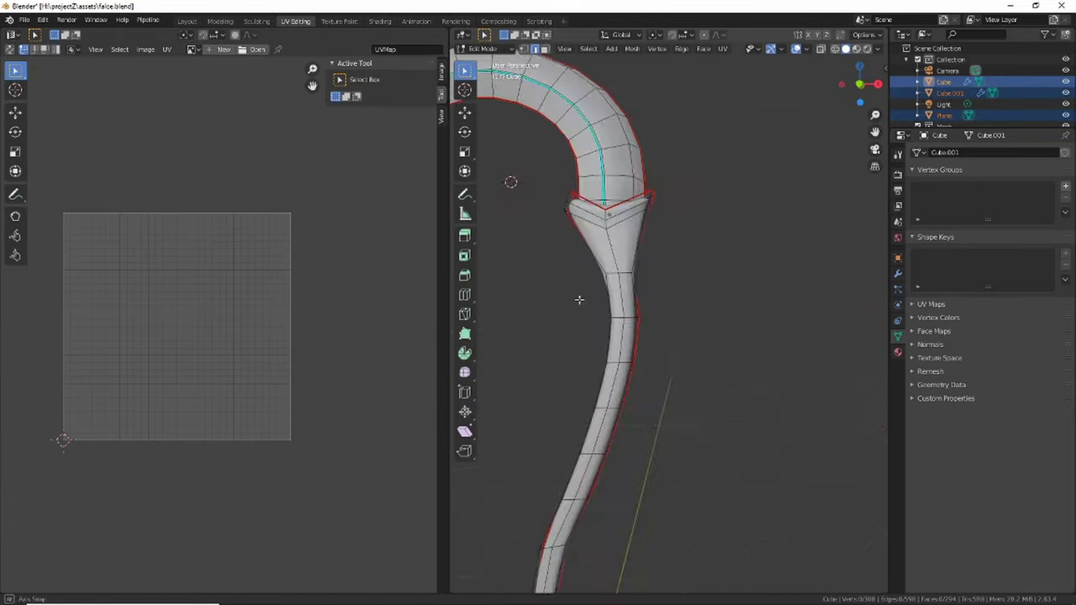
scroll(579, 299, down, 3)
Give the end cap object the METAL material.
key(Tab)
click(950, 93)
click(898, 352)
click(944, 202)
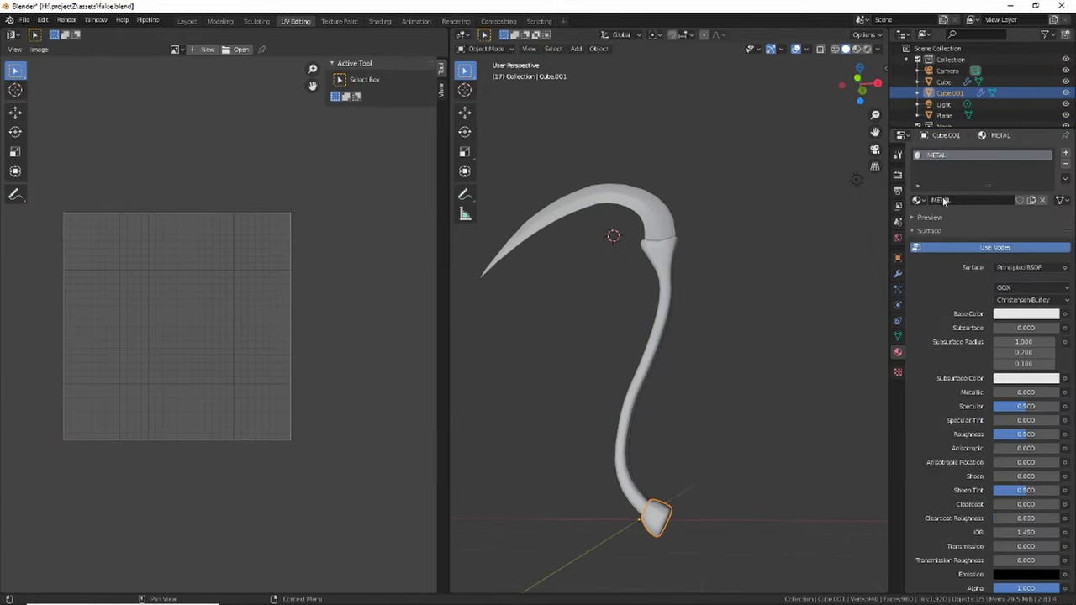
Name the blade's material 'blade' and add a second slot named 'backblade'.
text(ade)
key(Return)
click(944, 115)
scroll(644, 304, up, 3)
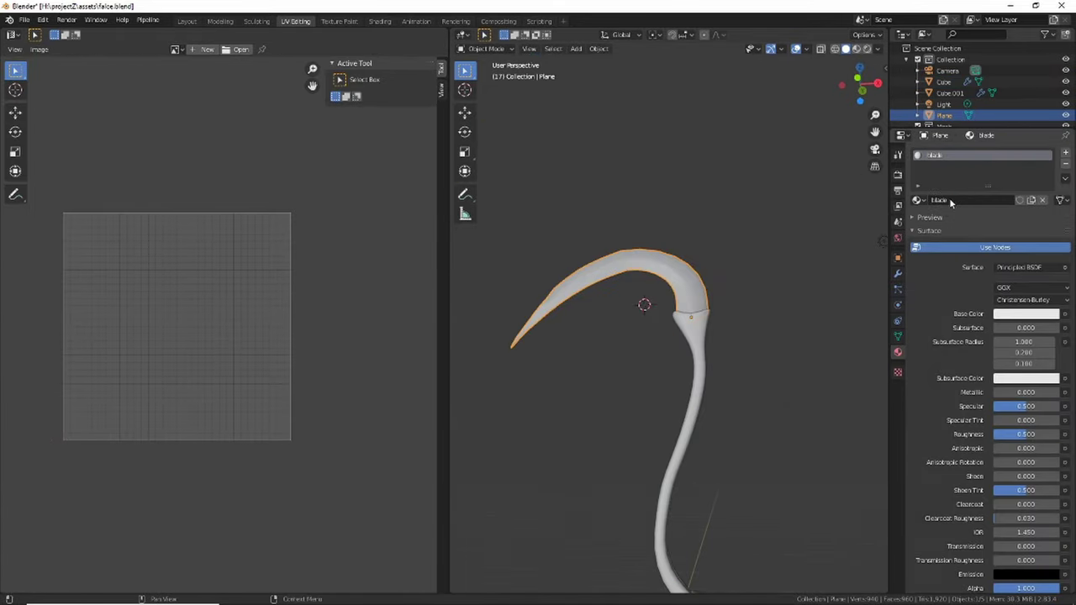
double_click(950, 222)
text(backblade)
key(Return)
Select the blade's faces by material slot in Edit Mode and reposition them in front view.
key(Tab)
scroll(783, 253, up, 3)
click(934, 155)
click(989, 236)
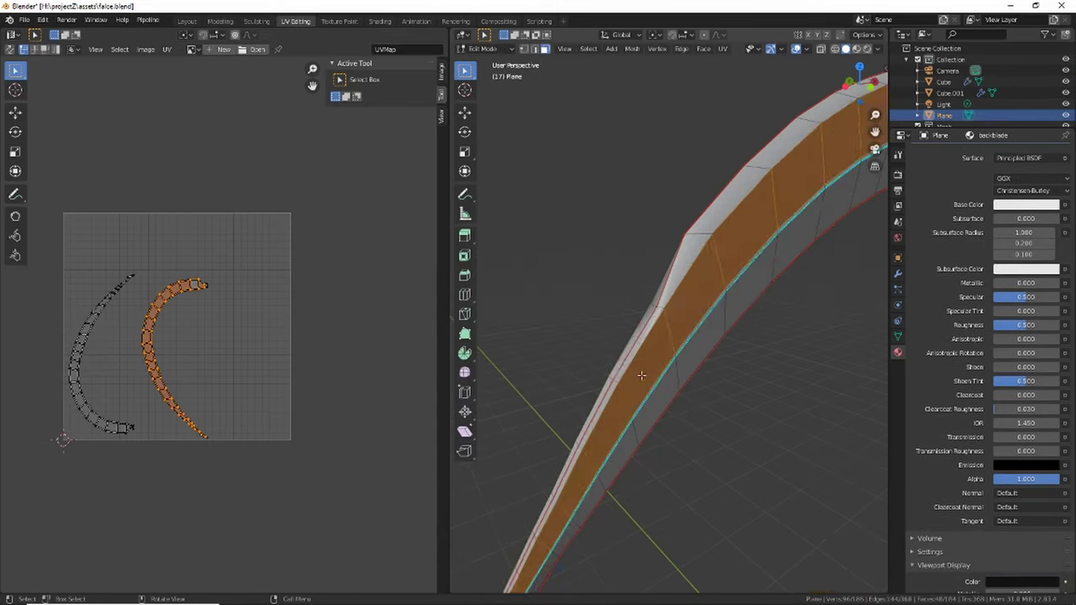
key(alt+a)
key(KP_1)
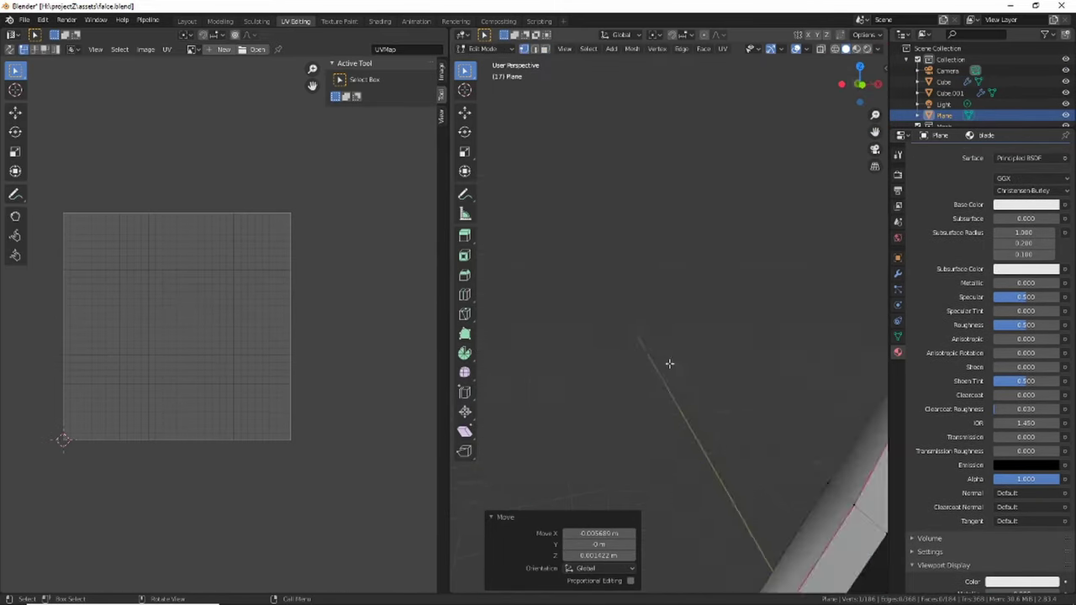
key(g)
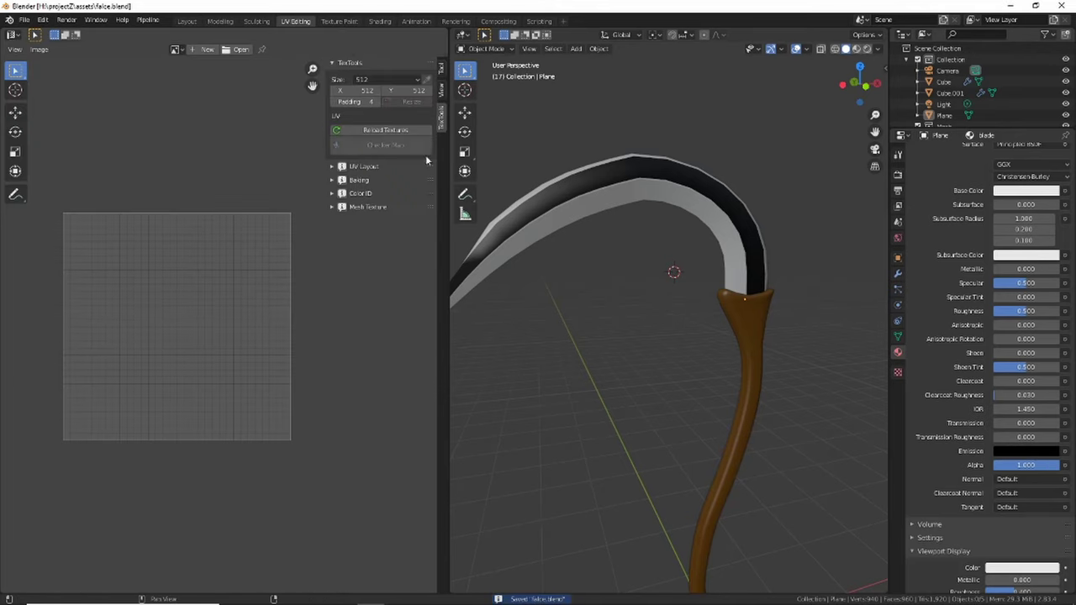
Delete the unneeded object and set TexTools to bake a Material ID map.
key(x)
click(770, 179)
click(386, 79)
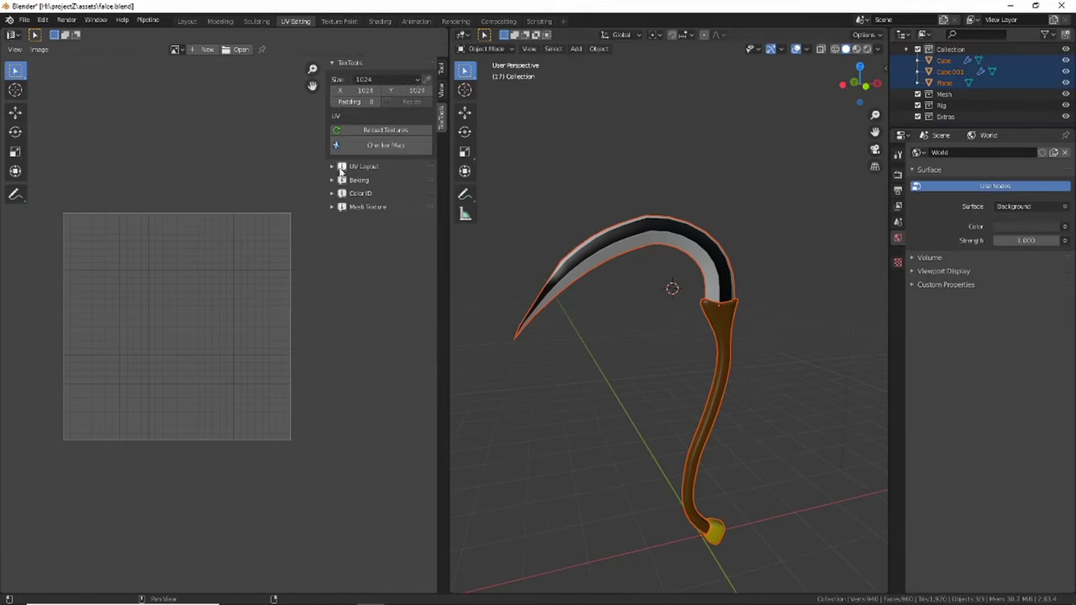
click(342, 180)
click(381, 277)
click(360, 396)
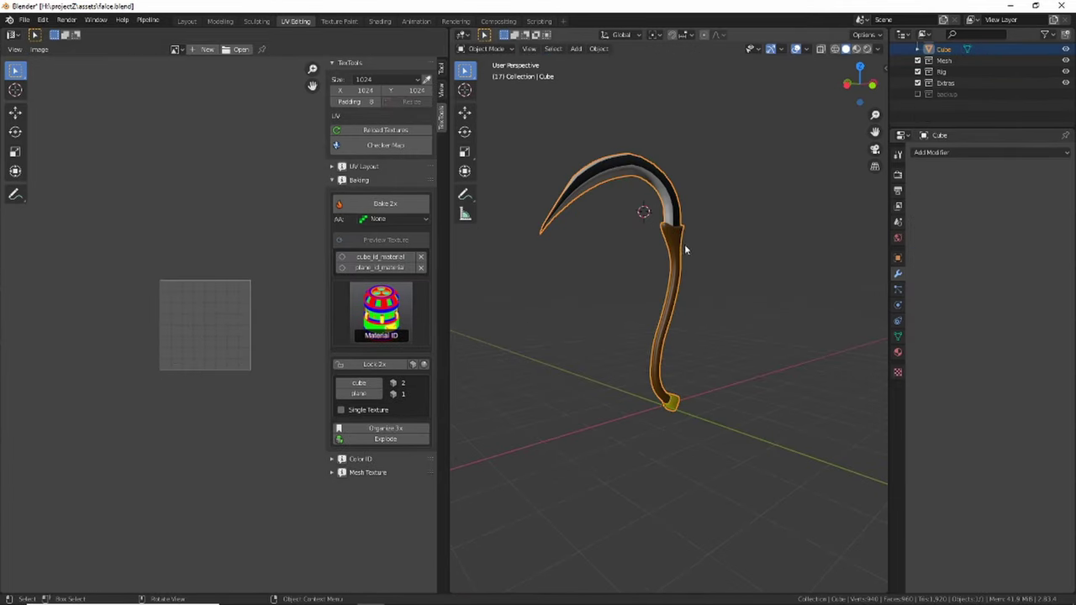
Bake Curvature and Dust maps for the scythe.
click(381, 298)
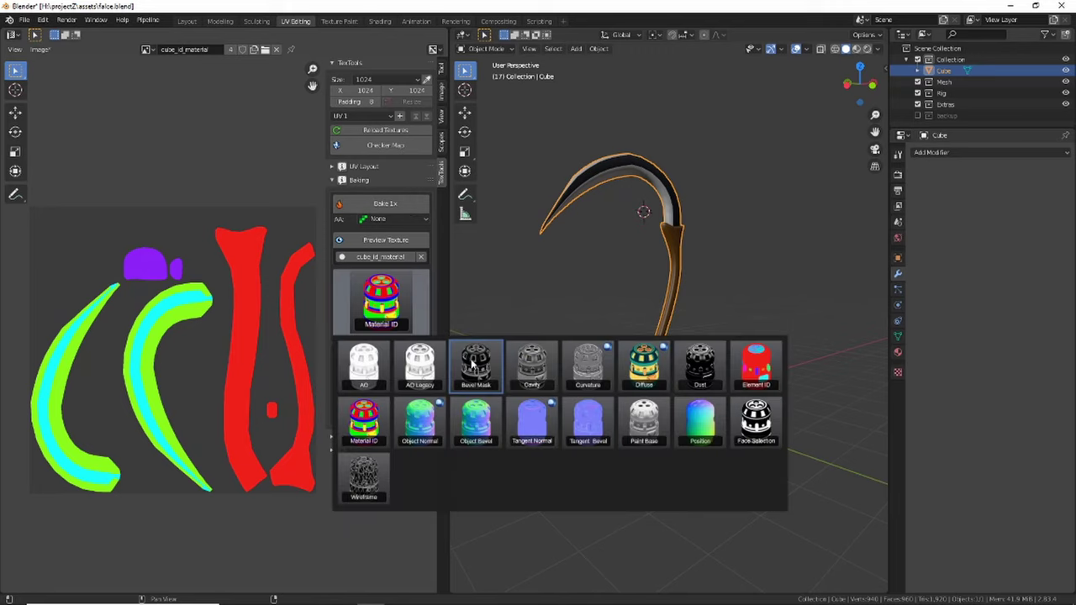
click(588, 376)
scroll(266, 321, up, 1)
click(381, 311)
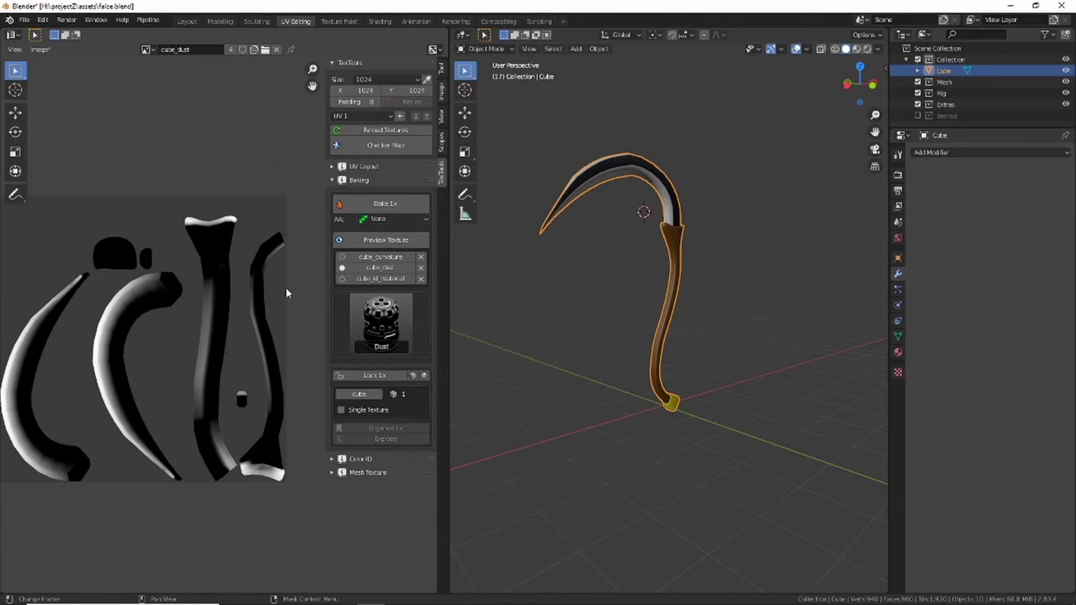
Save the cube_id_material map as a new PNG image.
click(381, 267)
click(39, 49)
click(58, 149)
text(falce_mat_i)
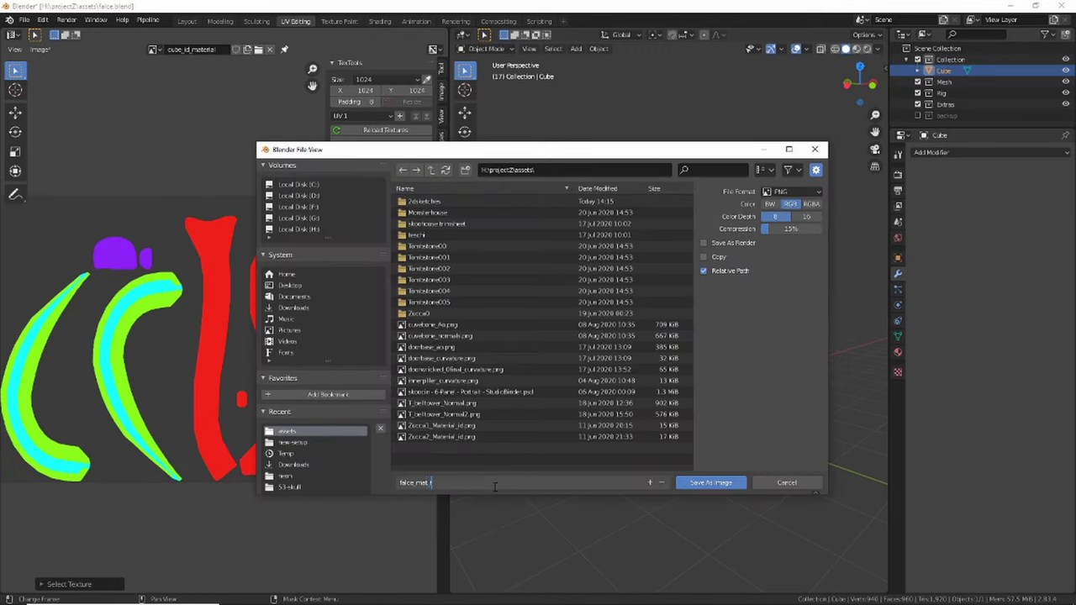
key(Return)
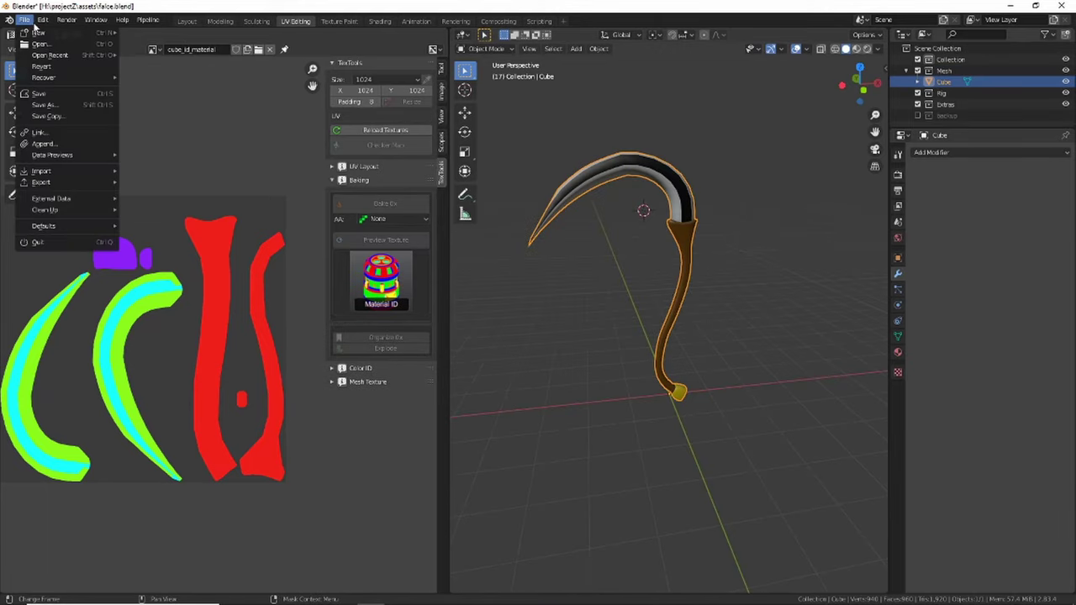
Export the scythe model.
click(151, 250)
scroll(761, 441, down, 2)
click(714, 483)
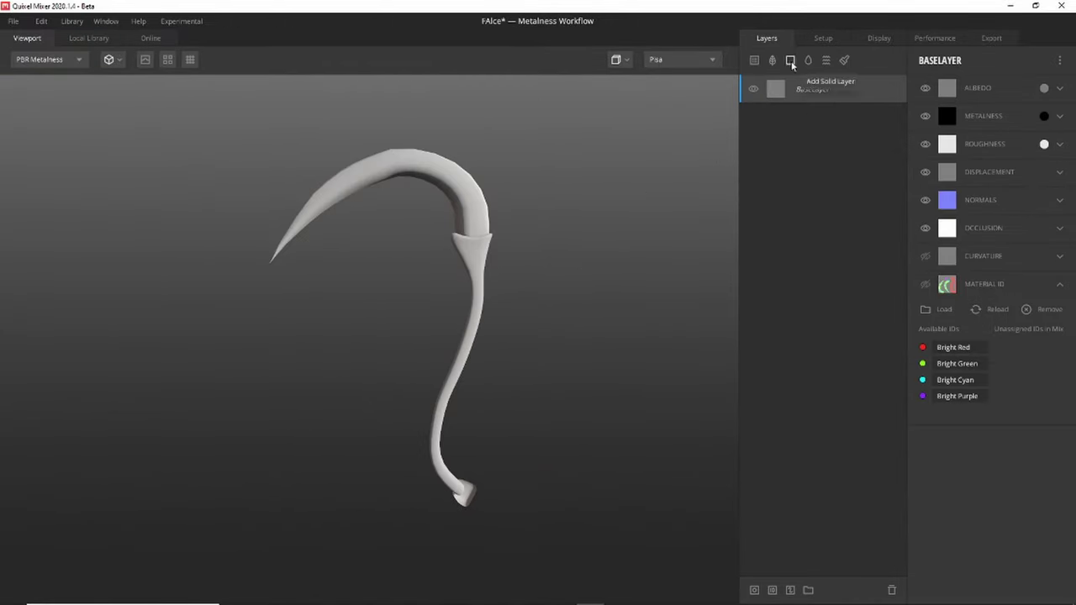
Add a new surface layer using a wood surface from the Local Library.
click(88, 38)
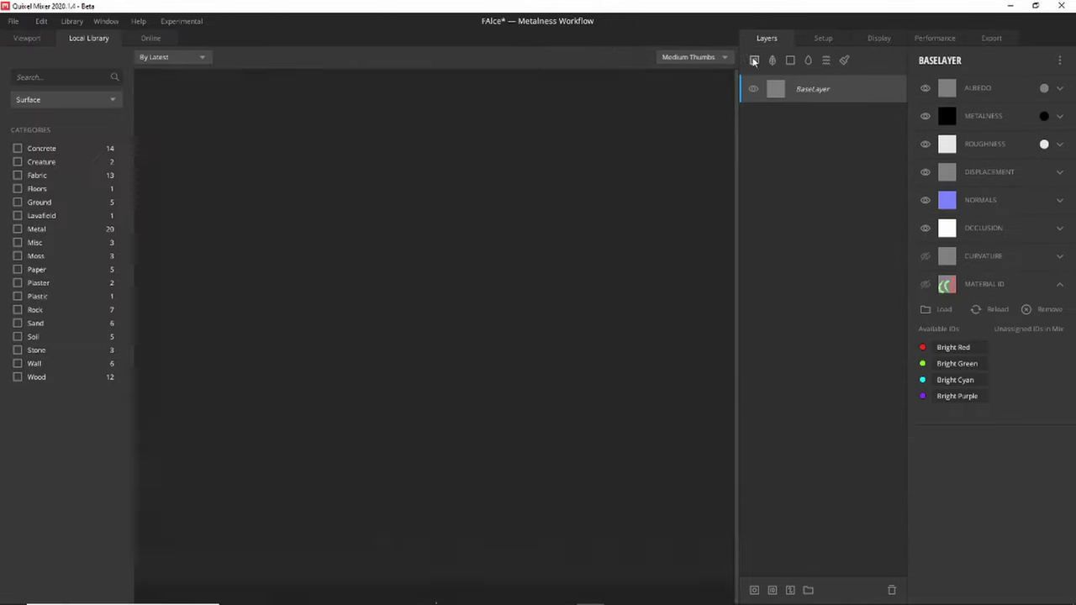
click(480, 163)
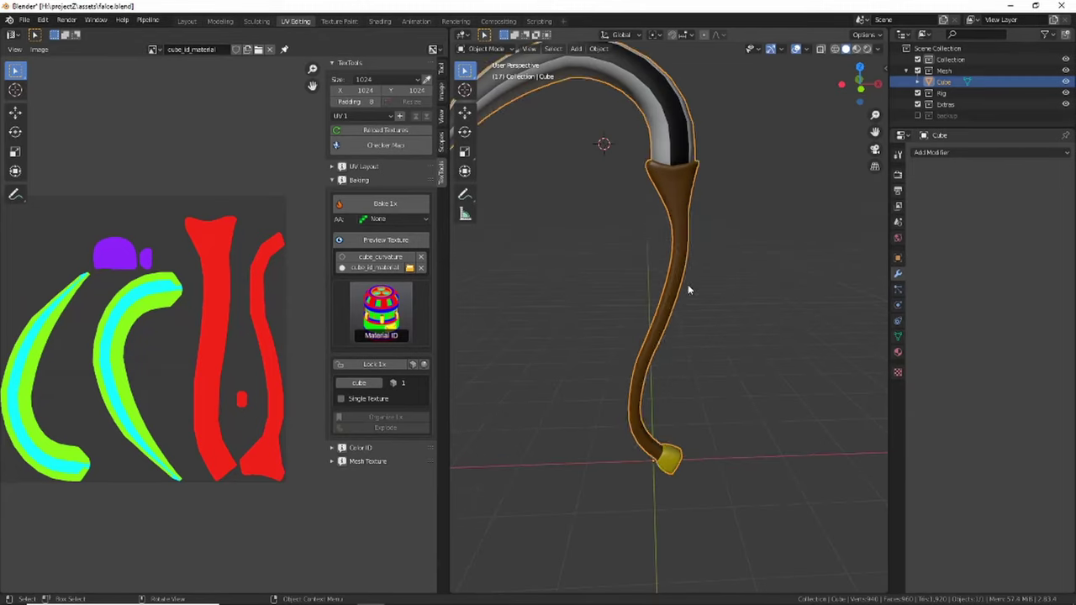
Add a plane and shrinkwrap it onto the wooden handle in Project mode.
key(shift+a)
click(673, 185)
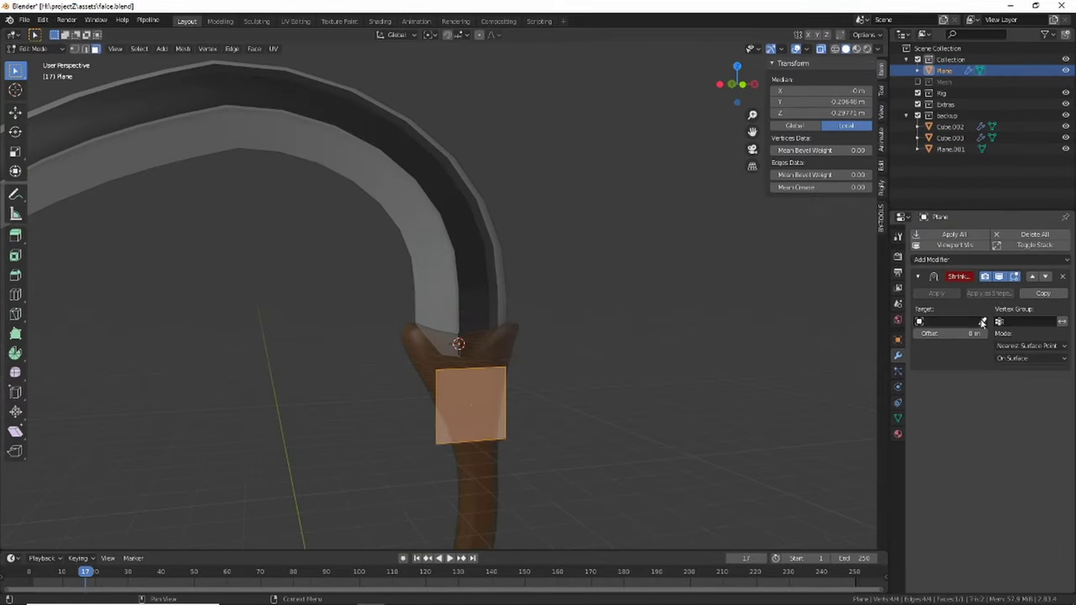
mouse_move(394, 389)
middle_down()
mouse_move(563, 286)
mouse_move(686, 322)
middle_up()
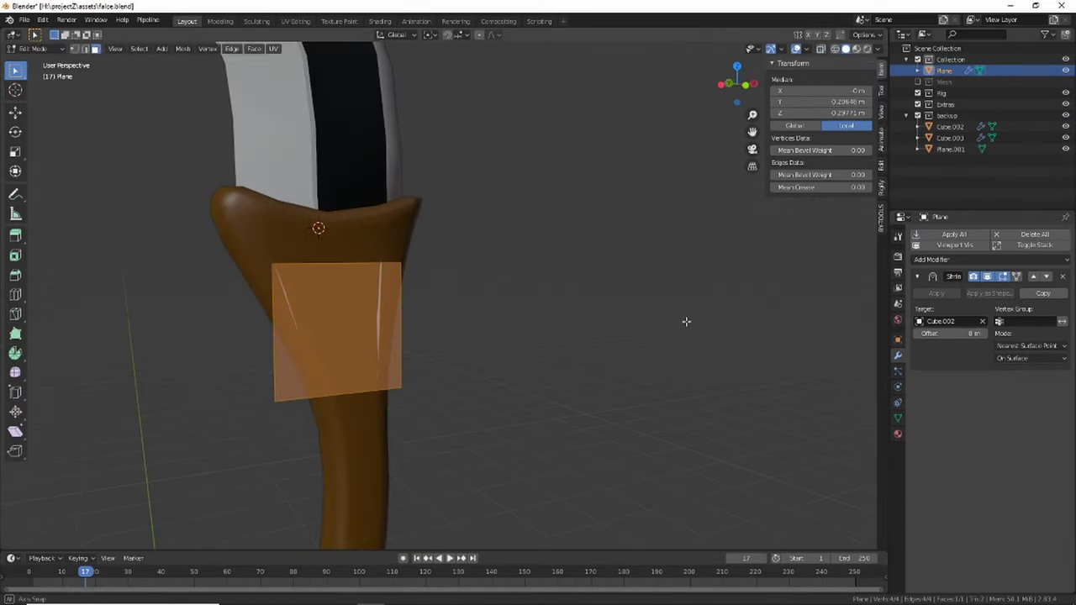
click(449, 263)
click(1028, 346)
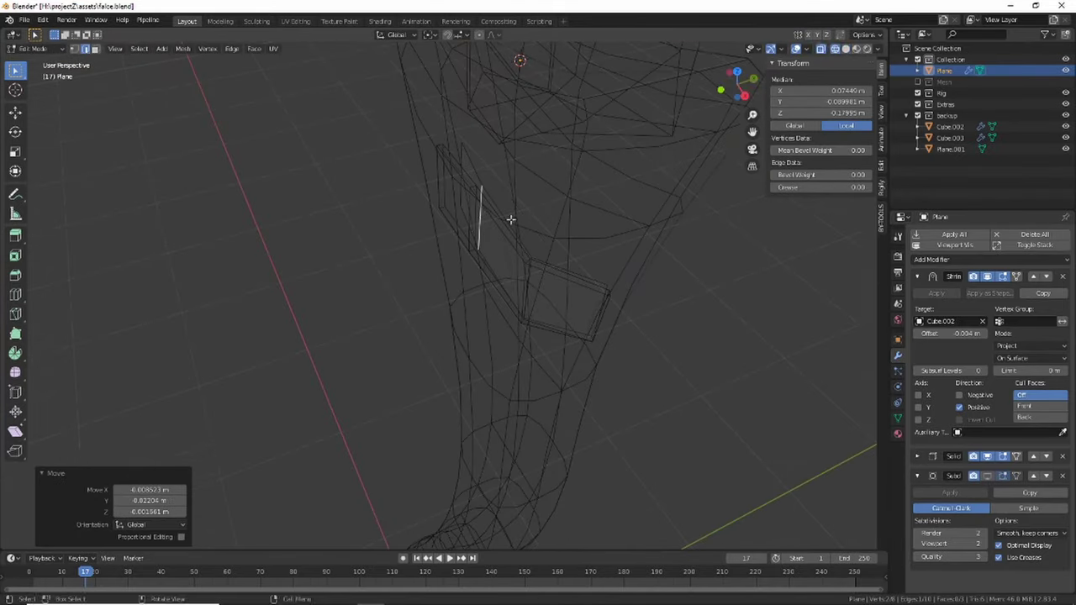
Preview materials and bevel the strip's corners to round them off.
middle_drag(503, 300, 576, 303)
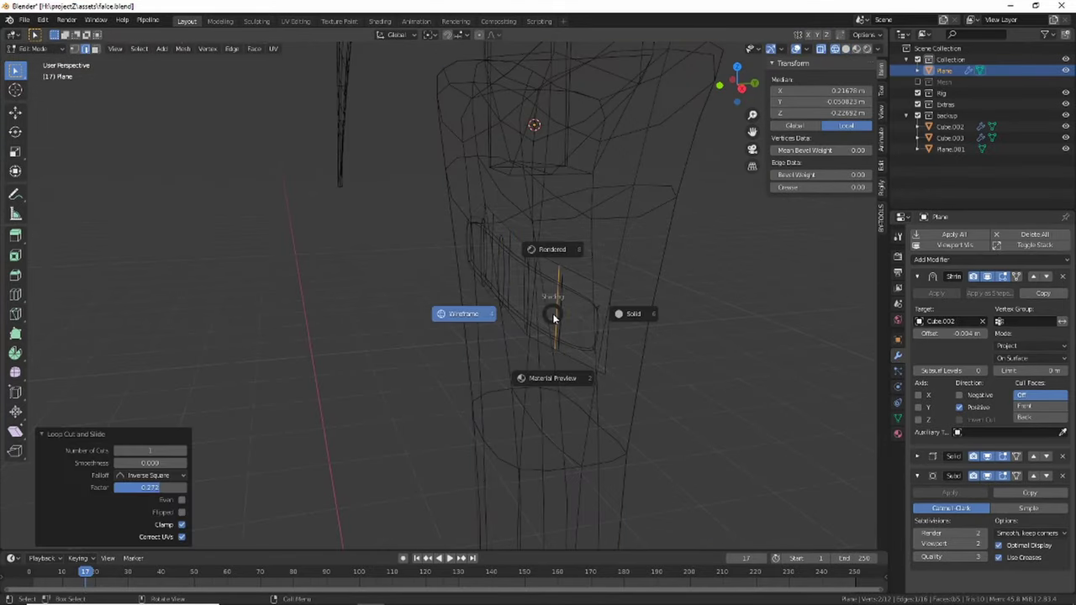
click(552, 378)
middle_drag(522, 328, 625, 331)
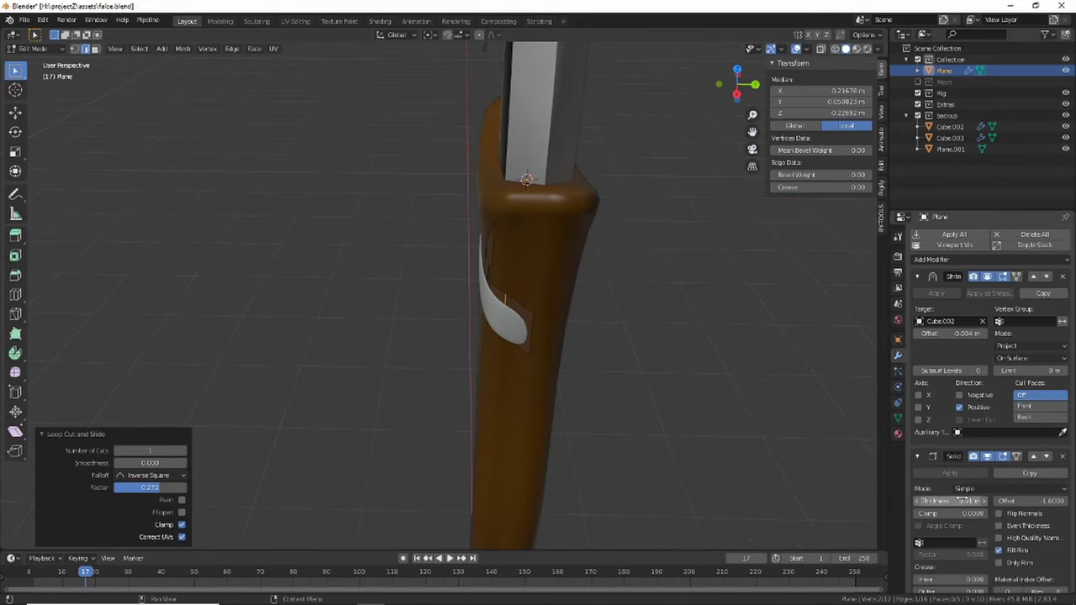
click(898, 340)
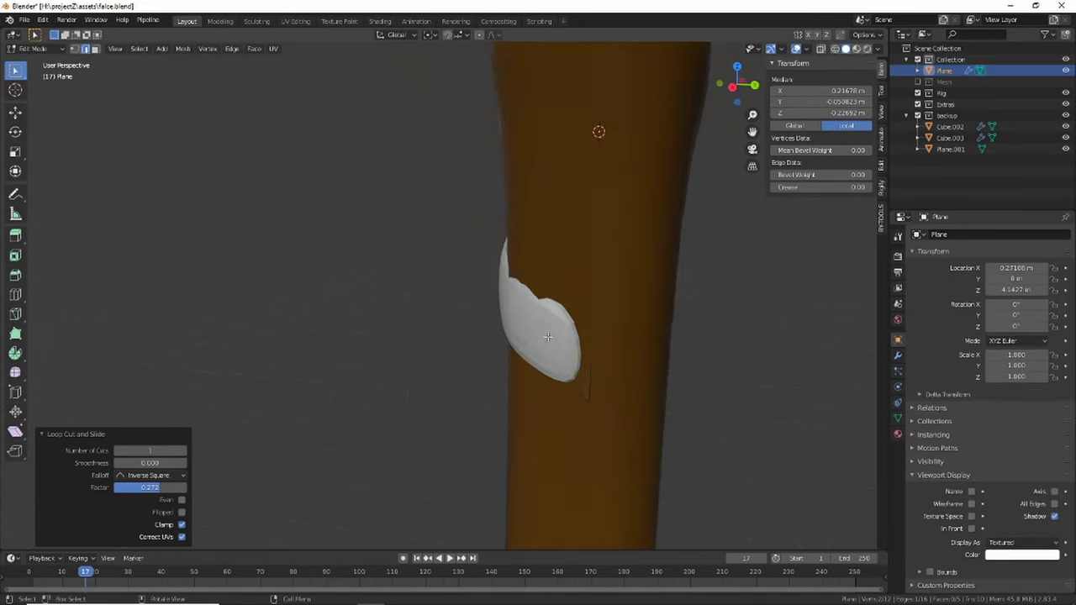
key(ctrl+b)
click(625, 361)
key(shift+z)
middle_drag(625, 360, 587, 363)
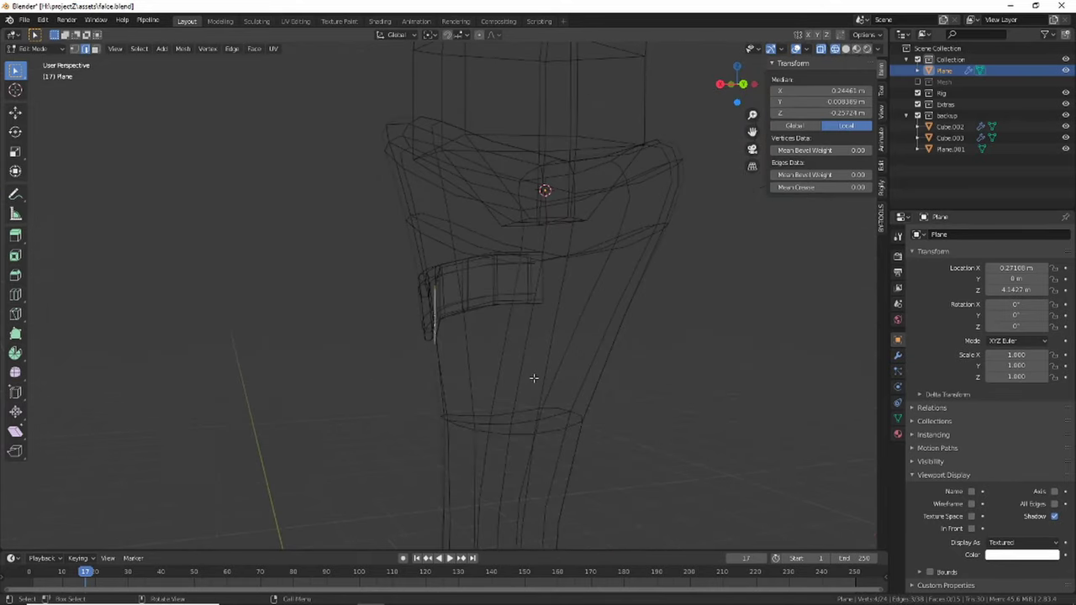
right_click(533, 378)
Scale the white strip into a ring at the handle top, raise it, and widen it along Y.
click(563, 321)
key(s)
key(shift+z)
key(g)
key(z)
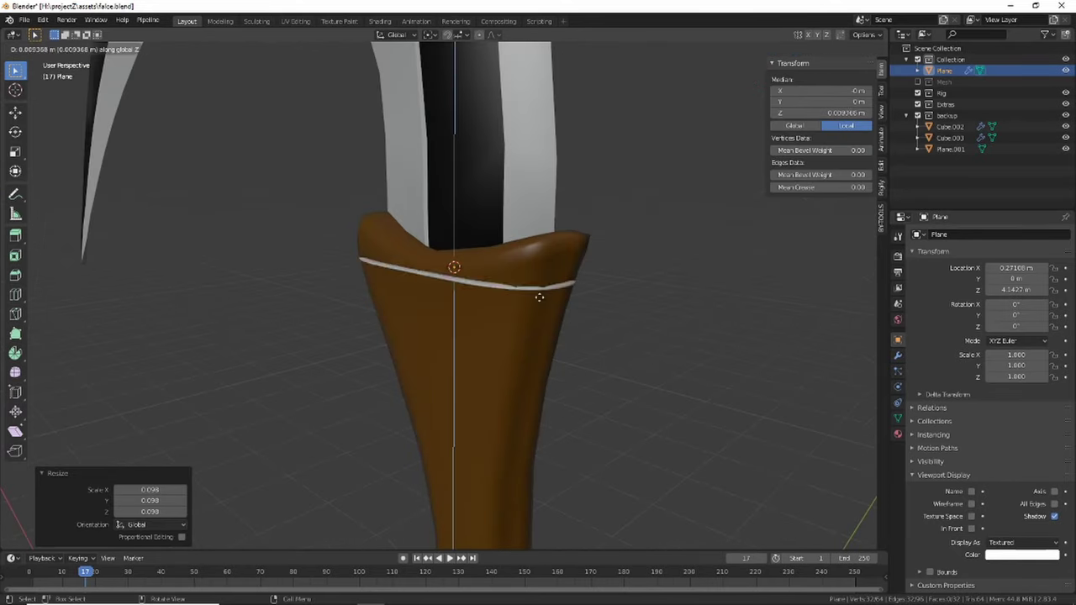
middle_drag(575, 291, 564, 269)
key(s)
key(y)
click(645, 417)
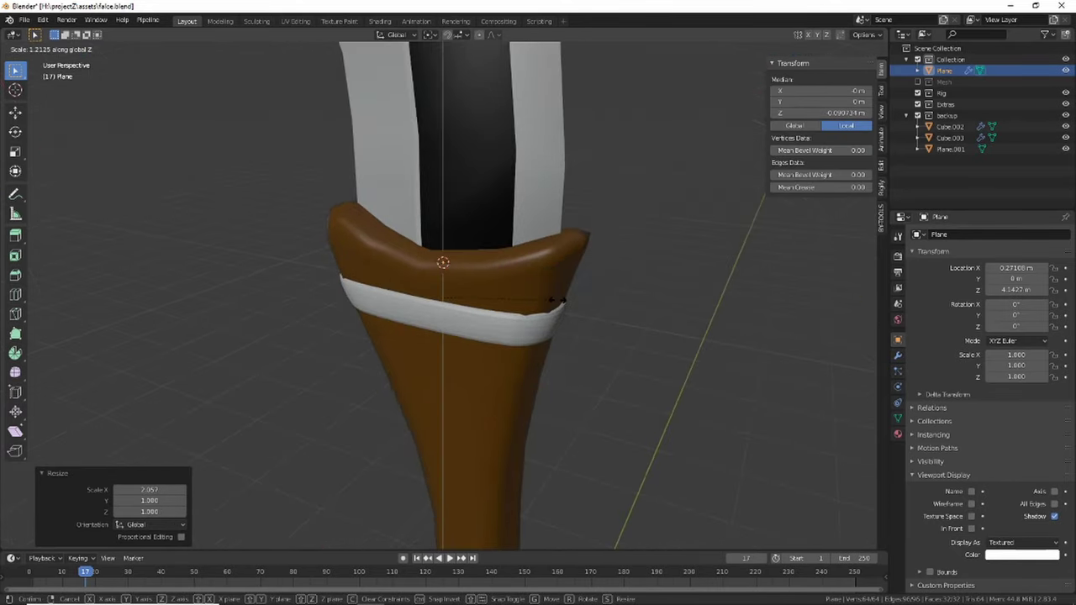
Duplicate the band just below the first and rotate it on X.
middle_drag(645, 417, 589, 315)
key(shift+d)
key(z)
click(564, 429)
middle_drag(563, 429, 574, 397)
key(r)
key(x)
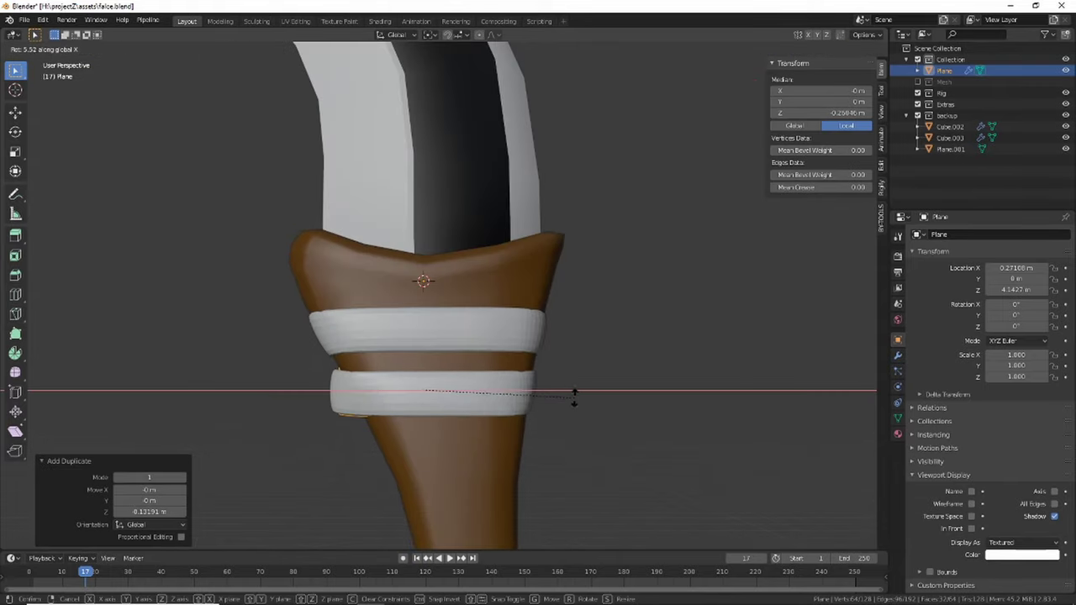
click(531, 356)
Tilt the copied band on Y and lower it to cross the first band.
shift+middle_drag(532, 357, 549, 287)
key(r)
key(y)
click(550, 350)
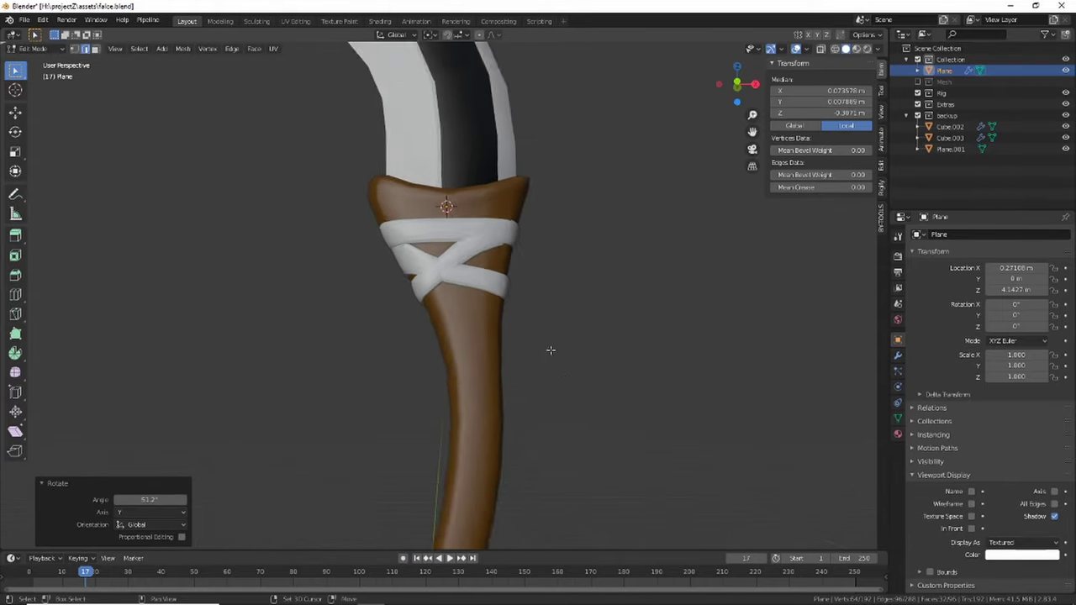
middle_drag(550, 351, 508, 222)
key(g)
click(522, 289)
Place a copied band lower on the shaft and tilt it to follow the shaft.
middle_drag(523, 288, 654, 316)
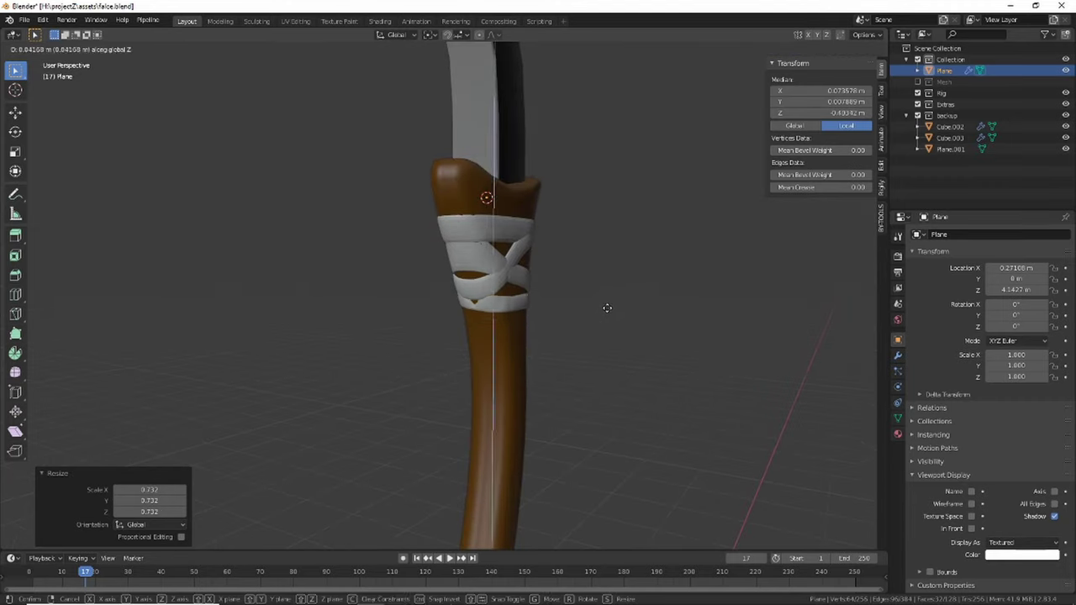
click(440, 365)
key(r)
click(493, 372)
middle_drag(466, 389, 490, 370)
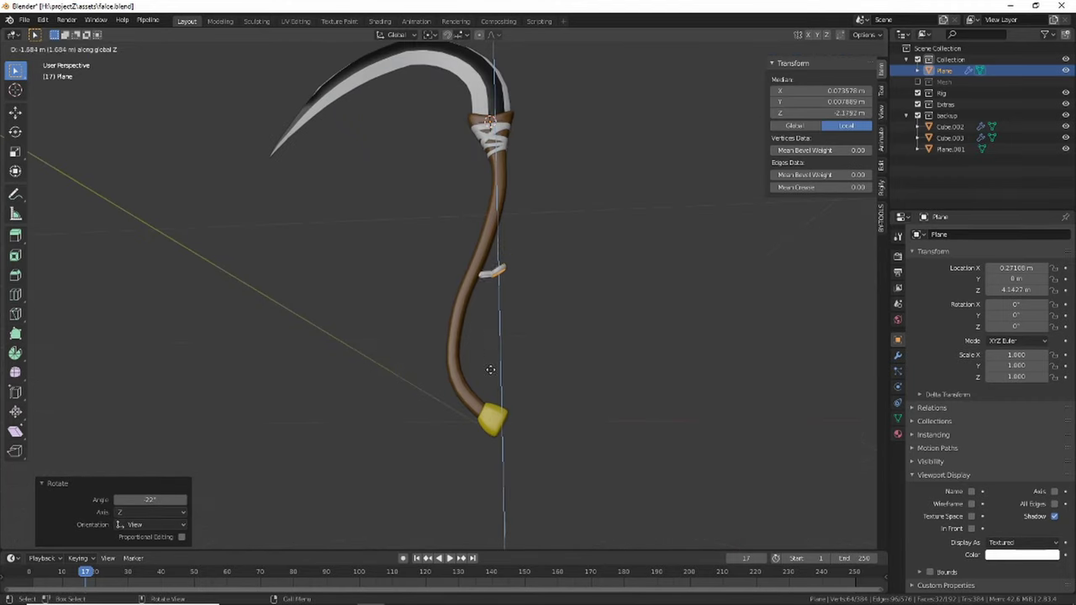
In front view, duplicate the lower band and scale the copy down.
key(KP_1)
scroll(490, 370, up, 5)
key(shift+d)
click(497, 477)
middle_drag(497, 477, 684, 325)
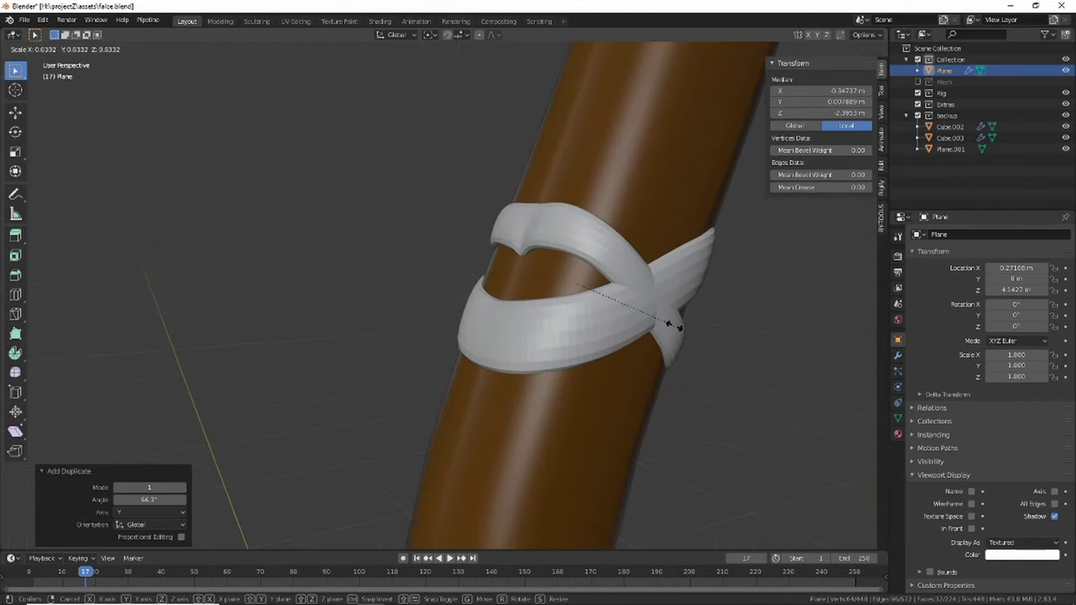
key(s)
click(435, 359)
Adjust the band mesh vertically in wireframe front view, then return to solid shading.
key(Tab)
key(shift+z)
key(KP_1)
key(g)
key(z)
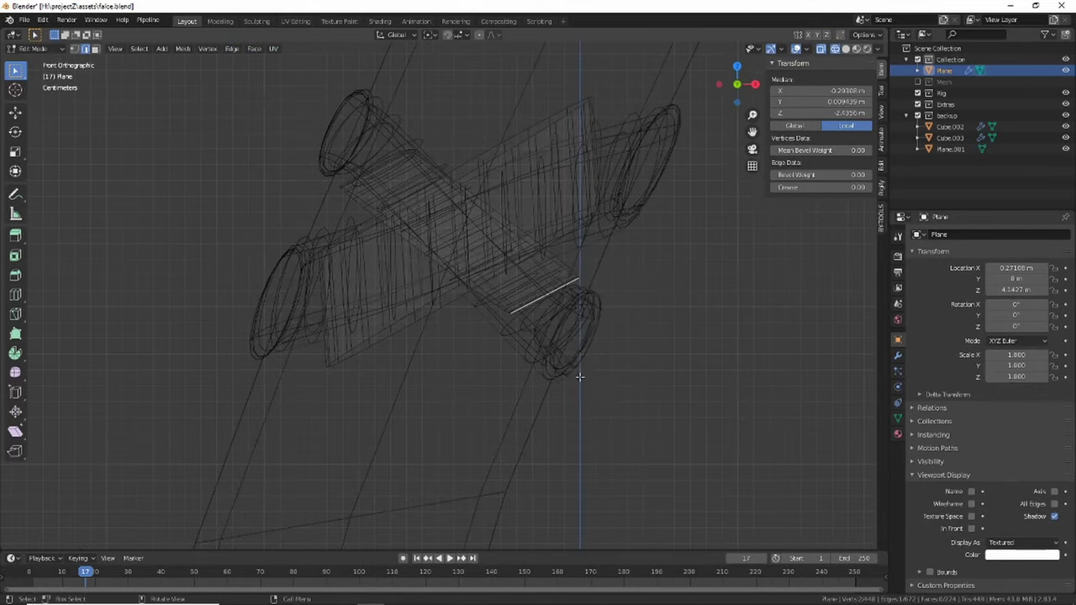
key(shift+z)
scroll(438, 365, up, 5)
scroll(497, 324, down, 6)
Select an edge loop on the lower band, then rotate and move it into a crossing position.
middle_drag(496, 325, 444, 328)
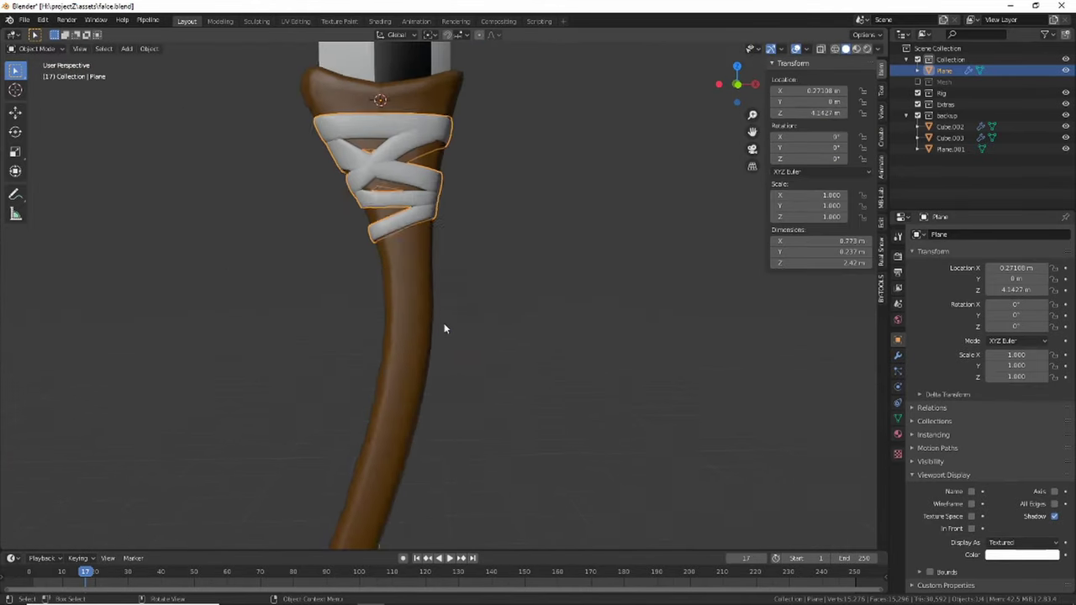
scroll(444, 329, up, 5)
alt+click(454, 106)
key(shift+z)
scroll(431, 296, down, 3)
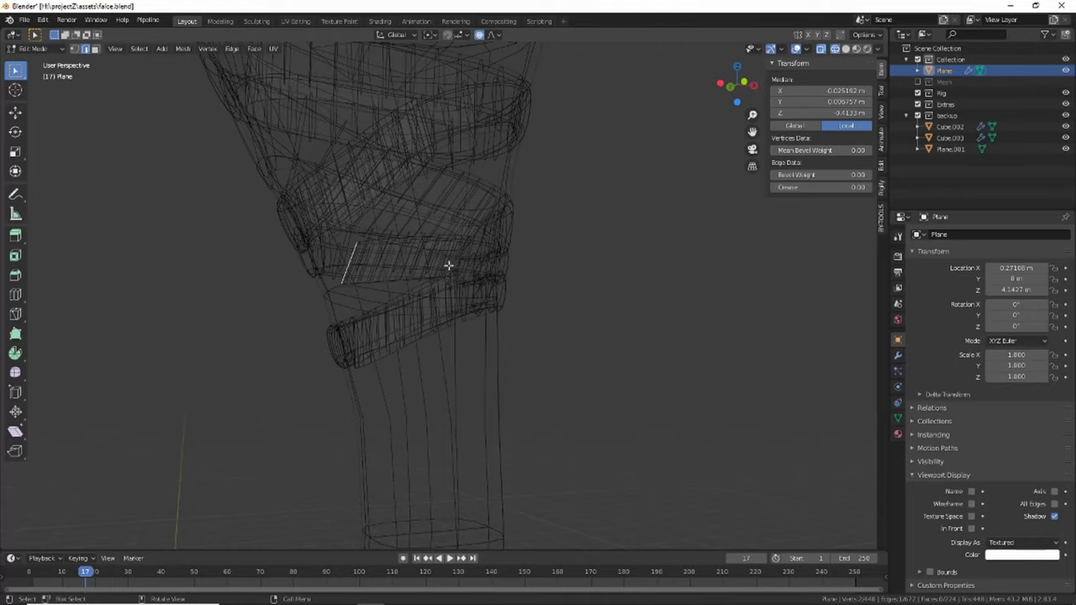
click(349, 263)
key(shift+z)
scroll(402, 293, up, 4)
scroll(462, 287, down, 1)
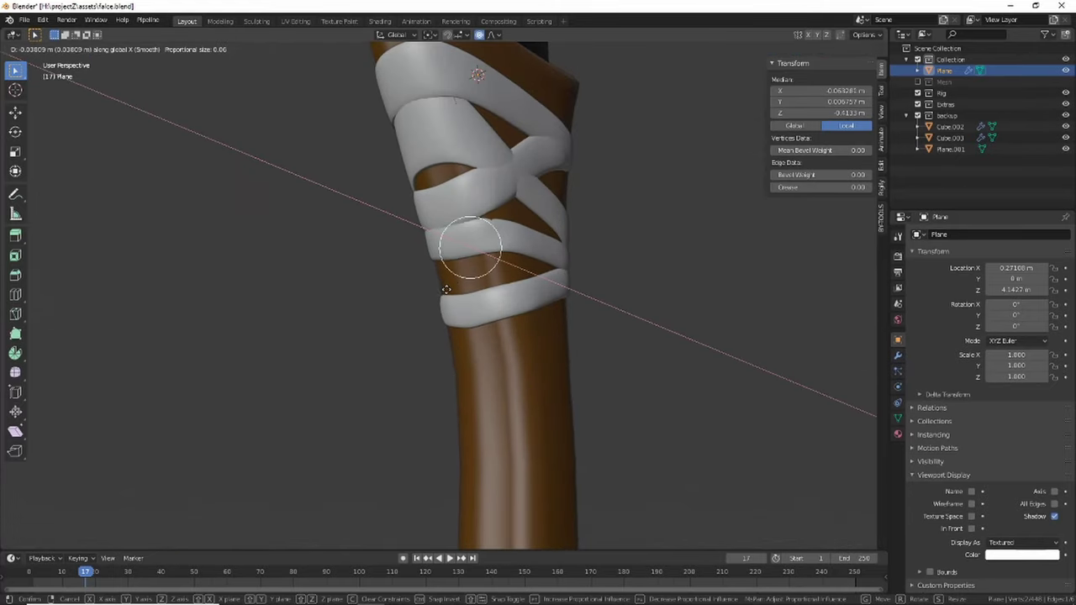
click(446, 290)
scroll(446, 289, up, 3)
Reshape the band with a smooth proportional-falloff move, checking it in wireframe.
key(shift+z)
key(shift+z)
key(g)
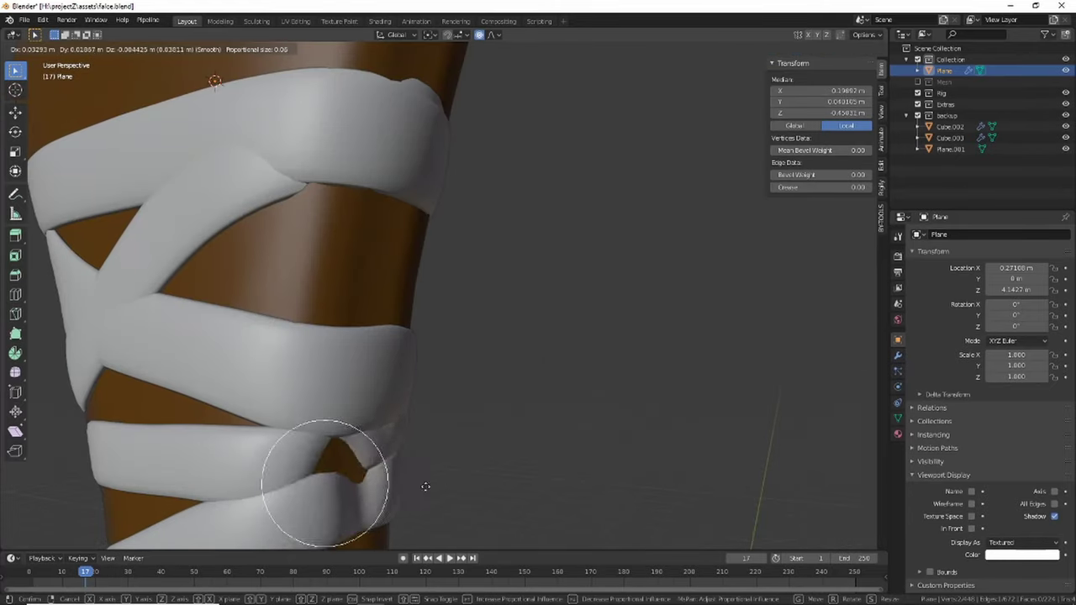
click(426, 487)
key(shift+z)
scroll(413, 406, up, 2)
key(shift+z)
scroll(449, 444, down, 4)
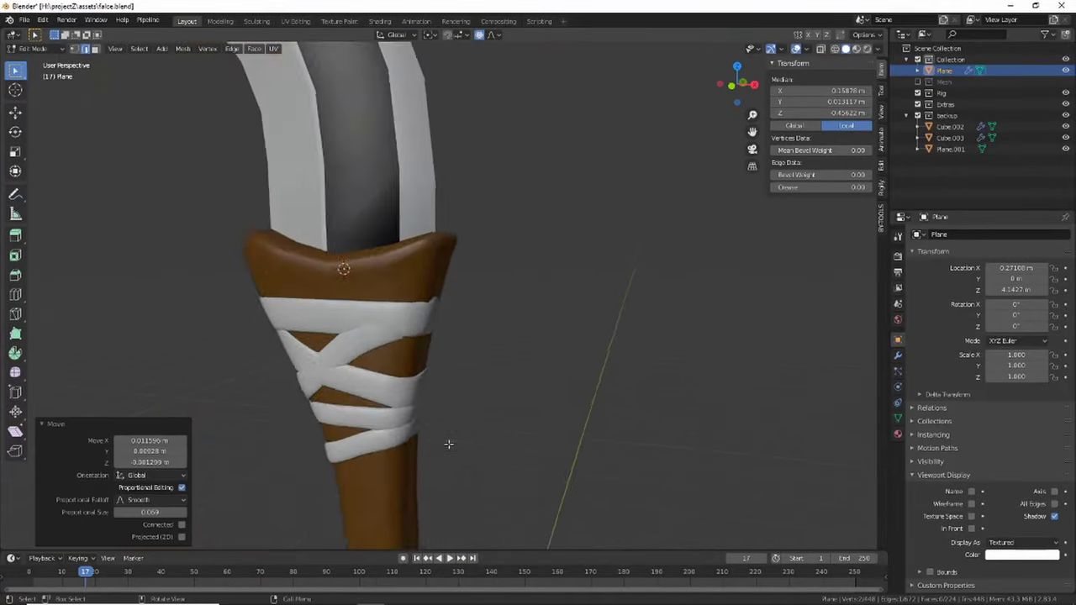
scroll(428, 331, up, 3)
Select the linked band mesh, nudge it with smooth falloff, and move its vertices in X-ray.
key(shift+z)
key(ctrl+l)
key(shift+z)
key(g)
click(377, 243)
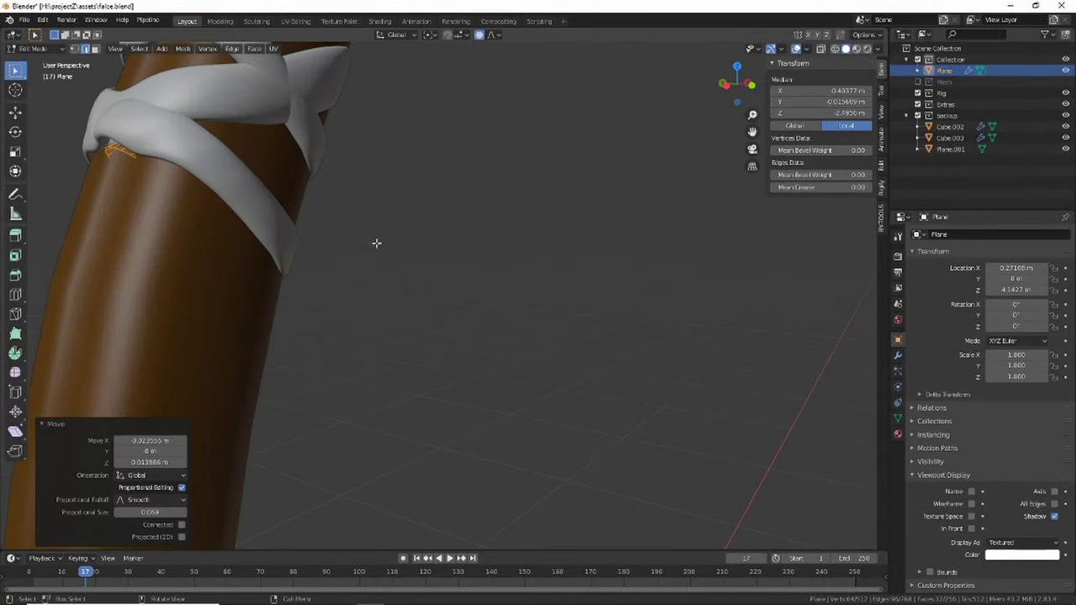
scroll(377, 243, down, 3)
scroll(390, 277, up, 4)
key(alt+z)
key(g)
click(559, 327)
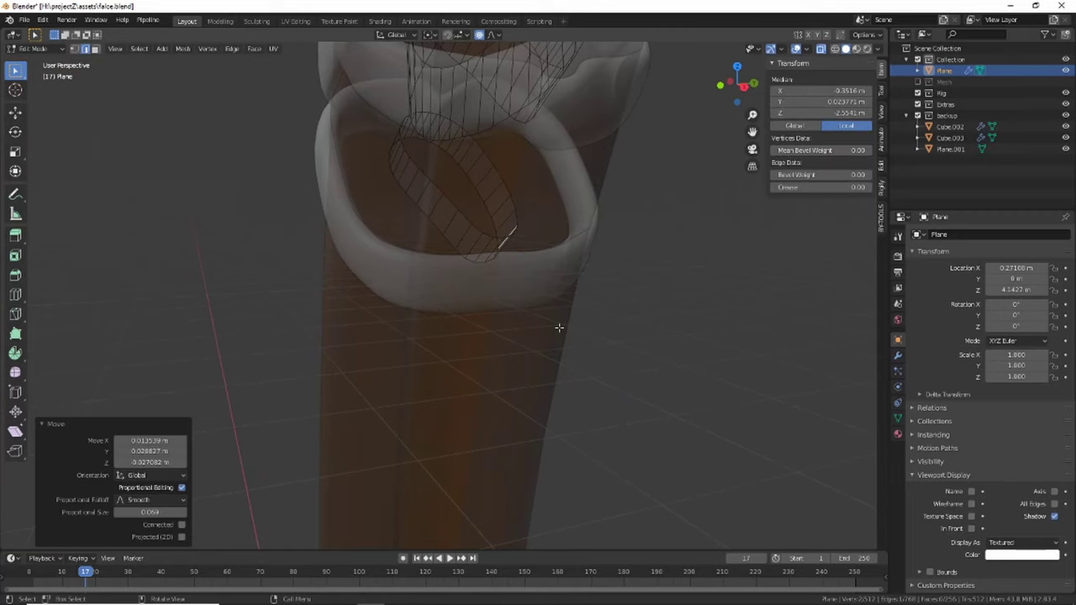
Make a final band adjustment with the whole scythe in view.
middle_drag(559, 327, 342, 221)
scroll(341, 222, down, 3)
key(alt+z)
key(g)
click(813, 239)
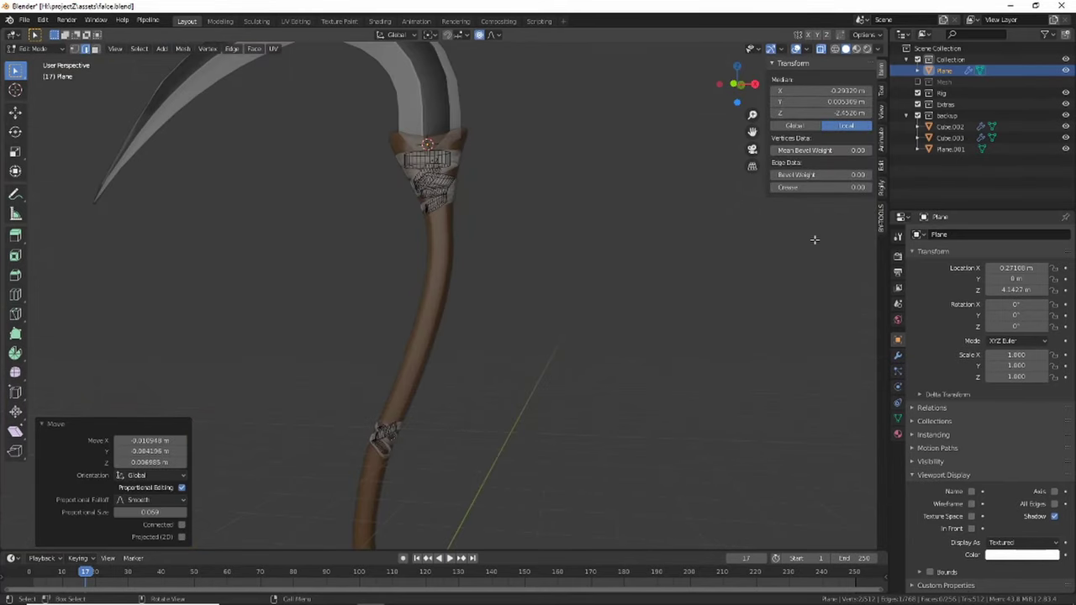
Rename the bands object to cloth and save the scene.
click(671, 262)
key(ctrl+s)
text(cloth)
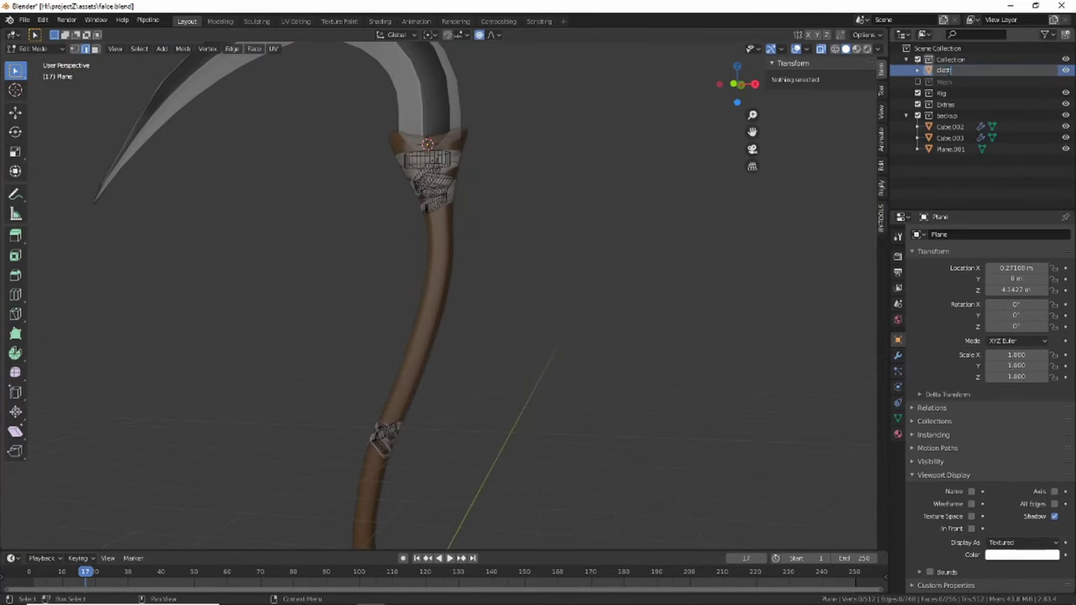
shift+scroll(449, 312, down, 3)
shift+scroll(474, 137, down, 3)
scroll(435, 327, up, 2)
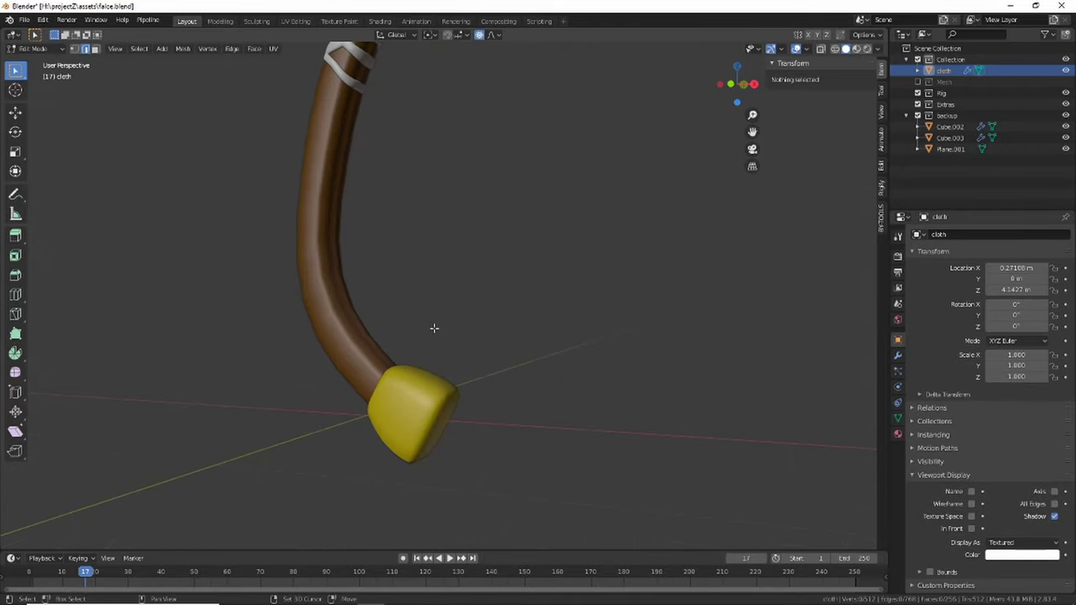
scroll(390, 335, up, 1)
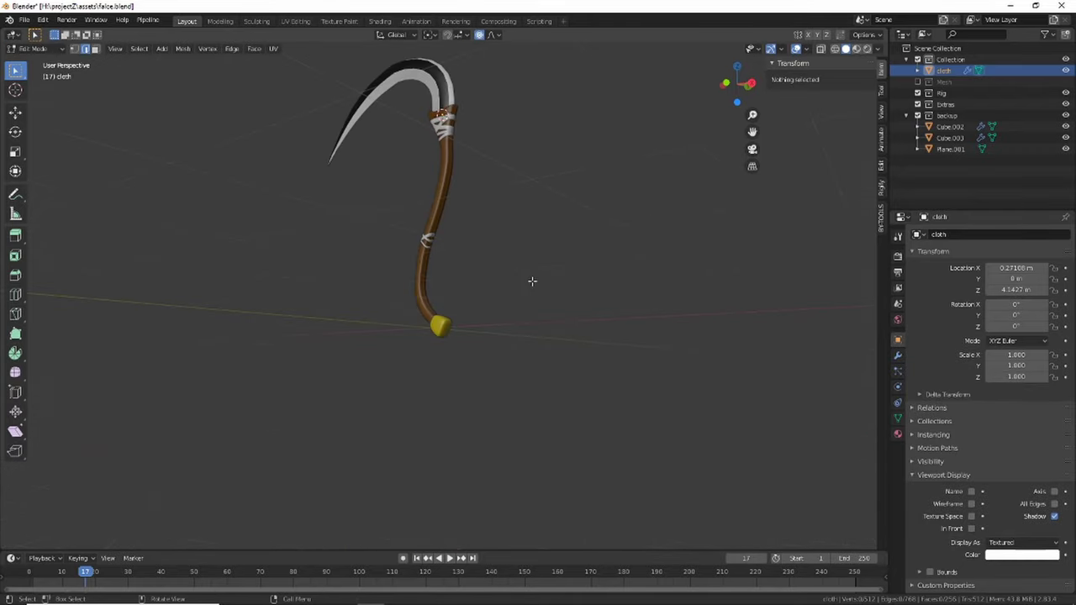
scroll(531, 280, up, 2)
Add a plane at the end cap, rotate it 90° on X, and scale it to 0.09.
key(shift+a)
click(600, 344)
middle_drag(581, 317, 566, 407)
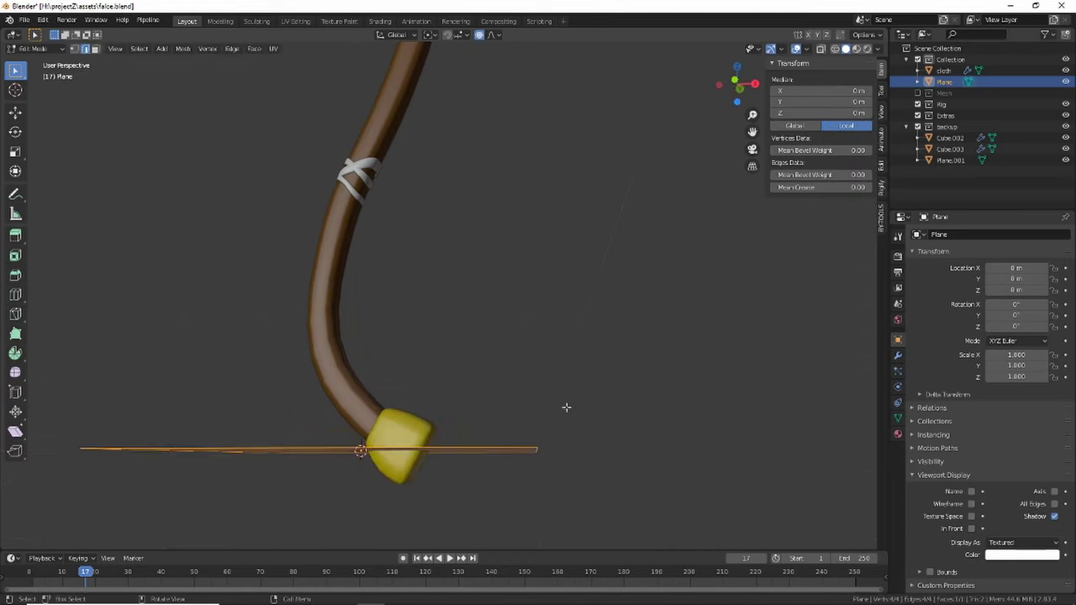
key(r)
key(x)
key(9)
key(0)
key(Return)
key(r)
key(z)
key(Return)
key(KP_1)
text(s0.09)
key(Return)
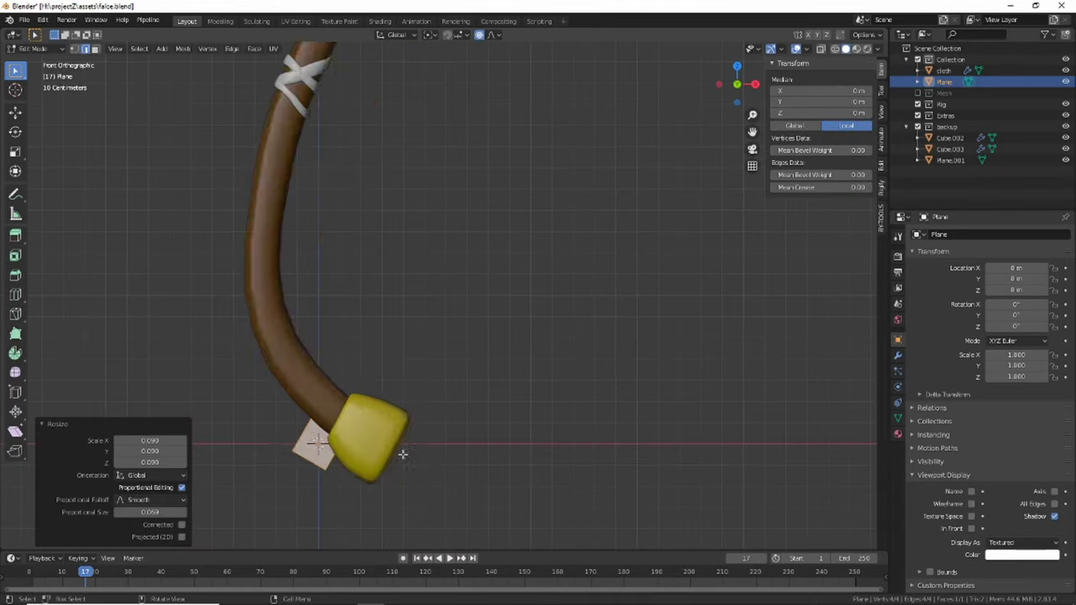
Extrude the plane into a trailing strip, loop cut it lengthwise, and split the tip into a fork.
key(e)
click(639, 430)
shift+middle_drag(530, 472, 685, 449)
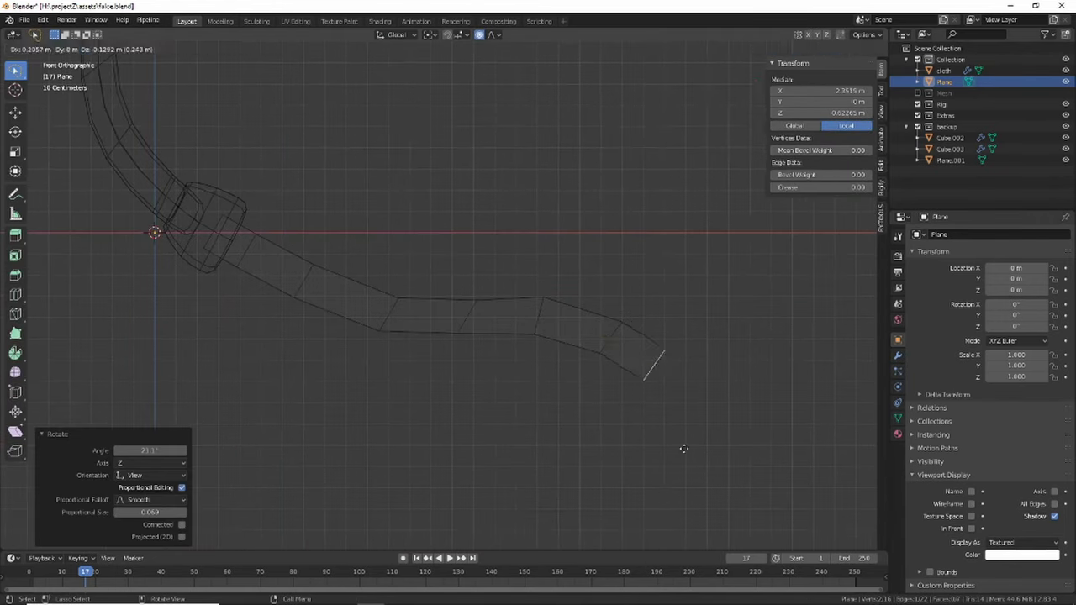
key(a)
right_click(564, 160)
click(546, 244)
click(625, 378)
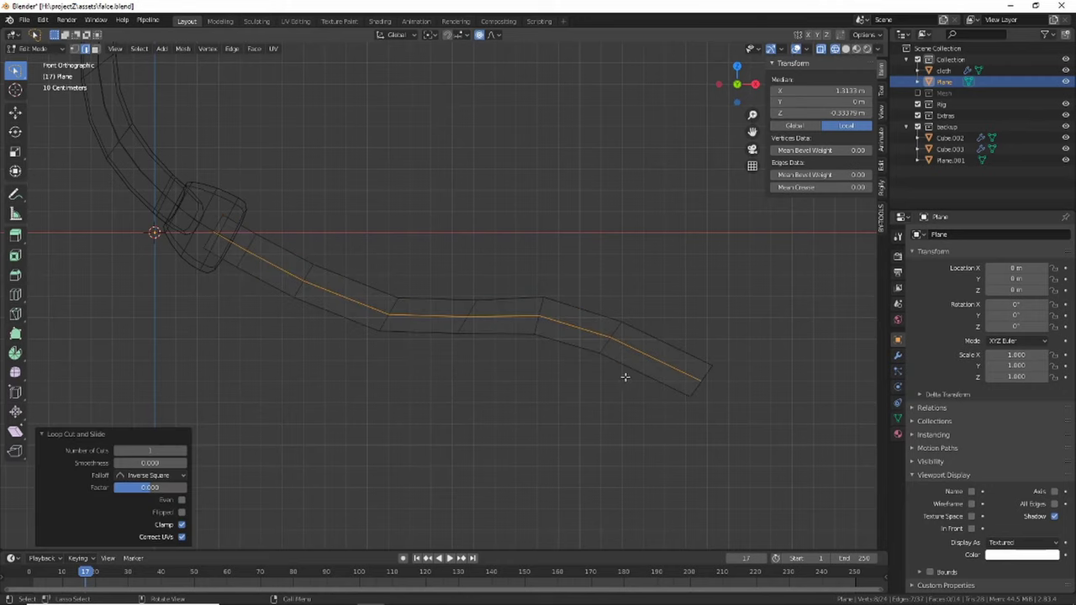
click(714, 378)
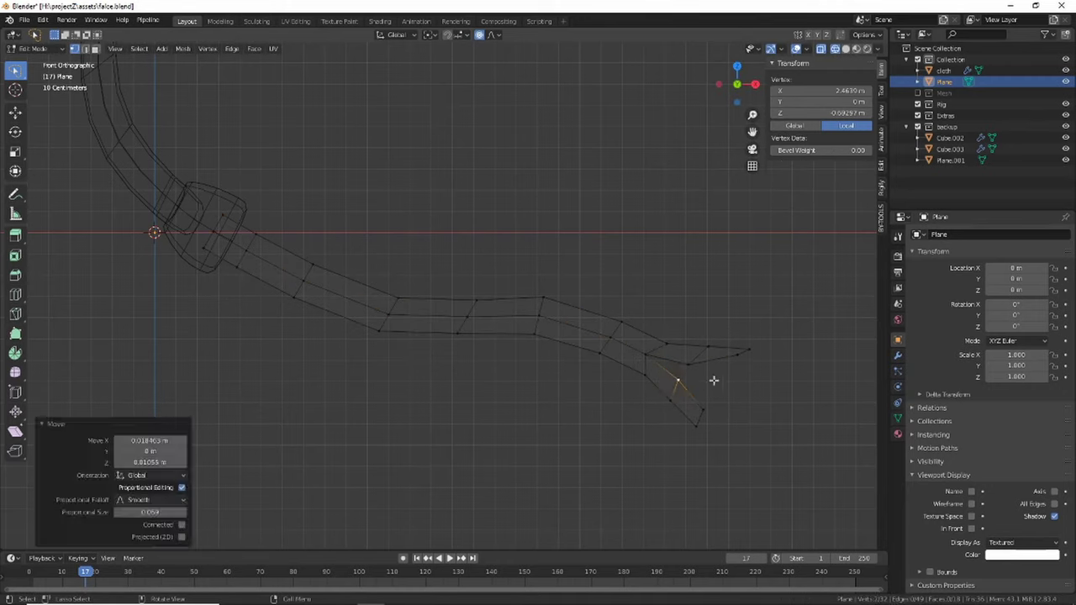
Exit Edit Mode on the forked strip and select the cloth object in the outliner.
key(a)
key(Tab)
middle_drag(351, 432, 480, 200)
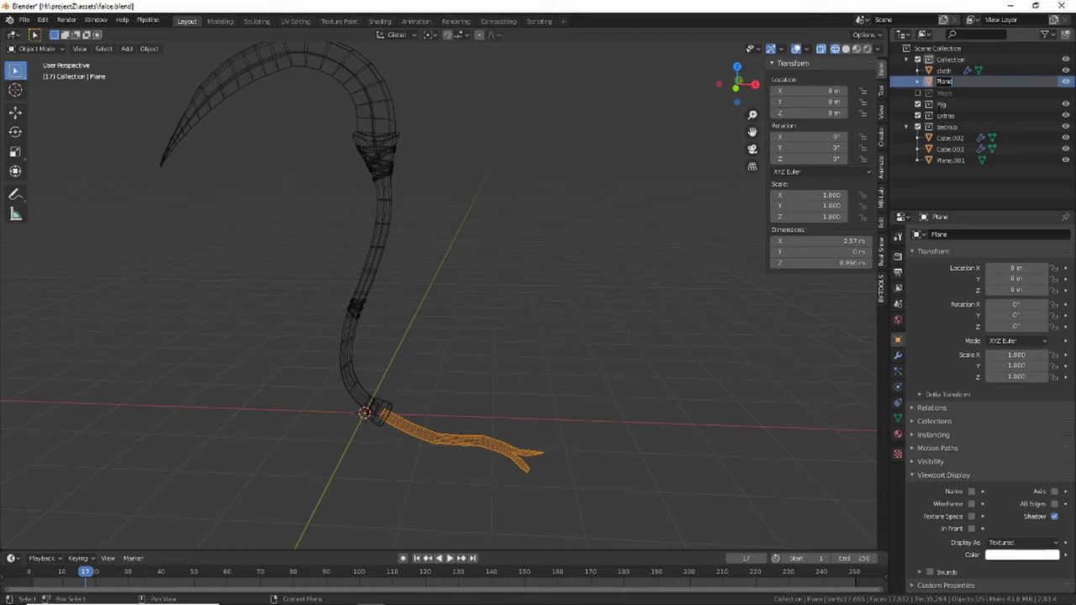
click(944, 71)
Move the old pieces into the backup collection, leaving only the cloth wraps selected.
key(m)
click(514, 226)
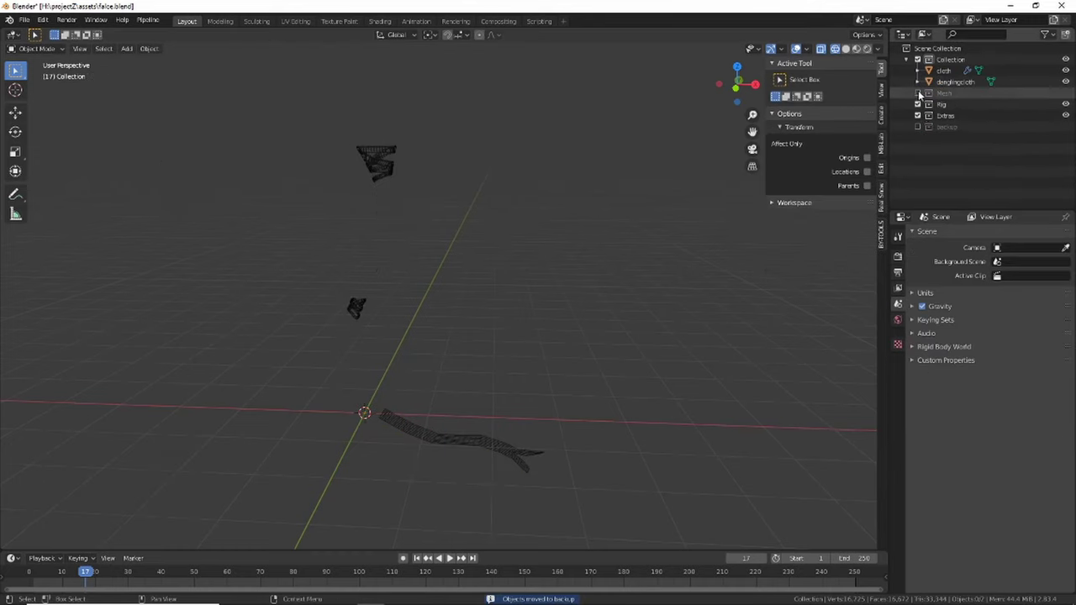
key(ctrl+z)
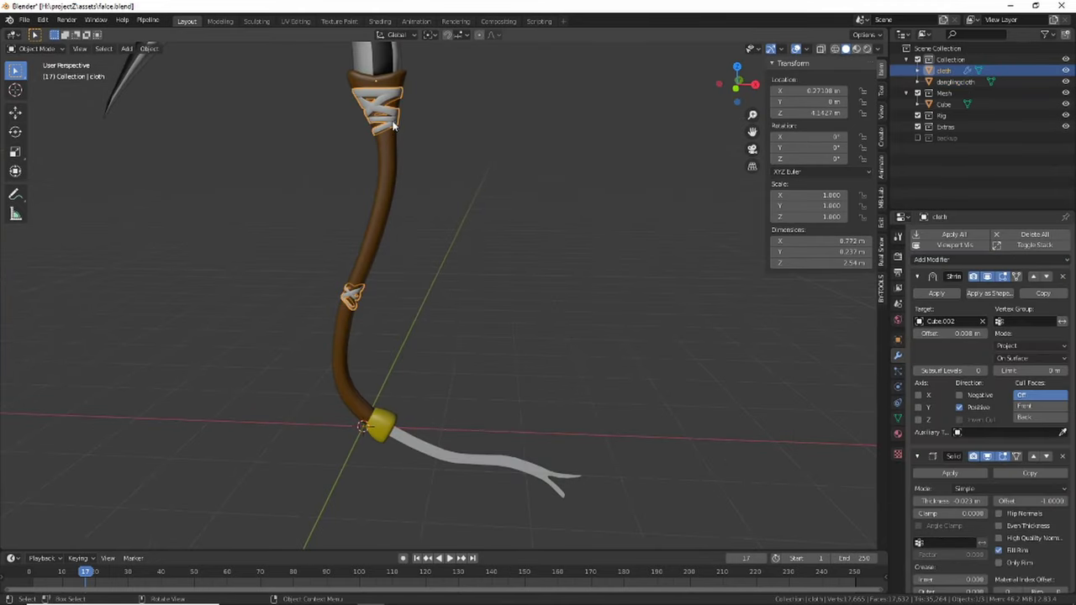
Try a Smooth Remesh modifier on the cloth wraps, then remove it.
click(940, 260)
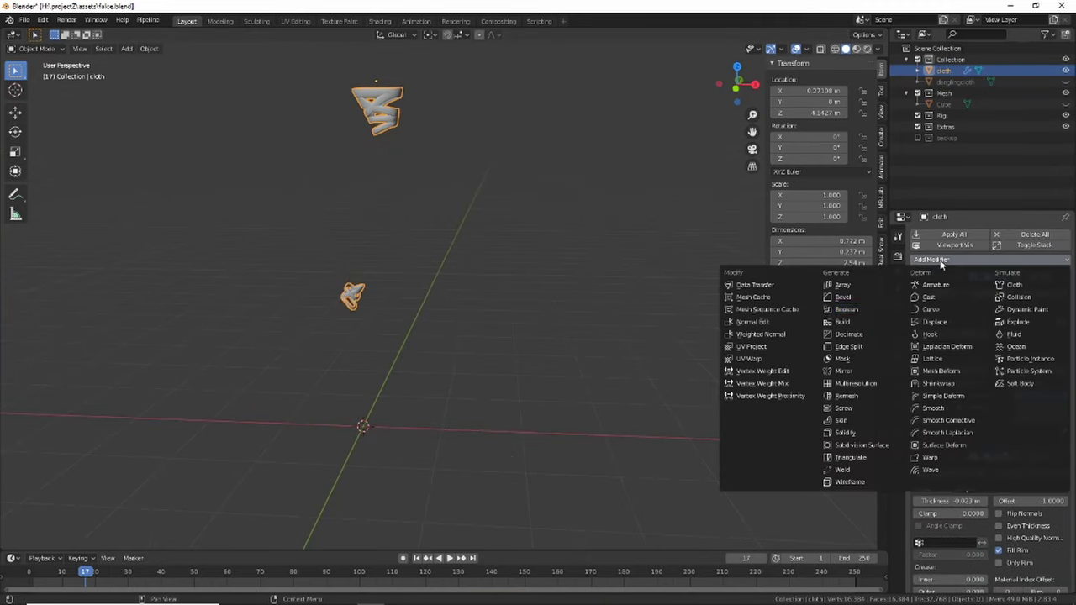
click(845, 395)
click(984, 514)
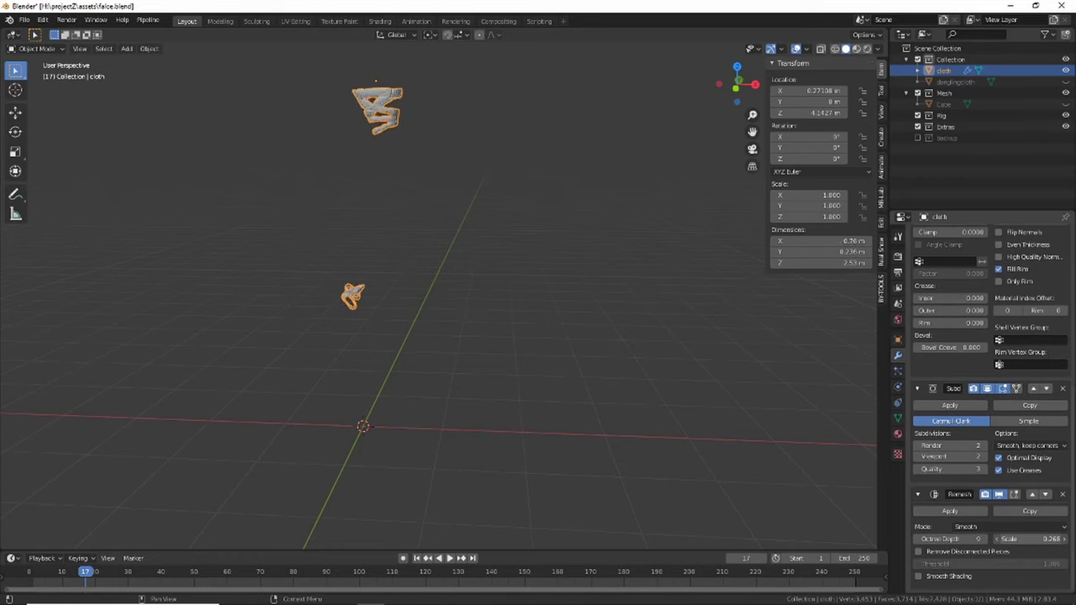
click(1063, 494)
Add a Decimate modifier to the cloth wraps in Collapse mode at ratio 0.2625.
click(950, 232)
click(866, 335)
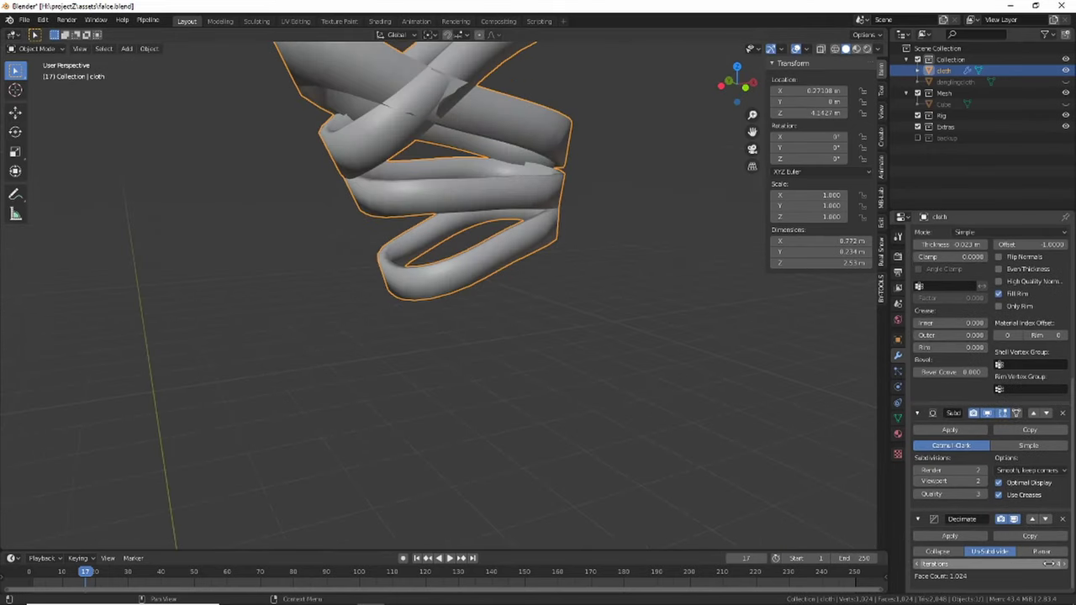
click(1042, 552)
click(938, 552)
scroll(376, 475, down, 5)
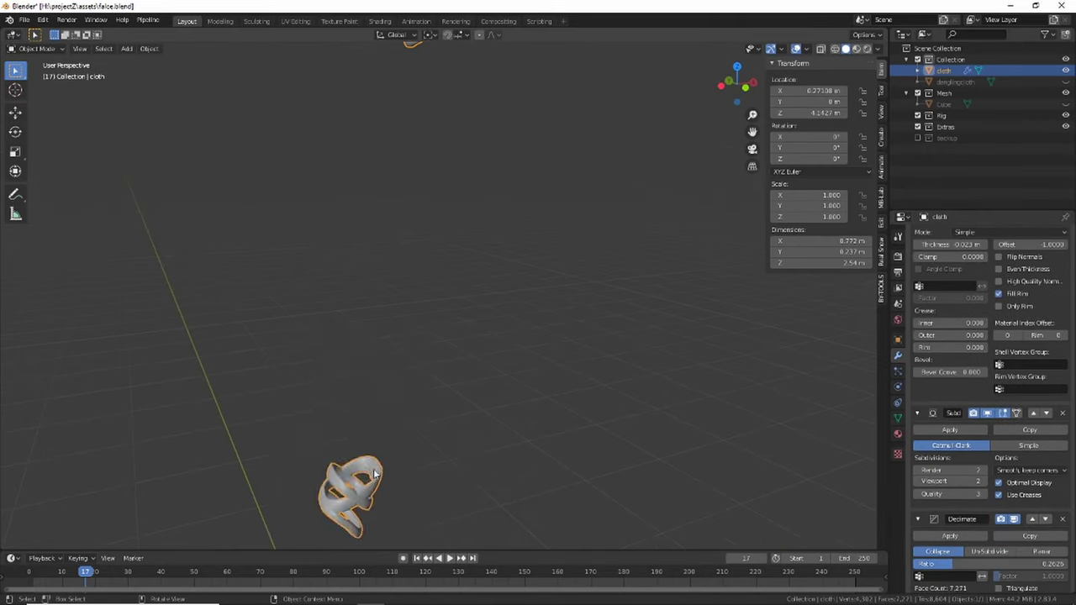
In the UV Editing workspace, select the connected cloth wraps and unwrap them with Smart UV Project.
key(Tab)
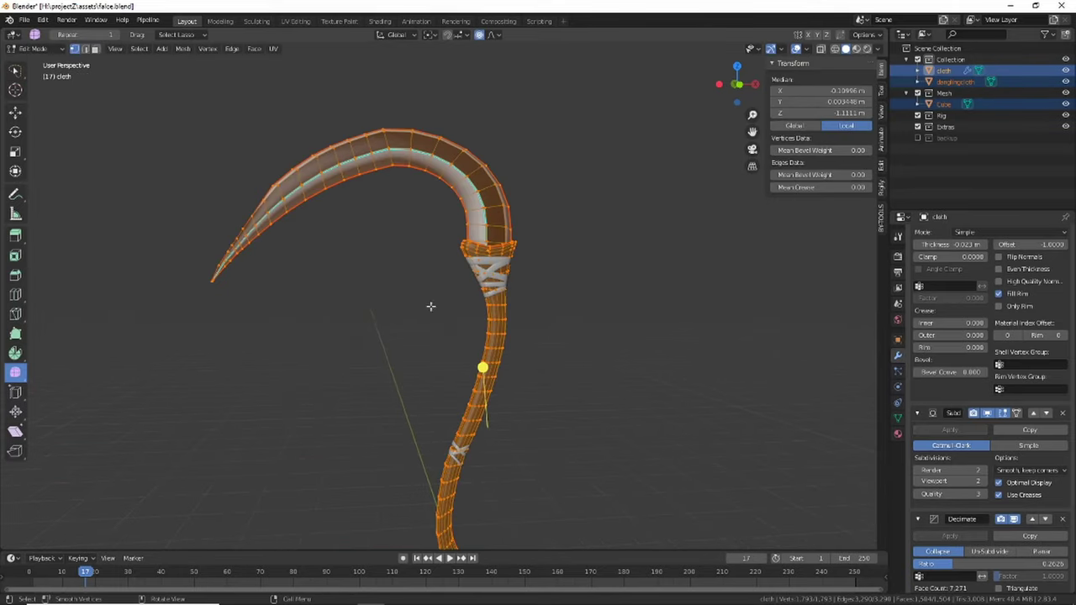
click(468, 300)
scroll(504, 253, up, 6)
scroll(591, 251, down, 5)
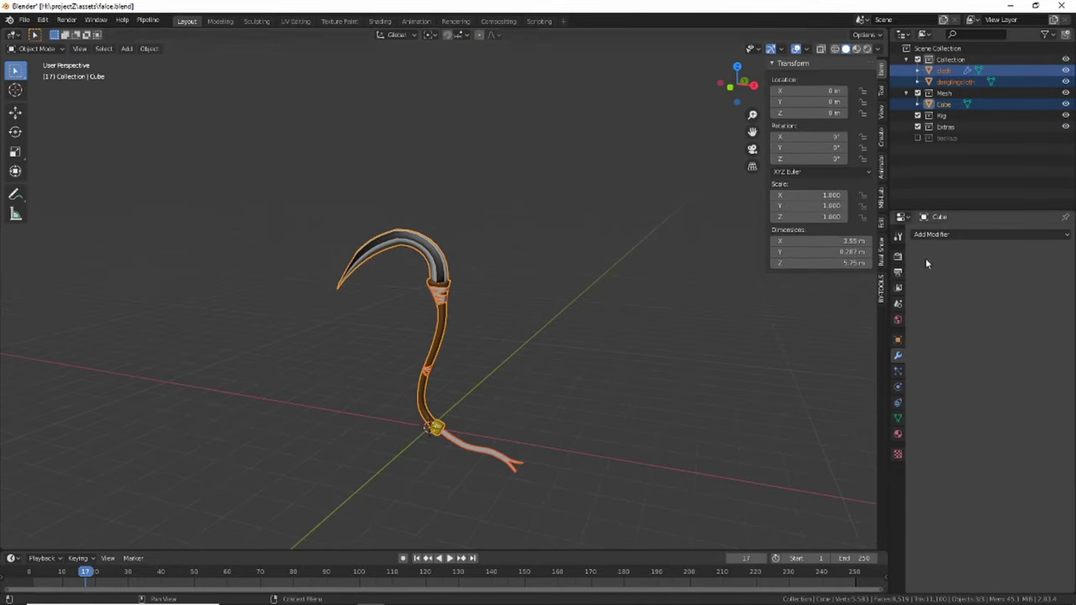
scroll(501, 355, up, 5)
middle_drag(501, 356, 532, 359)
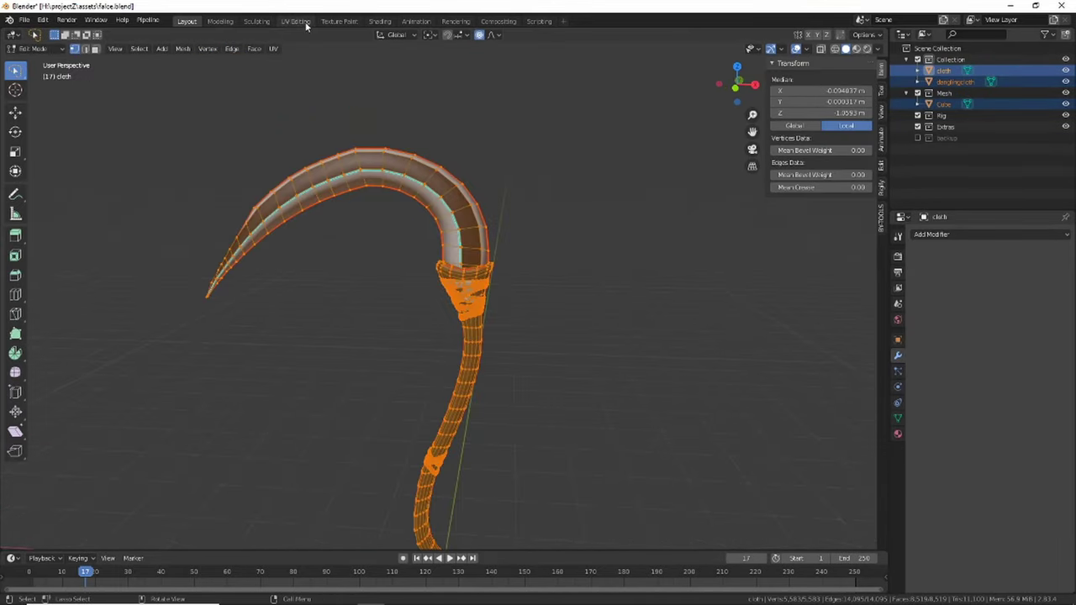
key(ctrl+Page_Down)
key(ctrl+Page_Down)
key(ctrl+Page_Down)
scroll(532, 383, up, 3)
scroll(144, 327, up, 2)
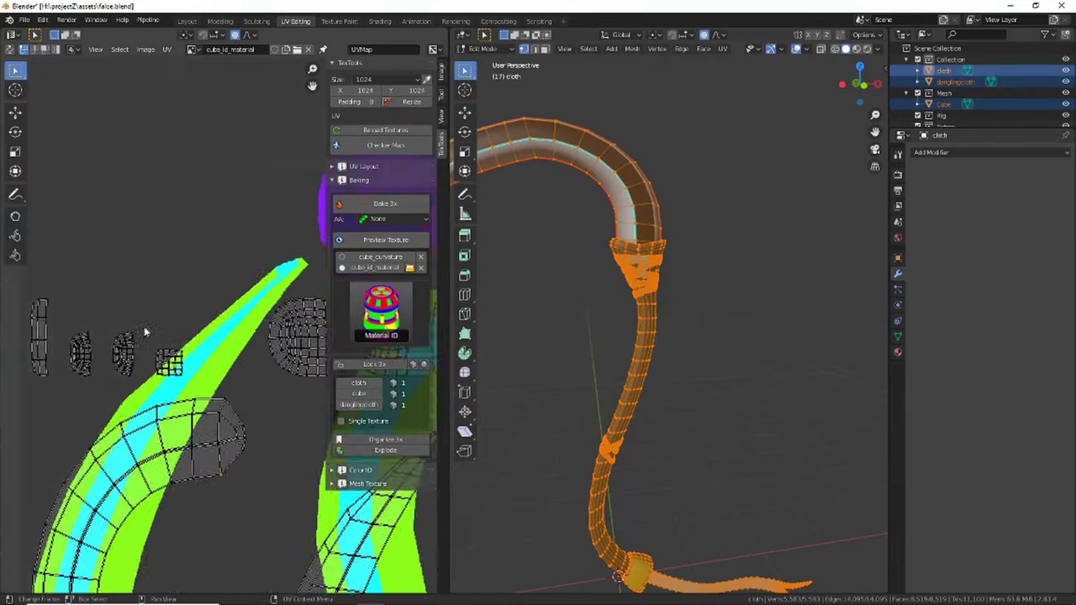
key(ctrl+l)
scroll(639, 295, up, 3)
scroll(712, 458, down, 3)
key(u)
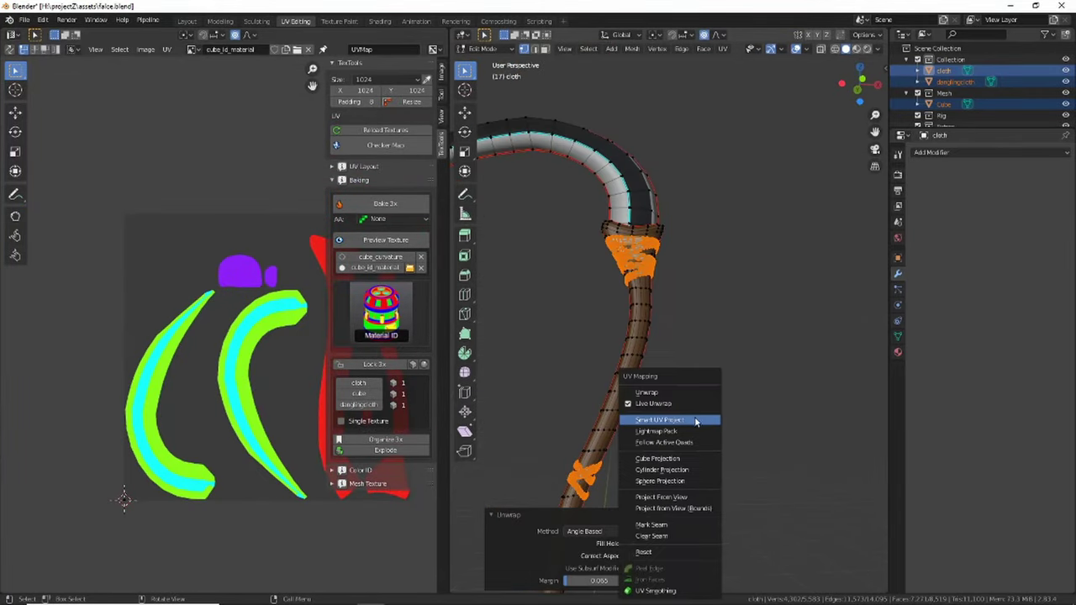
click(673, 420)
Isolate the wrapped handle and mark a UV seam on an edge across the wrap band.
scroll(584, 356, up, 3)
scroll(663, 323, up, 5)
key(alt+a)
ctrl+click(663, 323)
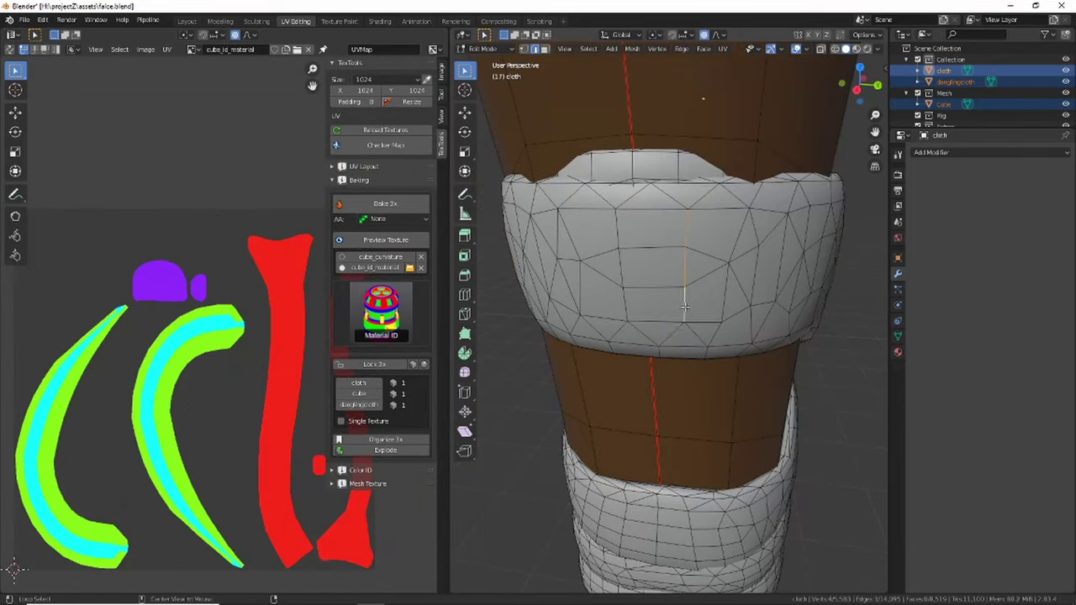
mouse_move(682, 319)
middle_down()
mouse_move(737, 307)
mouse_move(697, 274)
middle_up()
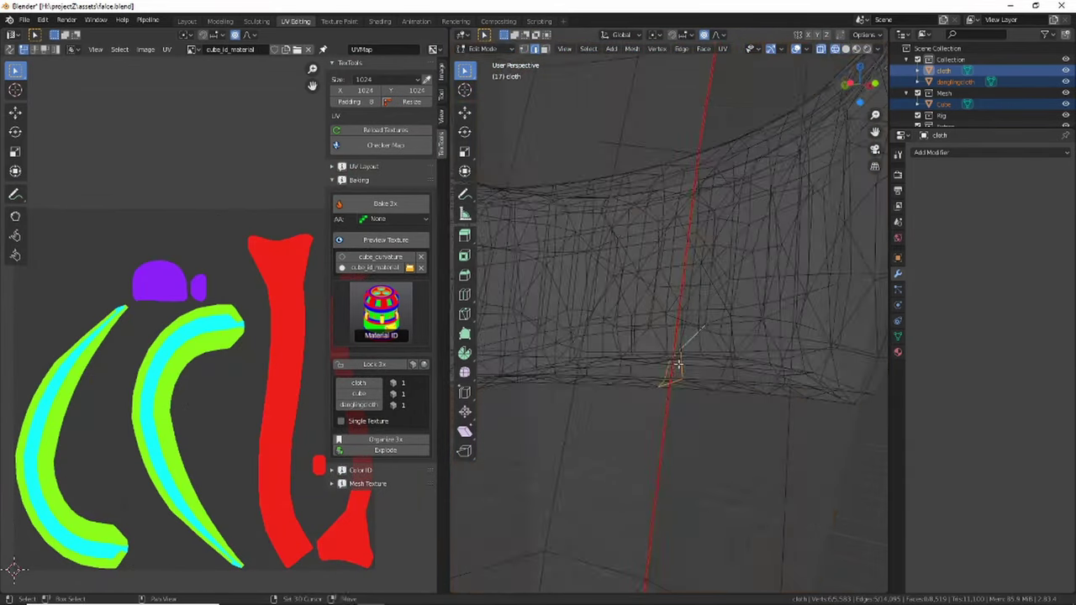
key(KP_Divide)
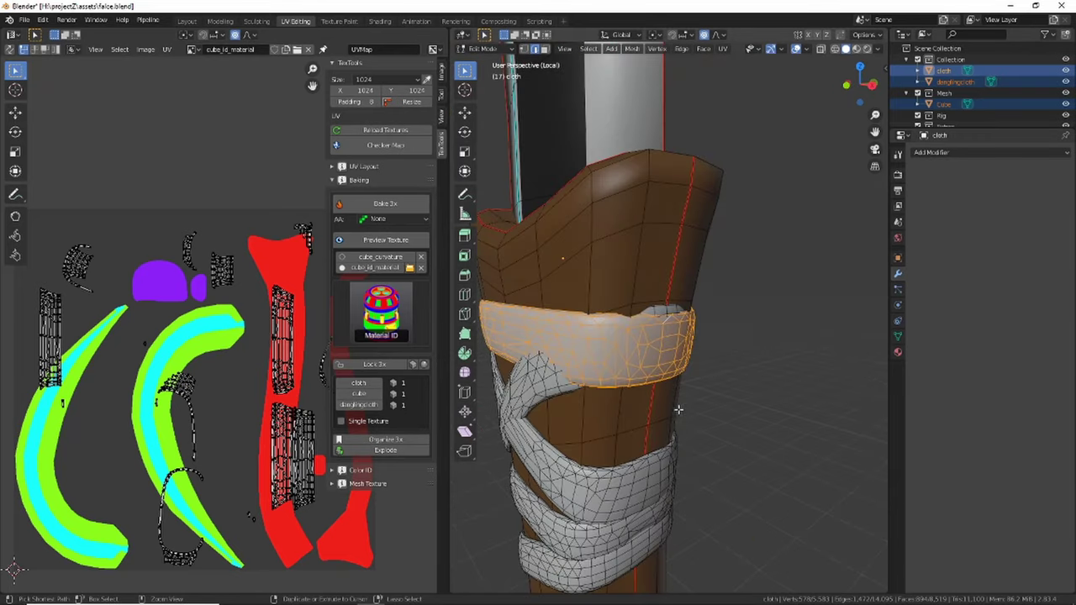
key(alt+a)
scroll(626, 452, up, 4)
ctrl+click(626, 452)
mouse_move(627, 451)
middle_down()
mouse_move(793, 328)
mouse_move(565, 347)
middle_up()
click(574, 479)
Delete the old cloth object, duplicate cloth.001 in place, and unwrap the selected parts.
key(Tab)
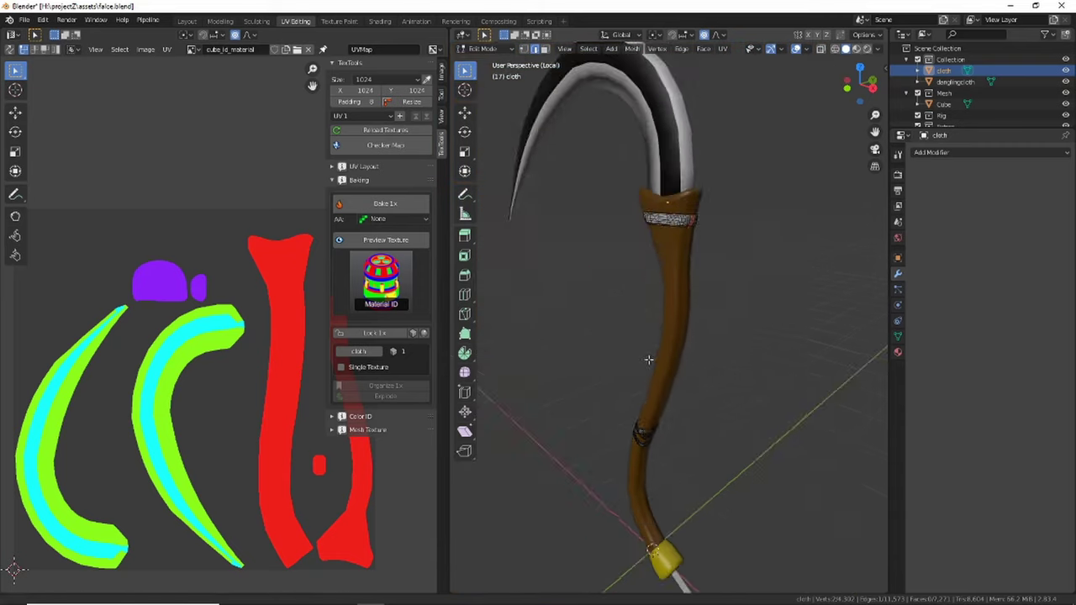
key(Delete)
click(948, 105)
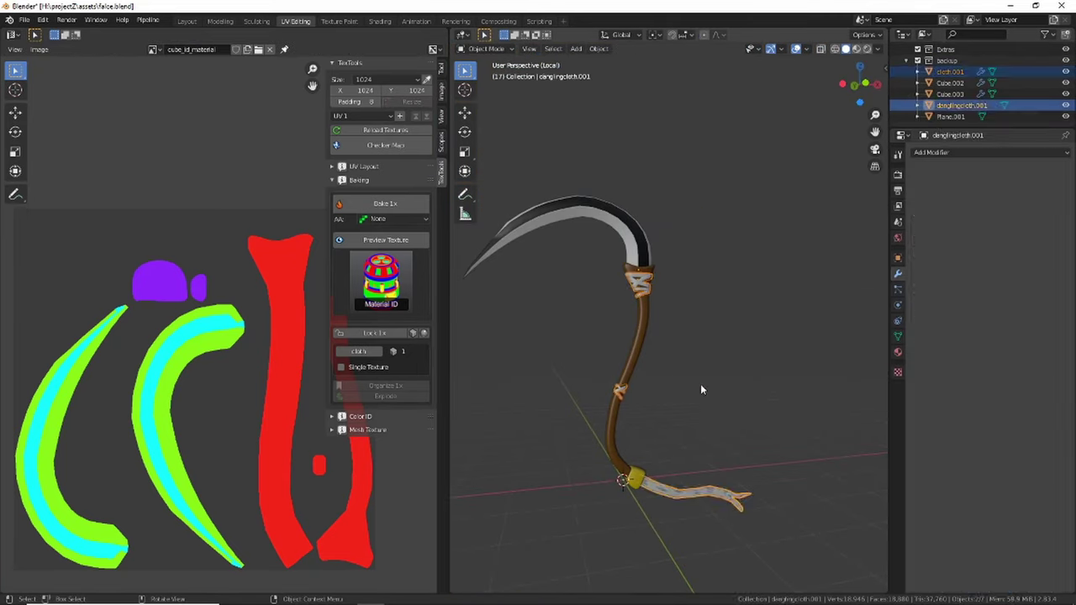
key(shift+d)
key(Escape)
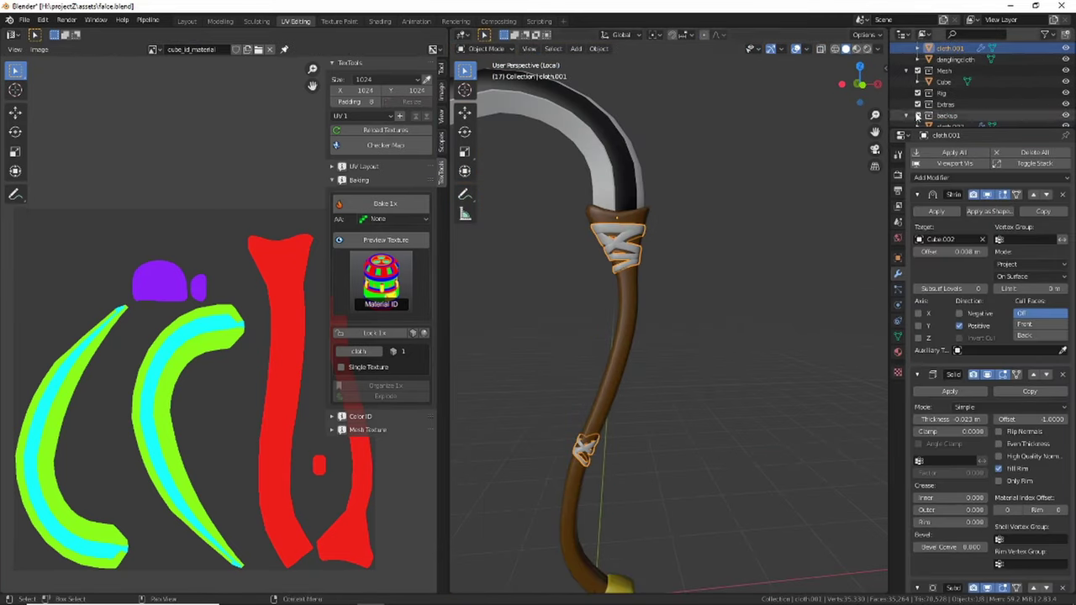
key(a)
middle_drag(639, 286, 681, 282)
click(665, 230)
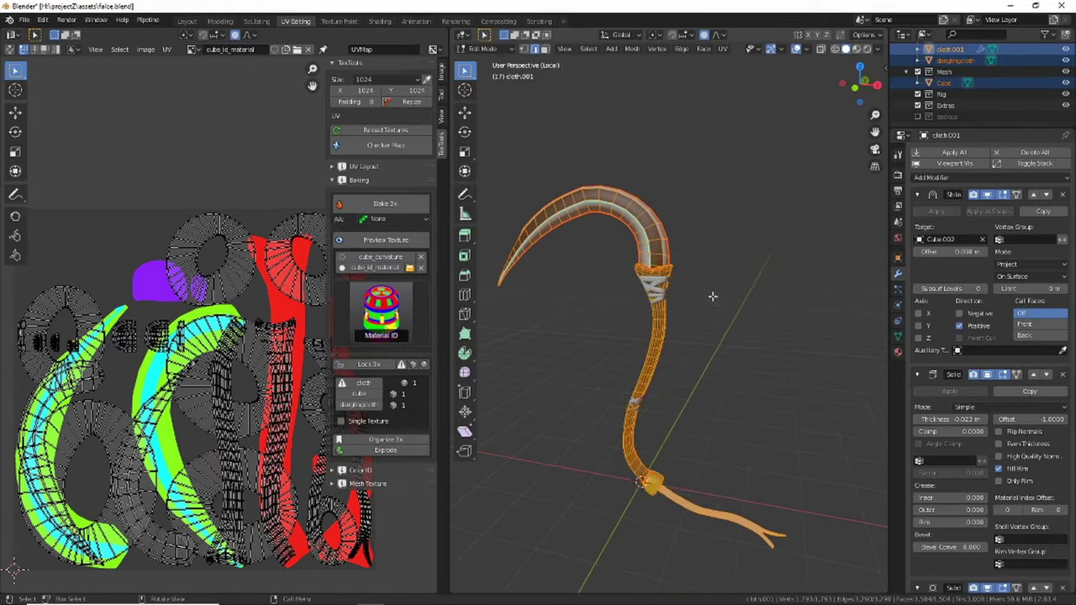
key(Tab)
key(Tab)
key(Tab)
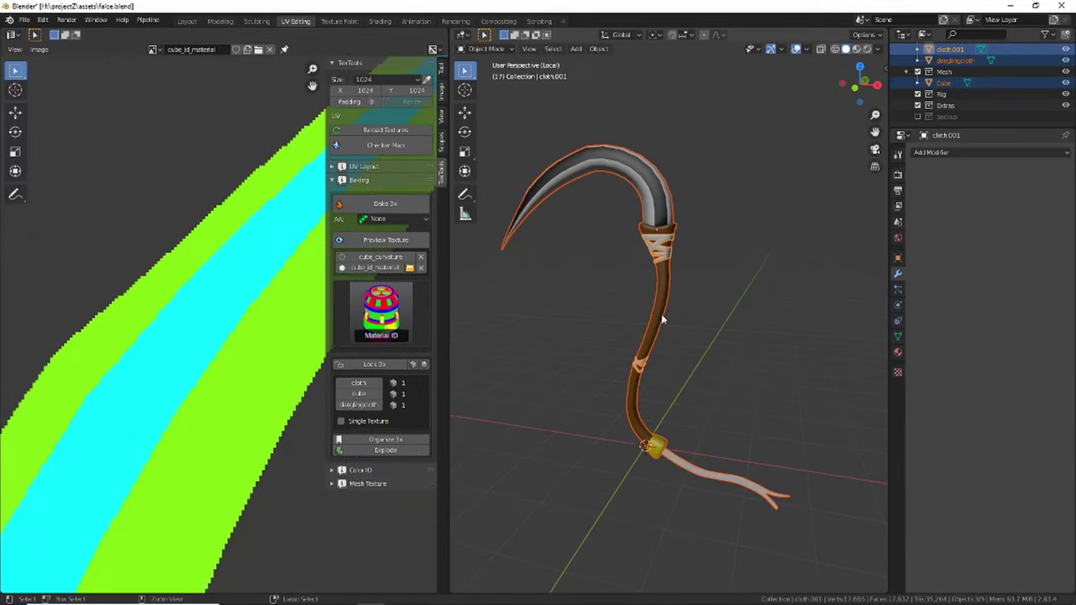
Add a Decimate modifier (ratio 0.2468) to the cloth wraps, apply all modifiers, and show Cube's materials.
click(931, 177)
click(976, 178)
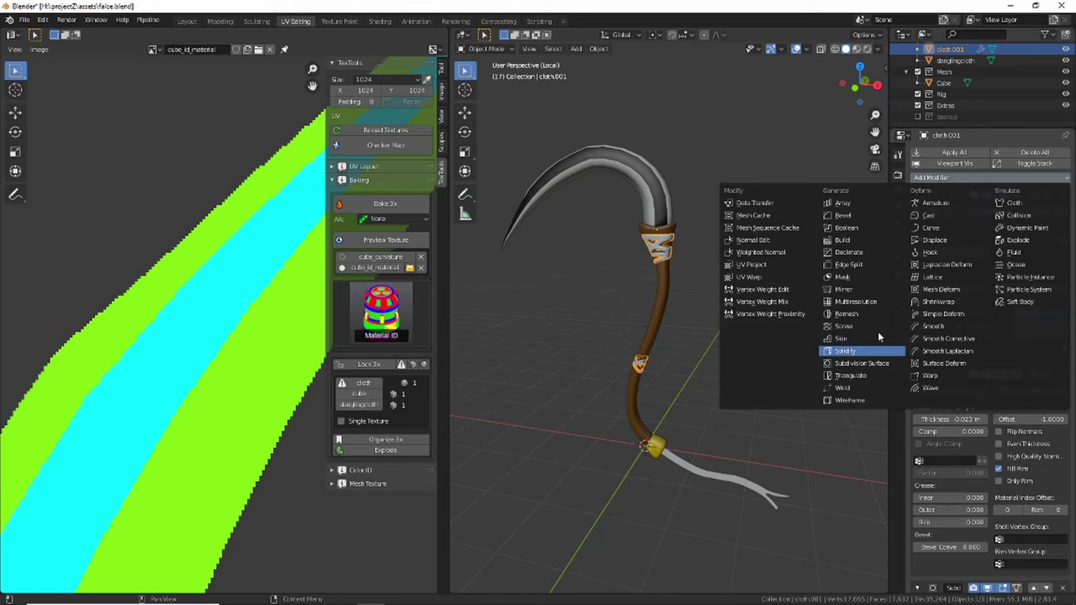
click(863, 351)
key(KP_Decimal)
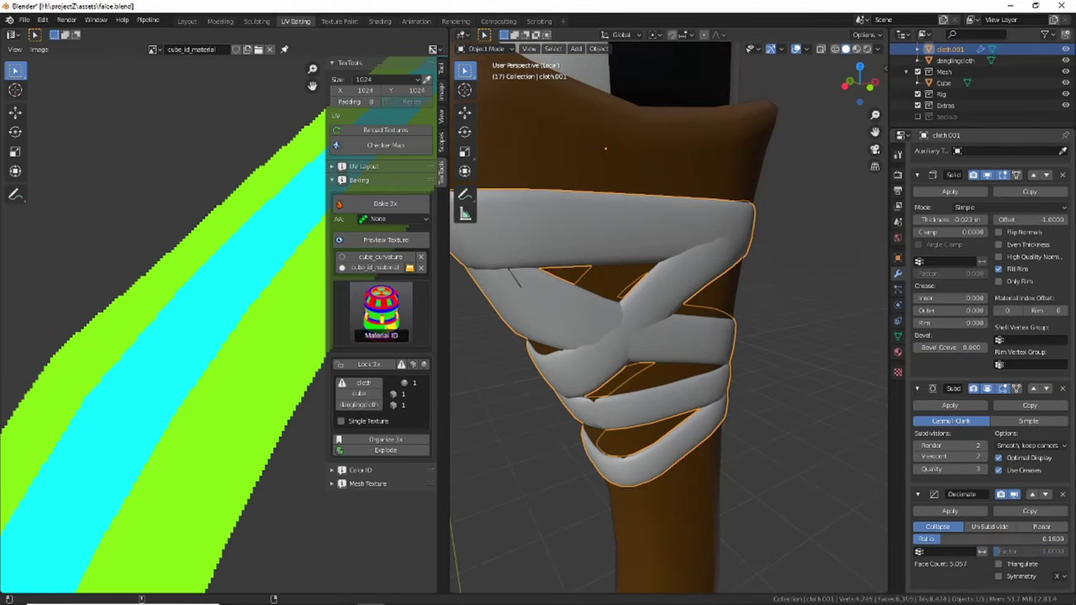
scroll(557, 204, down, 5)
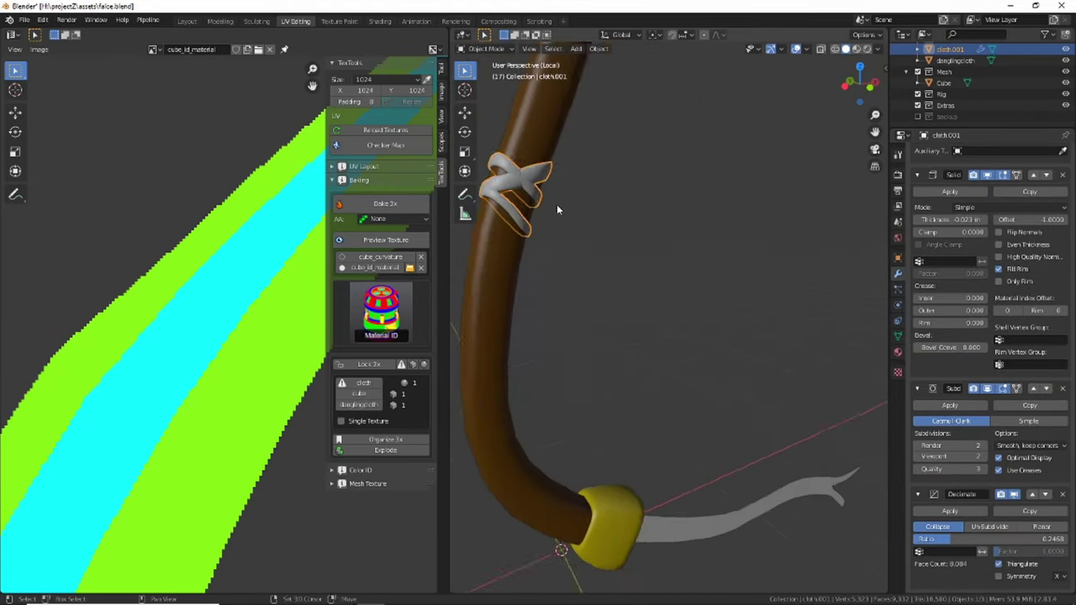
key(ctrl+a)
scroll(663, 287, down, 5)
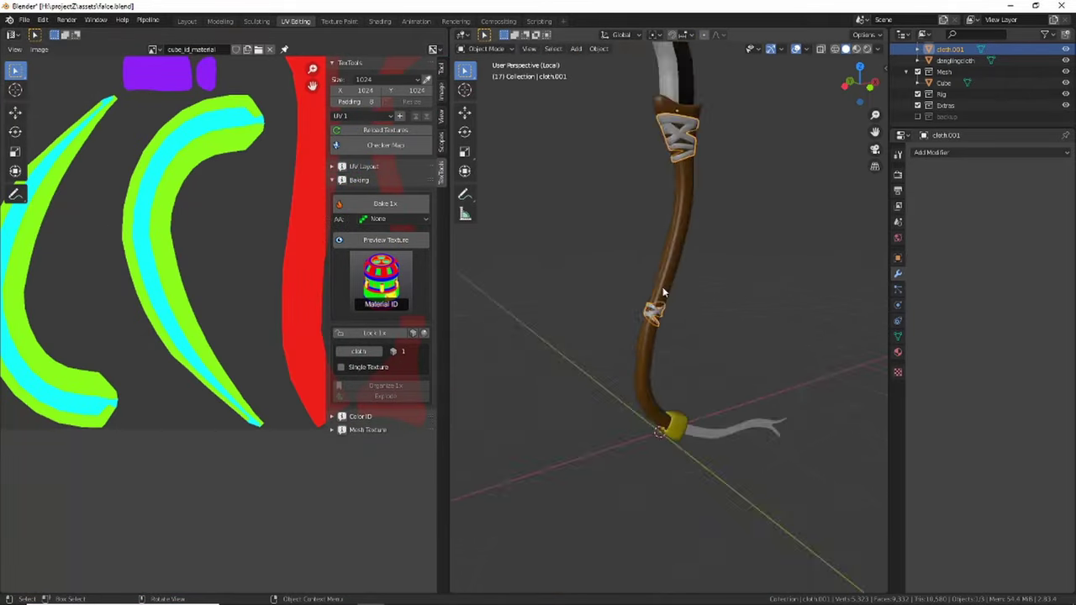
click(943, 83)
click(897, 352)
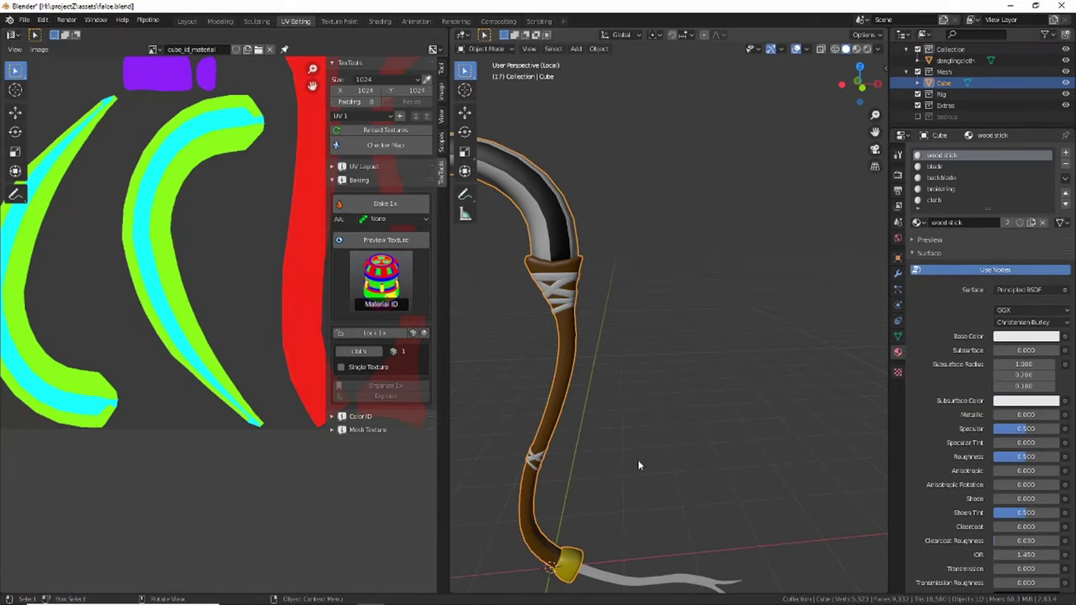
In the handle's edit mode, assign an ID colour to the cloth, then select and frame the wood stick.
scroll(770, 357, down, 5)
key(Tab)
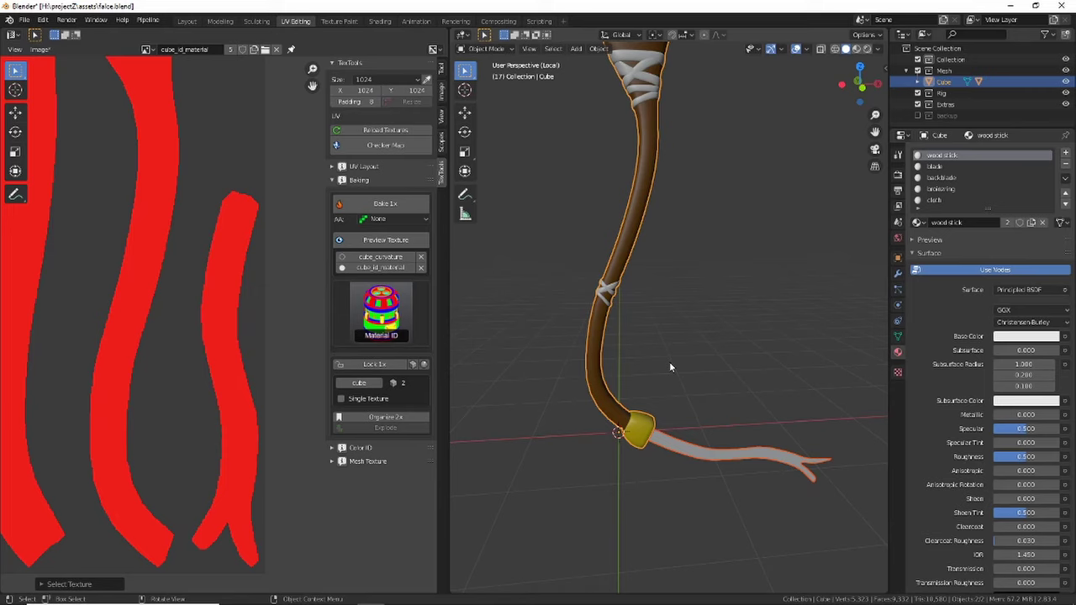
click(666, 450)
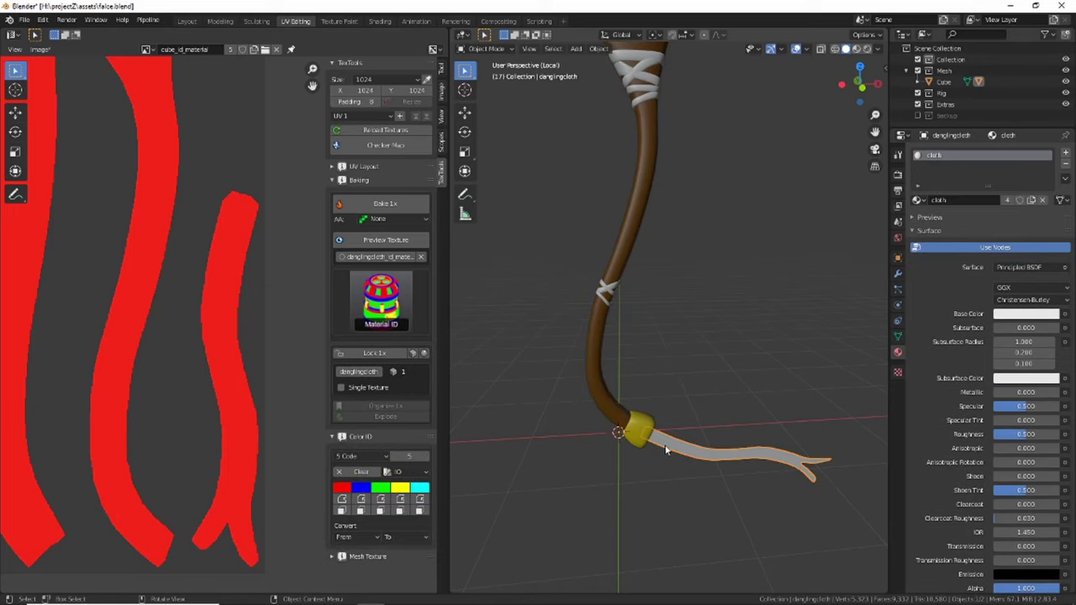
click(360, 501)
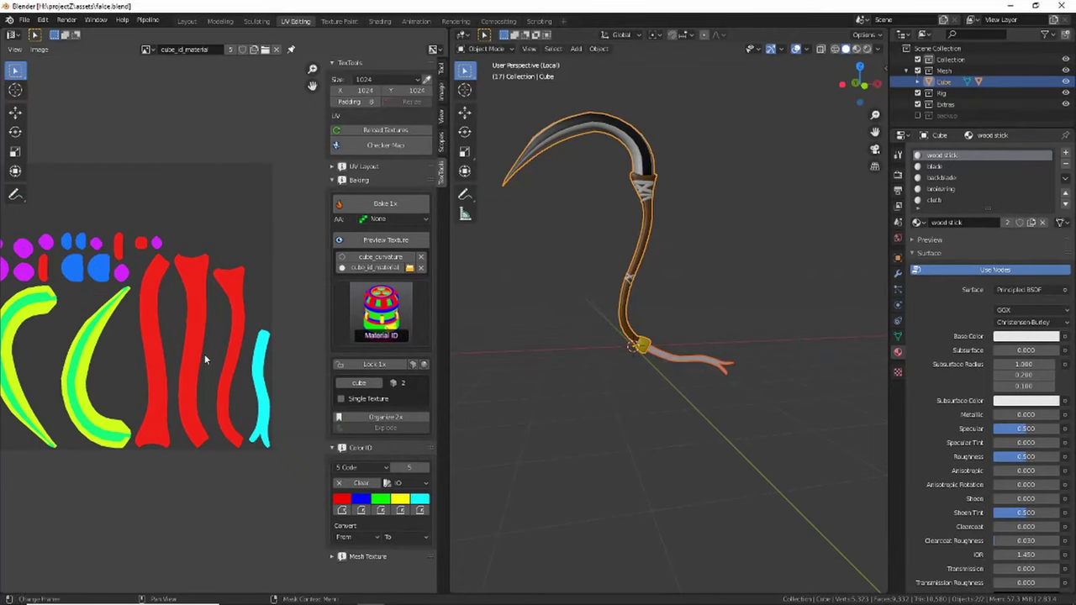
key(l)
key(KP_Decimal)
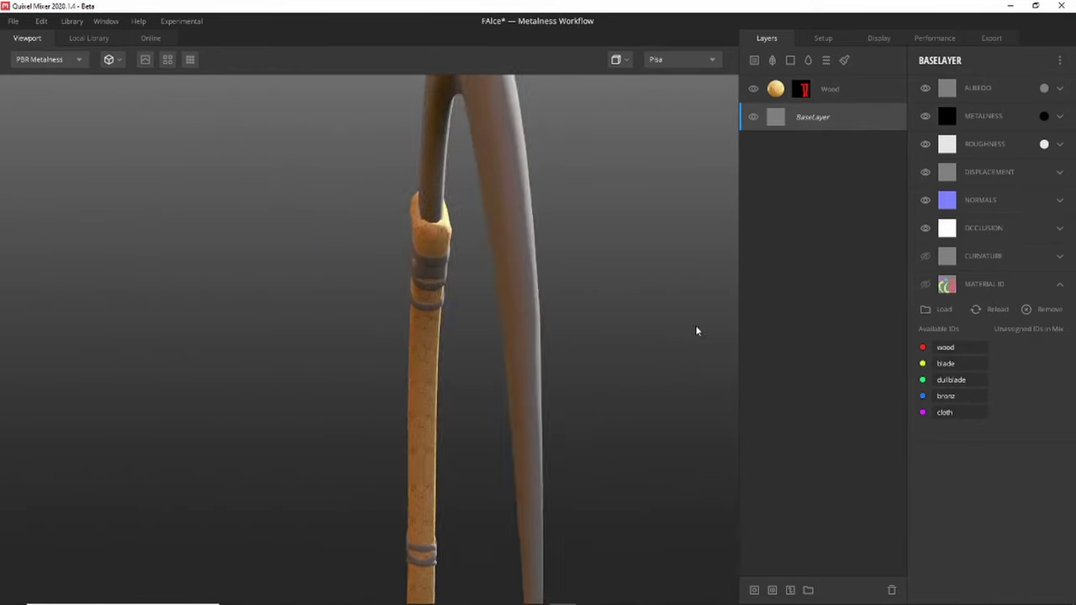
Set the layer's albedo blend mode to Normal, raise its threshold, and apply a tint colour to the wood.
right_click(803, 93)
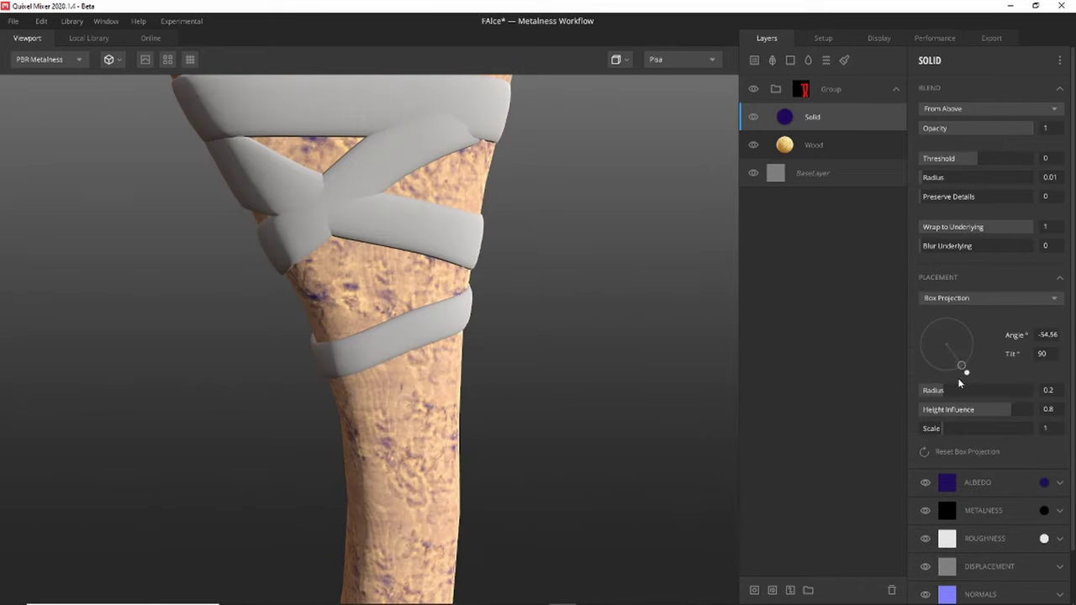
click(1009, 482)
click(1037, 523)
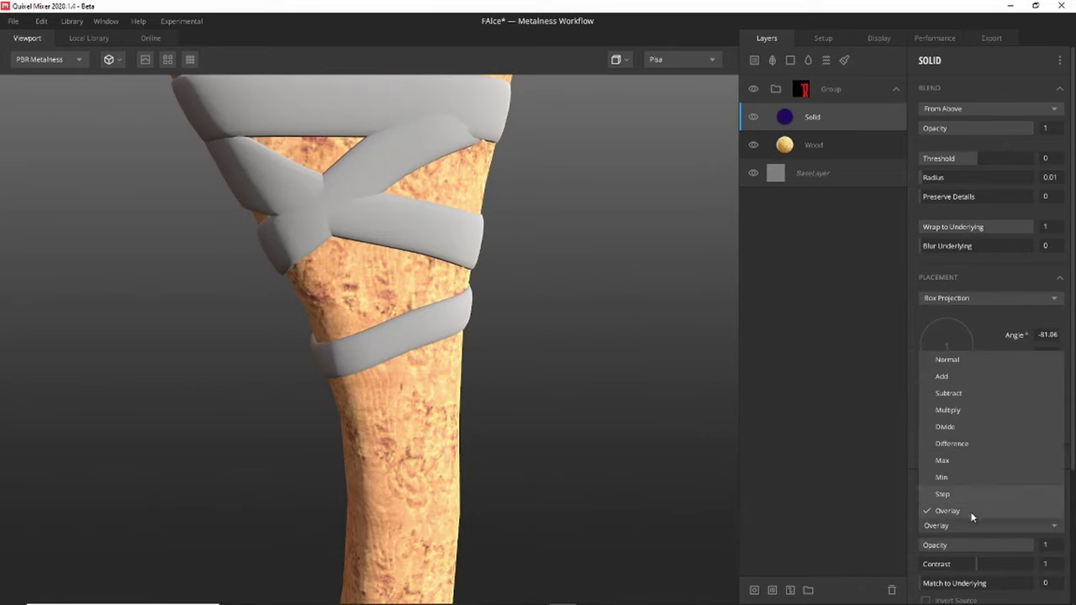
click(948, 359)
click(981, 159)
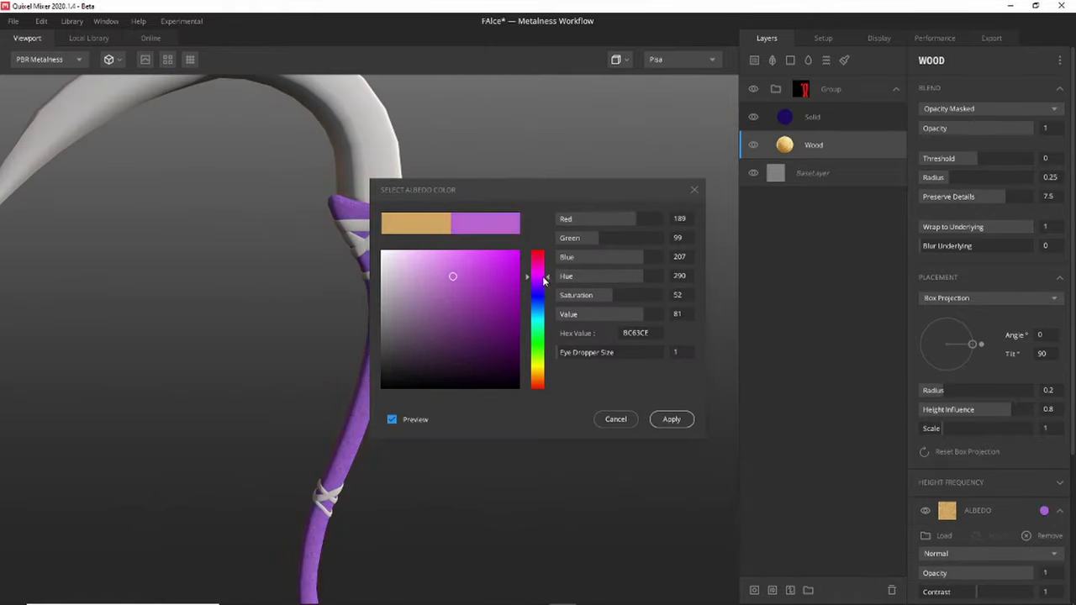
click(670, 420)
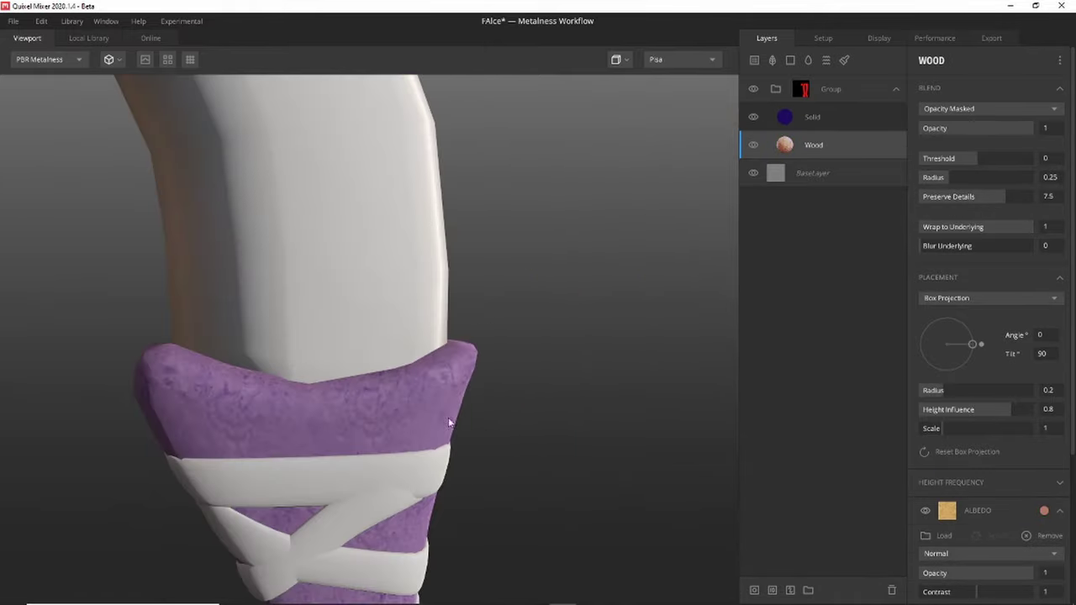
Add a Solid layer with a gradient-remapped Curvature mask, then select the Wood layer.
click(1009, 125)
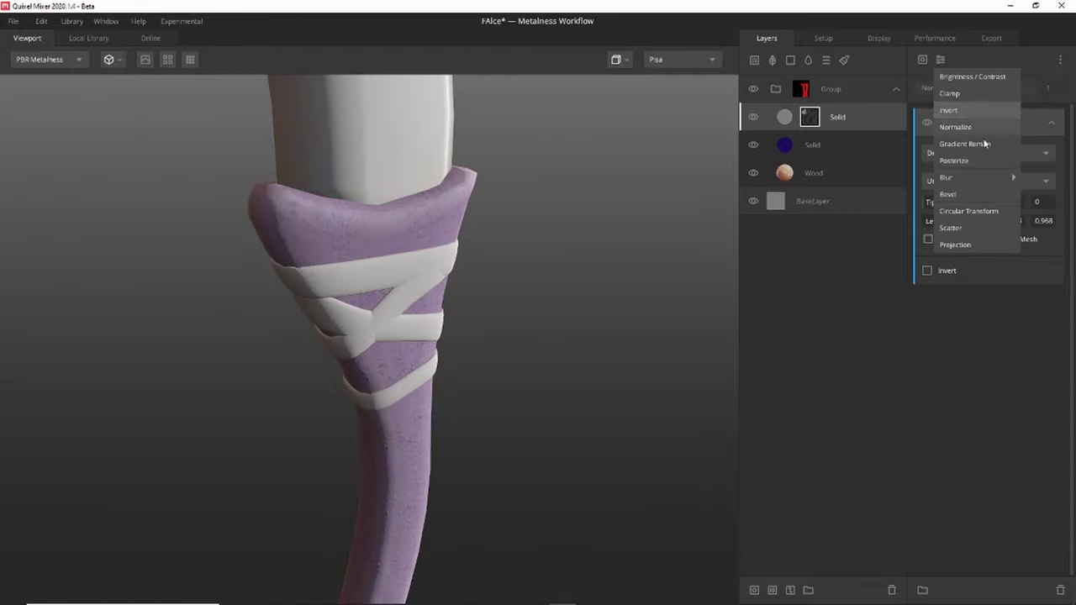
click(943, 144)
click(812, 173)
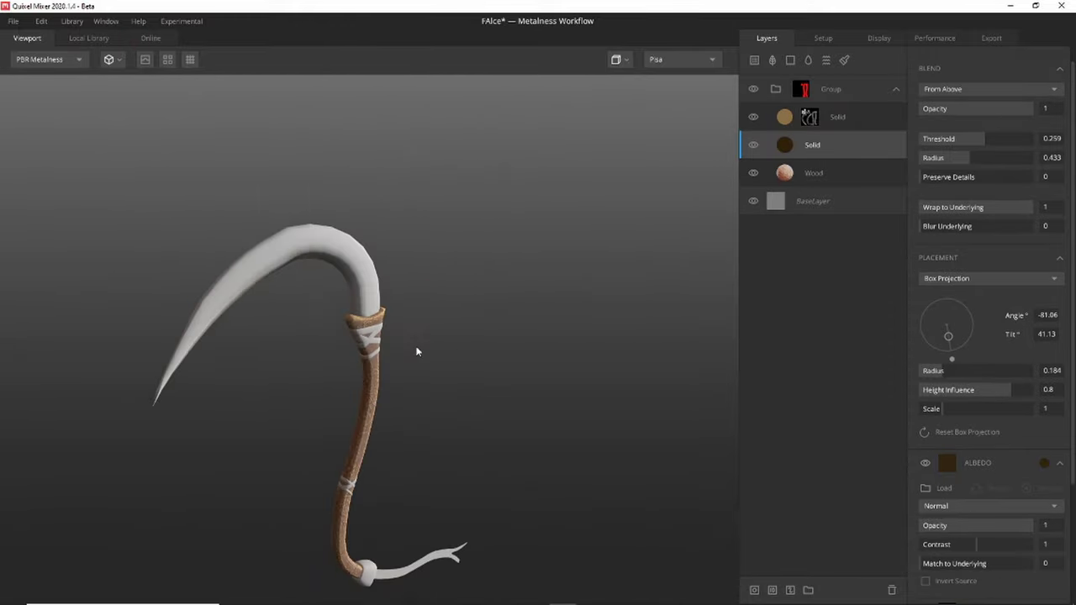
double_click(841, 90)
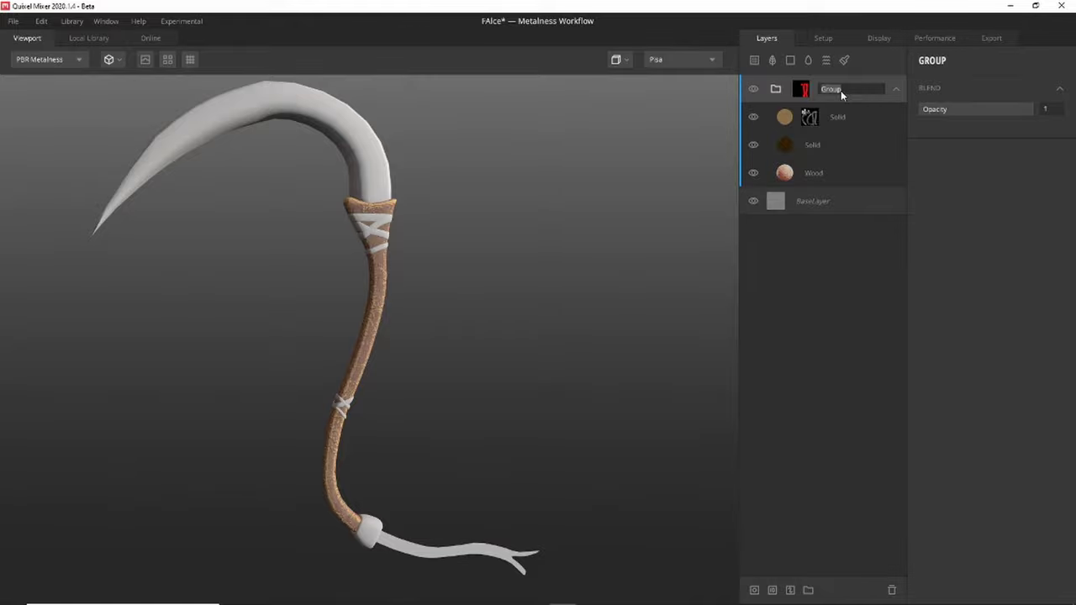
Name the group 'stick' and add a Solid layer masked by higher-frequency Perlin noise with Brightness/Contrast.
text(stick)
key(Return)
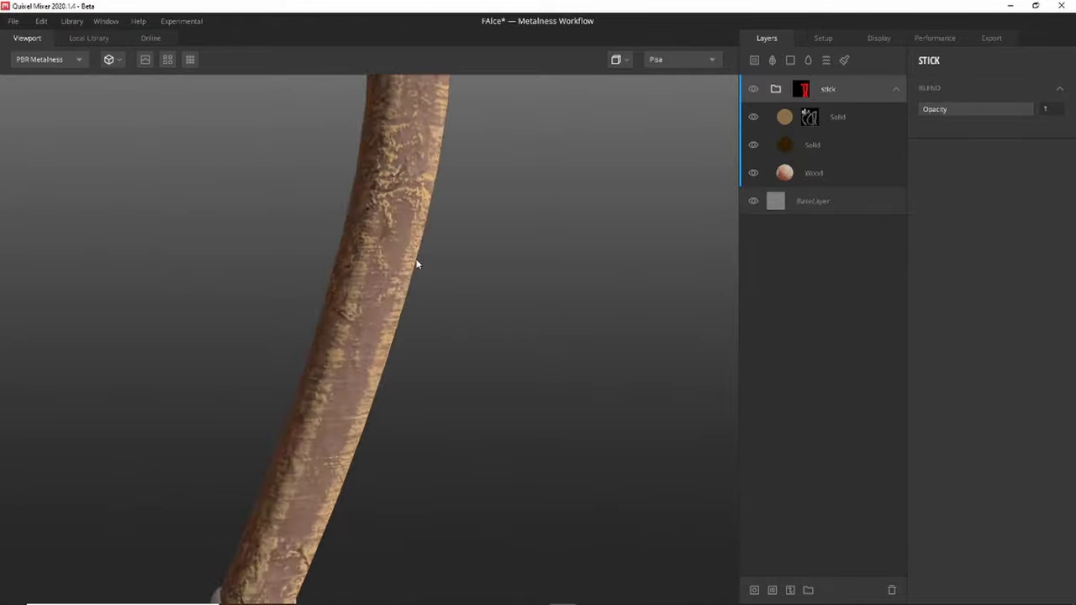
click(770, 65)
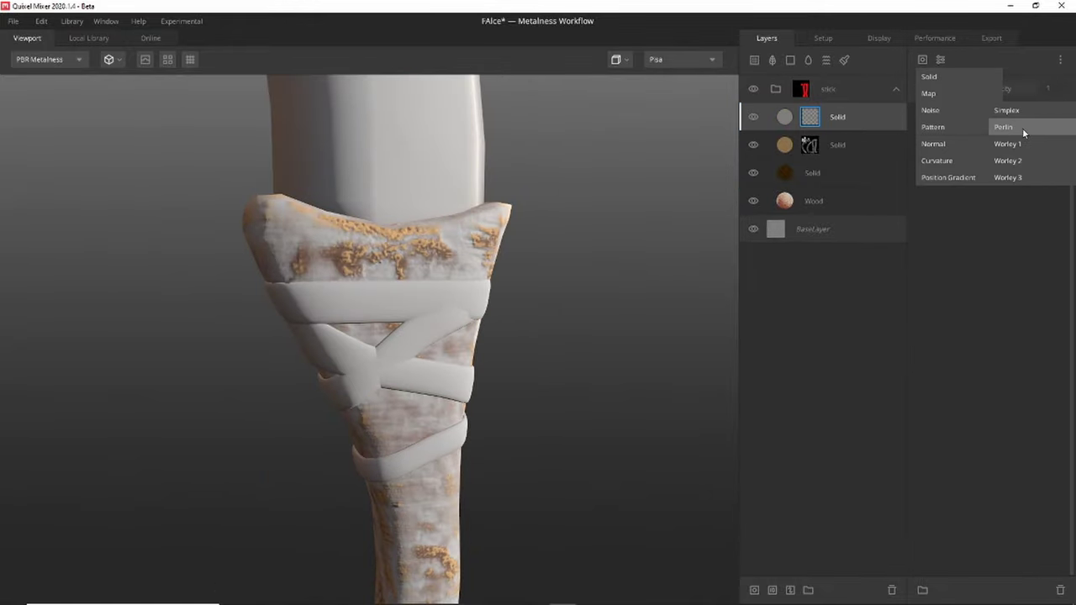
click(1023, 127)
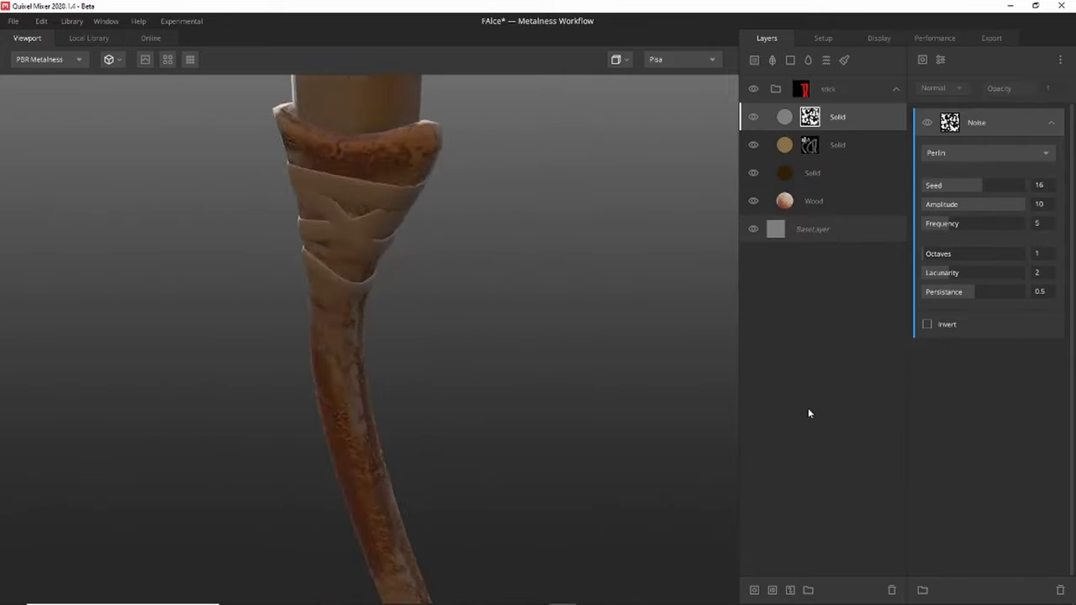
mouse_move(949, 223)
mouse_down()
mouse_move(972, 233)
mouse_move(967, 254)
mouse_up()
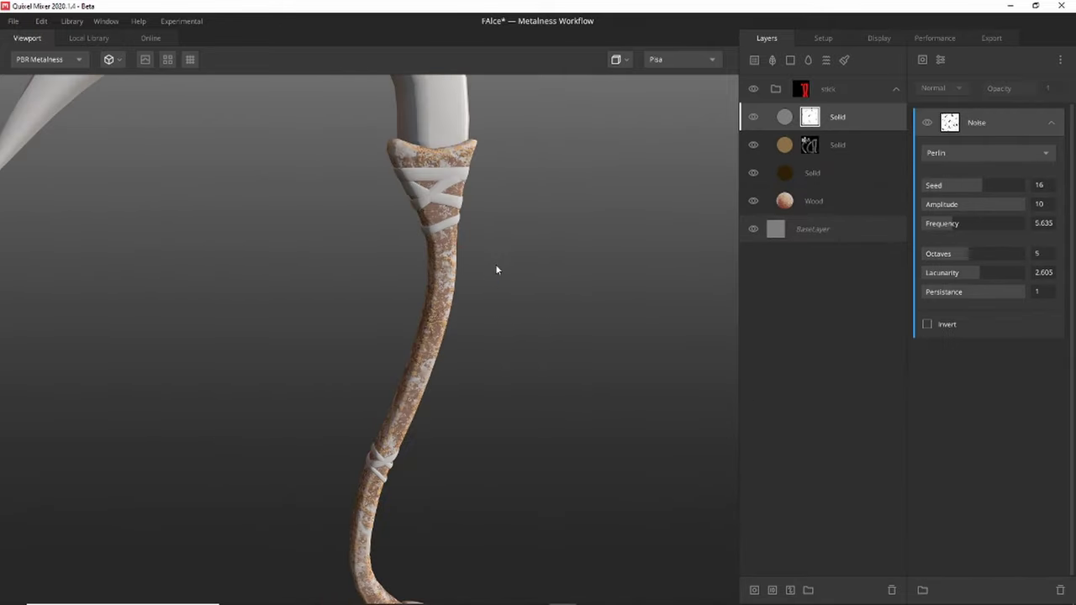
click(989, 195)
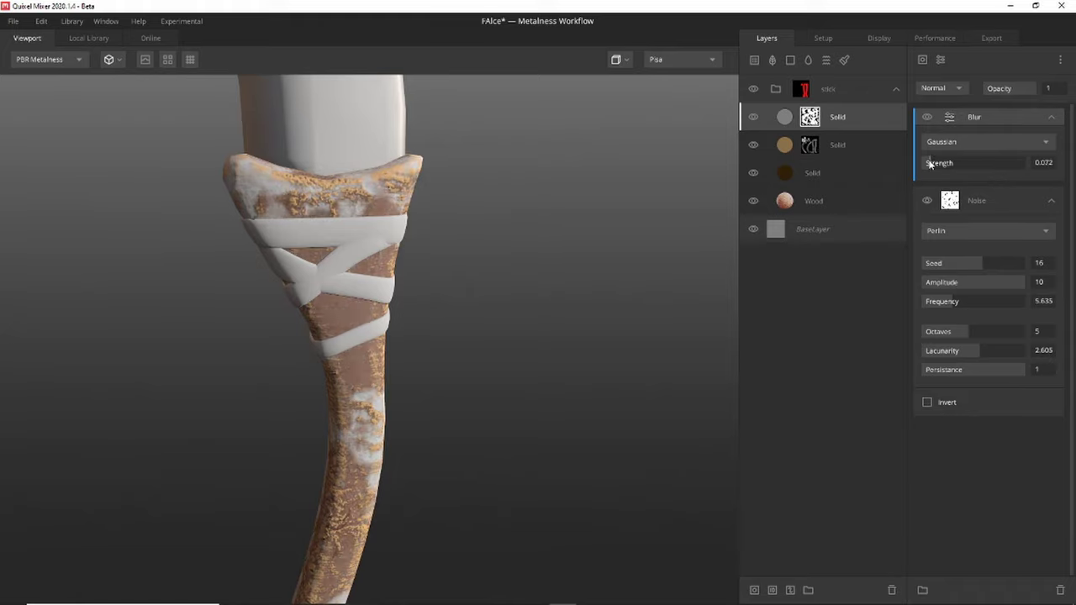
key(ctrl+z)
click(941, 58)
click(972, 76)
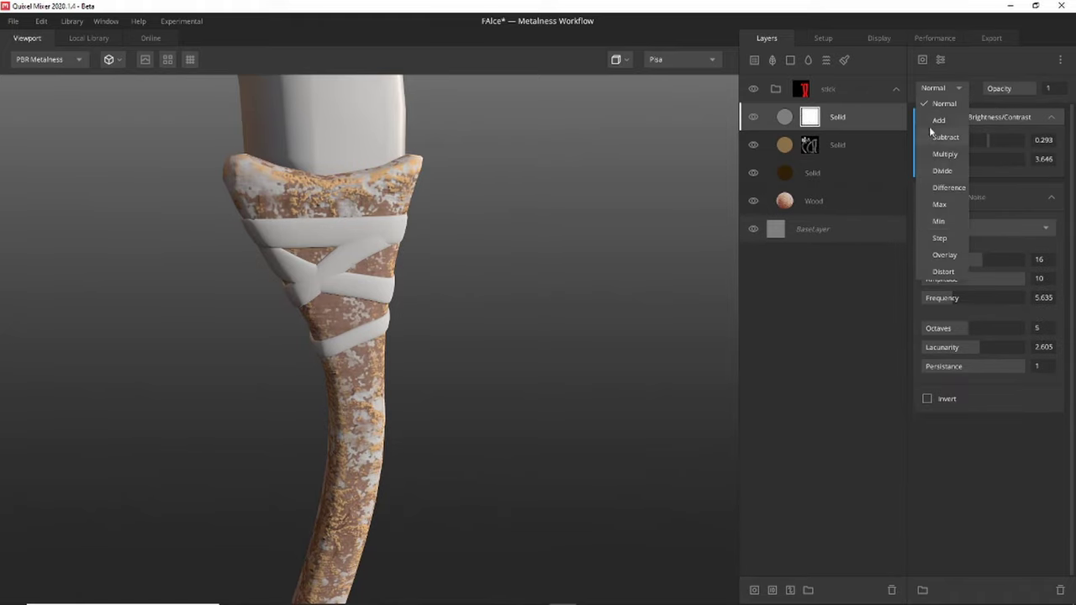
Give the speckle Solid layer a dark brown albedo colour.
click(548, 322)
scroll(548, 321, up, 3)
double_click(852, 122)
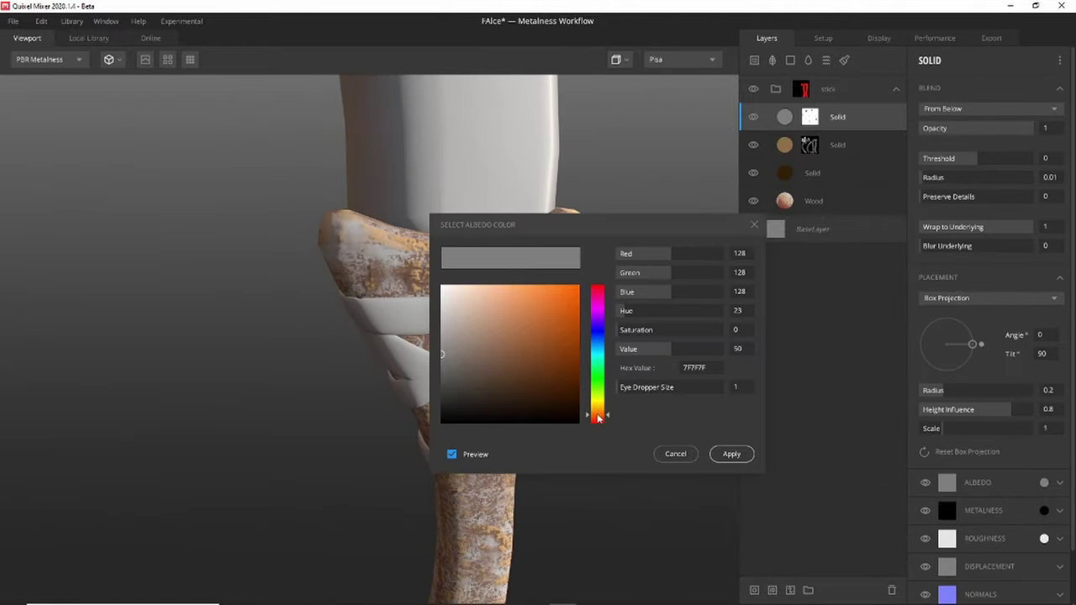
click(533, 399)
click(731, 454)
scroll(550, 409, down, 3)
scroll(528, 336, down, 3)
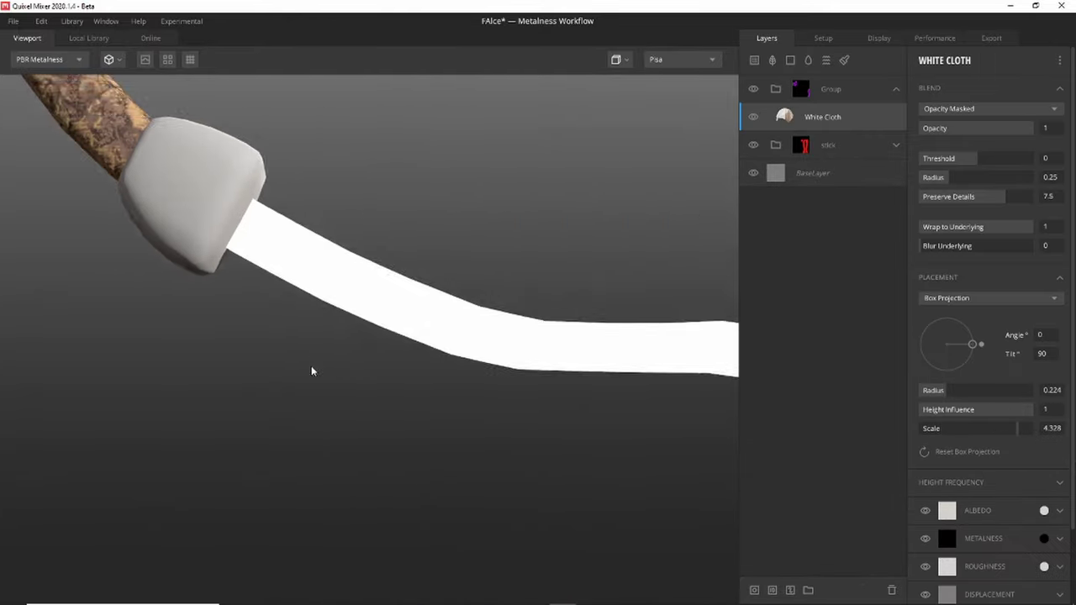
Filter the library to metals, undo the bronz base layer, and confirm the Solid layer's colour.
scroll(1032, 398, down, 1)
scroll(481, 297, down, 5)
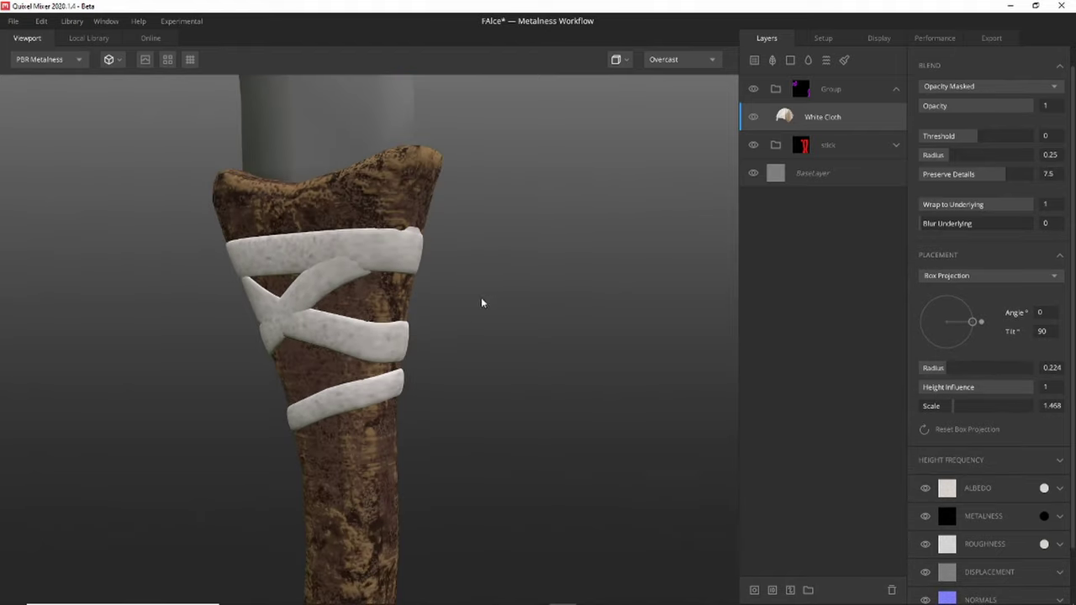
scroll(417, 307, down, 5)
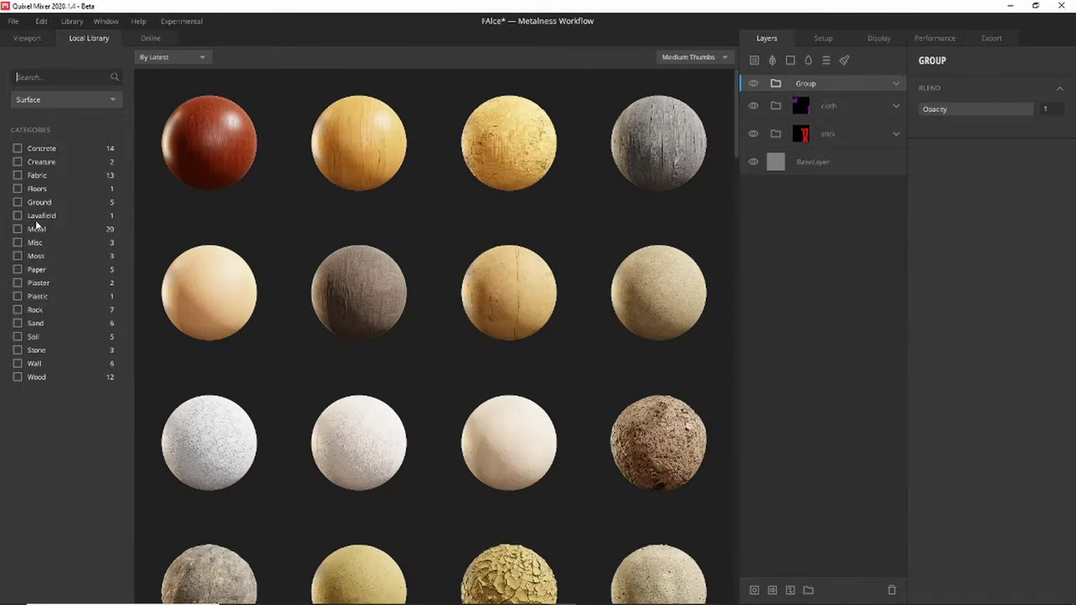
click(37, 229)
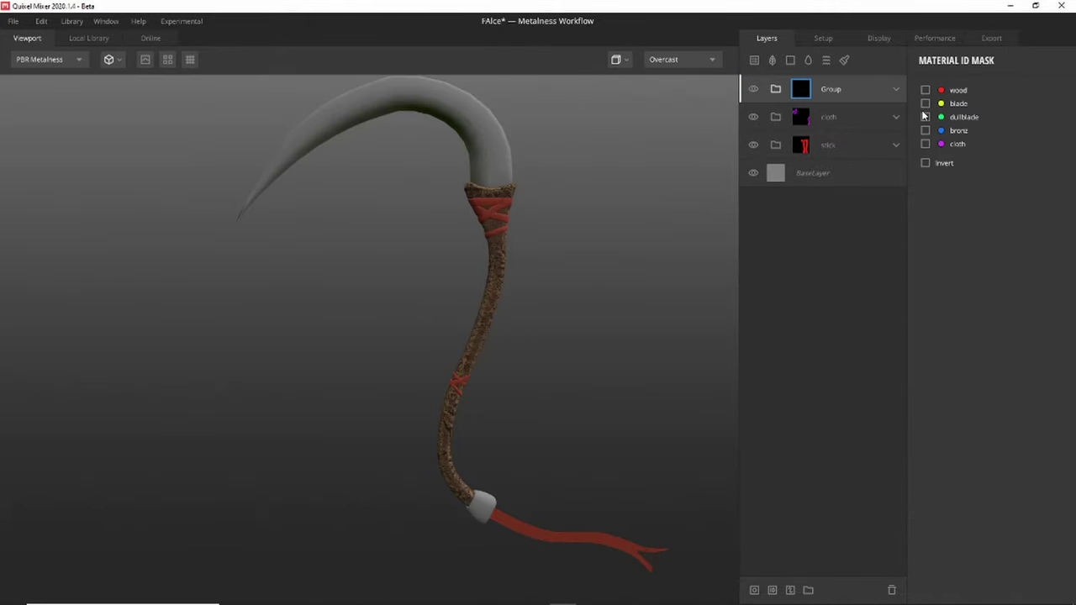
click(802, 145)
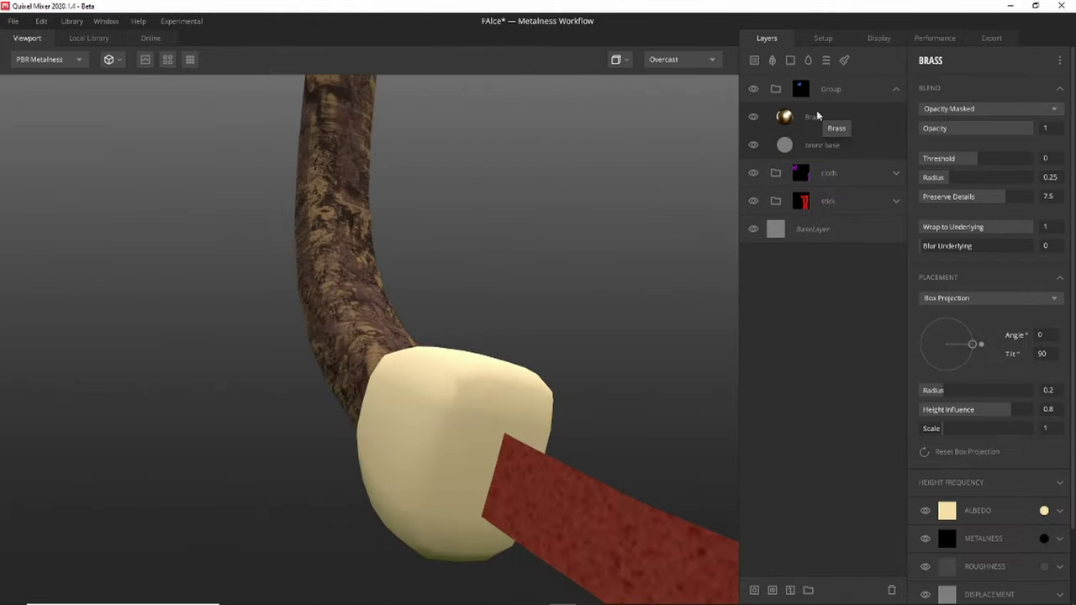
key(ctrl+z)
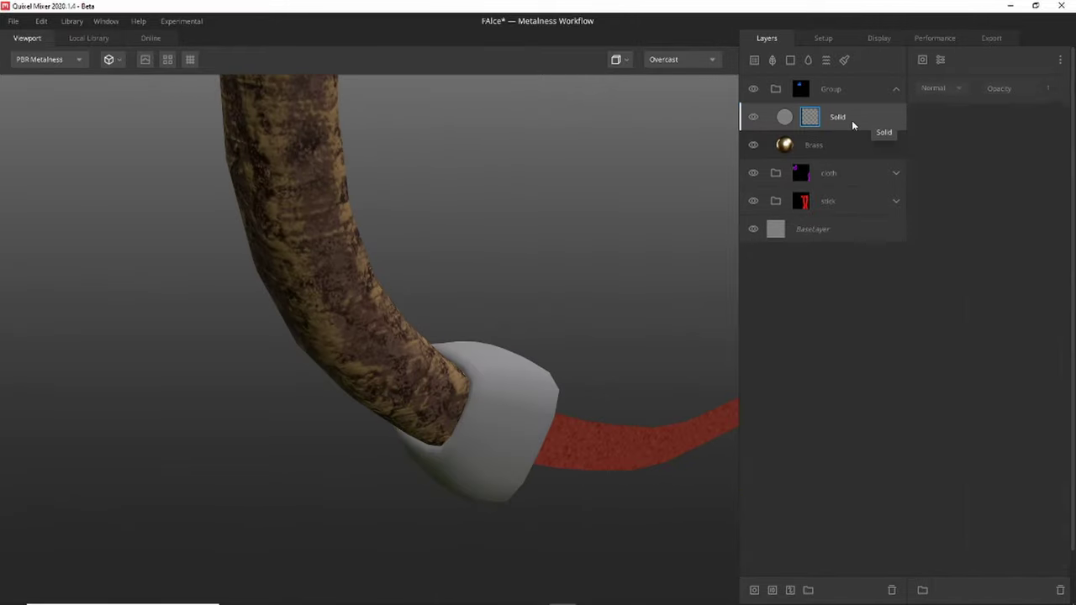
click(732, 455)
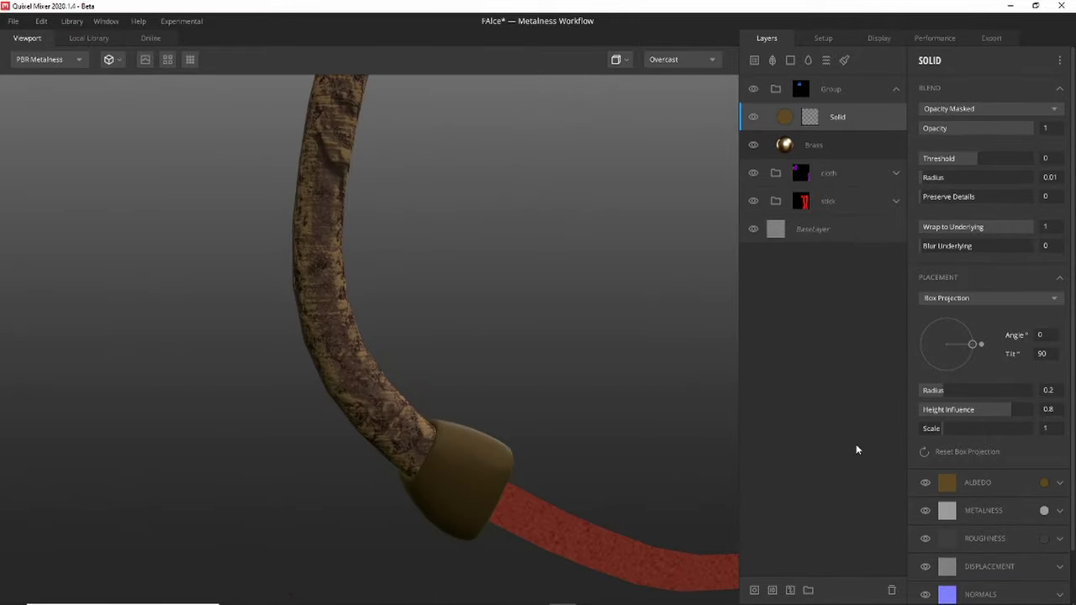
Mask the Solid layer with a blurred Curvature mask and raise its blend threshold.
click(810, 117)
click(940, 59)
click(959, 115)
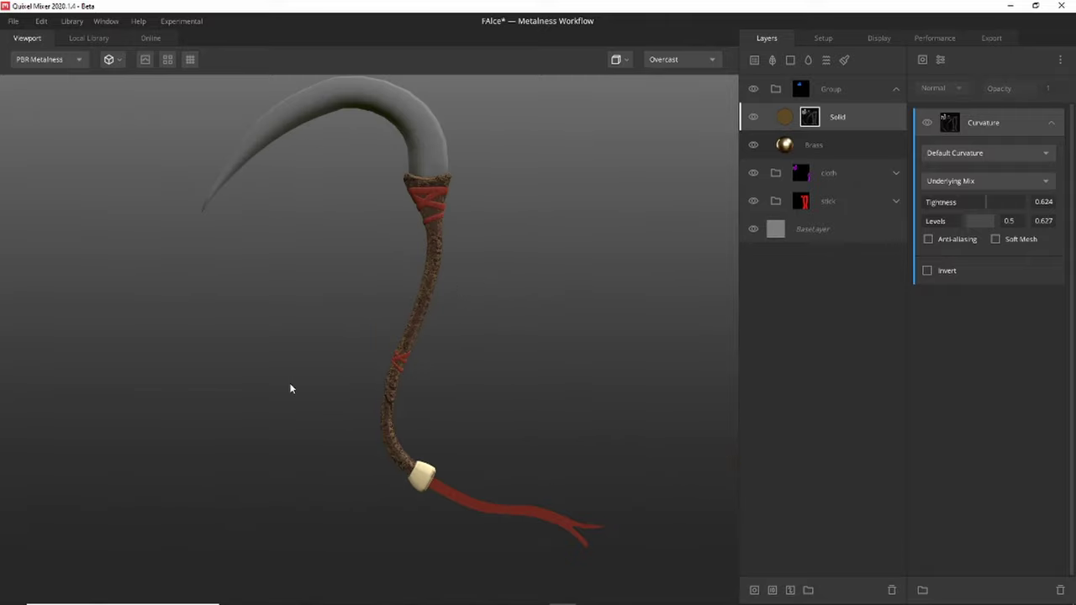
mouse_move(556, 355)
mouse_down()
mouse_move(553, 396)
mouse_move(495, 308)
mouse_move(543, 367)
mouse_up()
scroll(589, 344, up, 5)
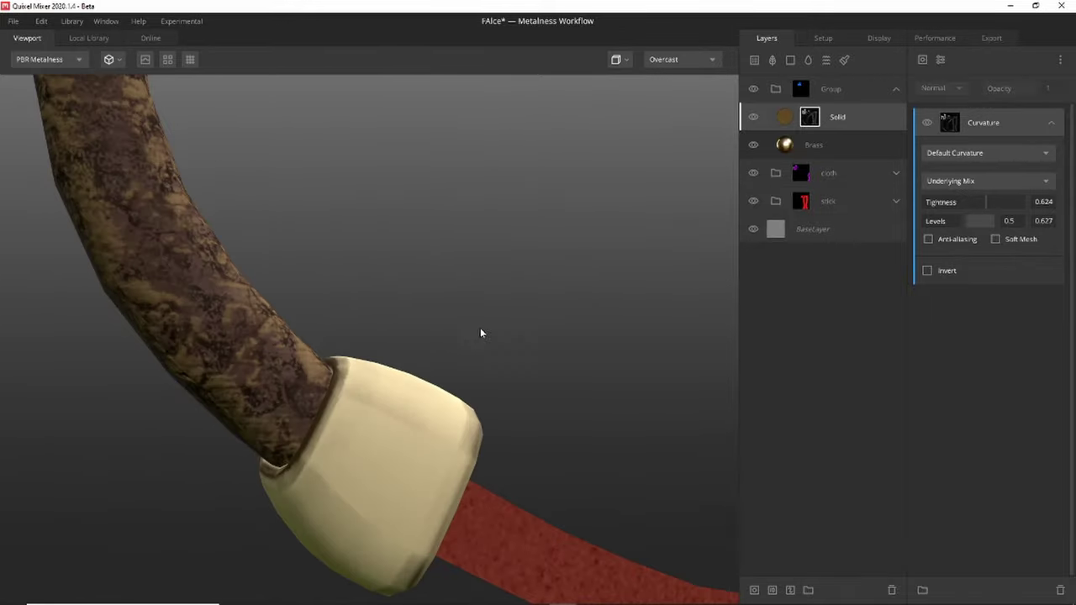
click(941, 60)
click(979, 180)
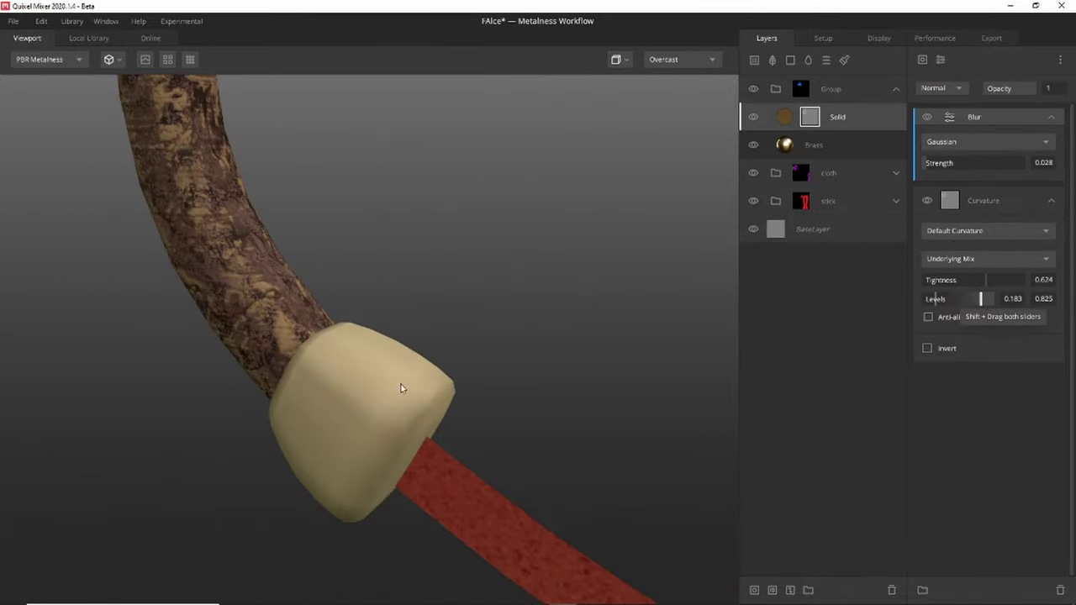
scroll(469, 348, down, 5)
click(842, 91)
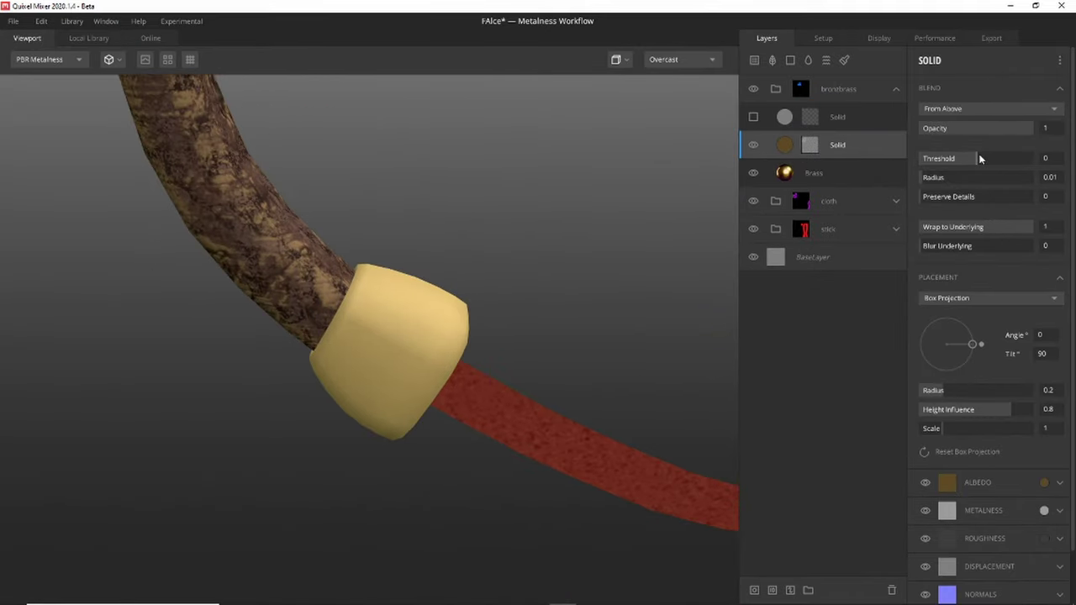
mouse_move(981, 158)
mouse_down()
mouse_move(981, 168)
mouse_move(996, 164)
mouse_up()
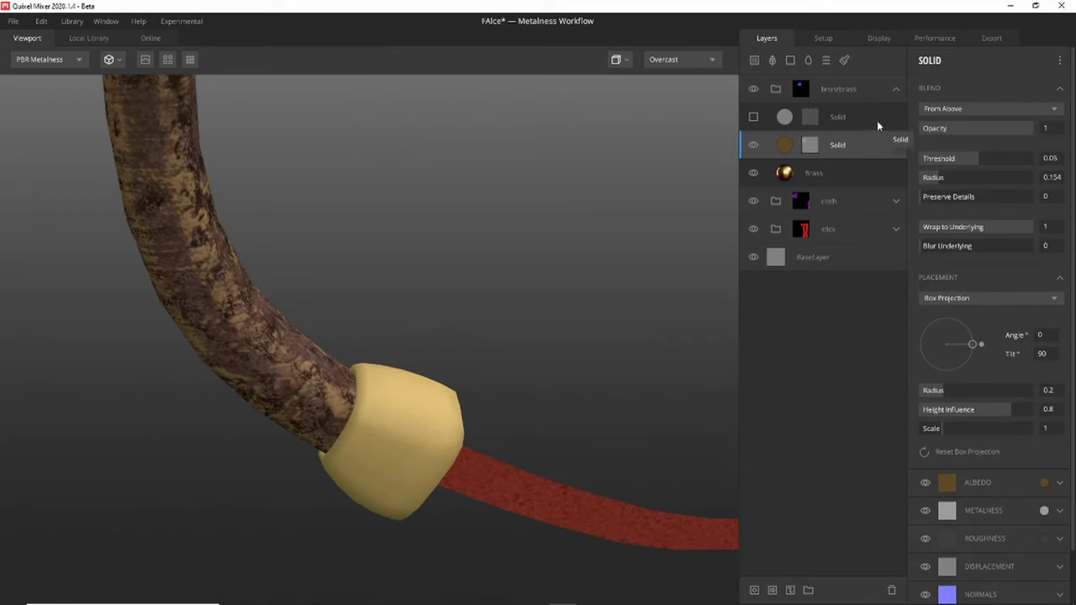
Add an image-map mask to the upper Solid layer and set its albedo to dark red-brown.
click(877, 120)
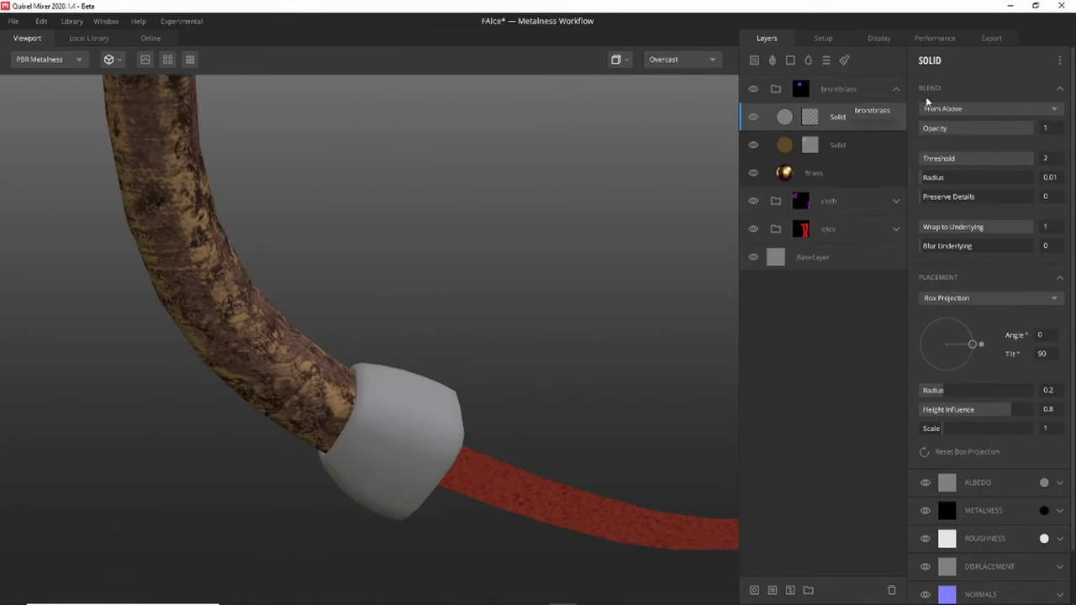
click(809, 117)
click(922, 60)
click(964, 171)
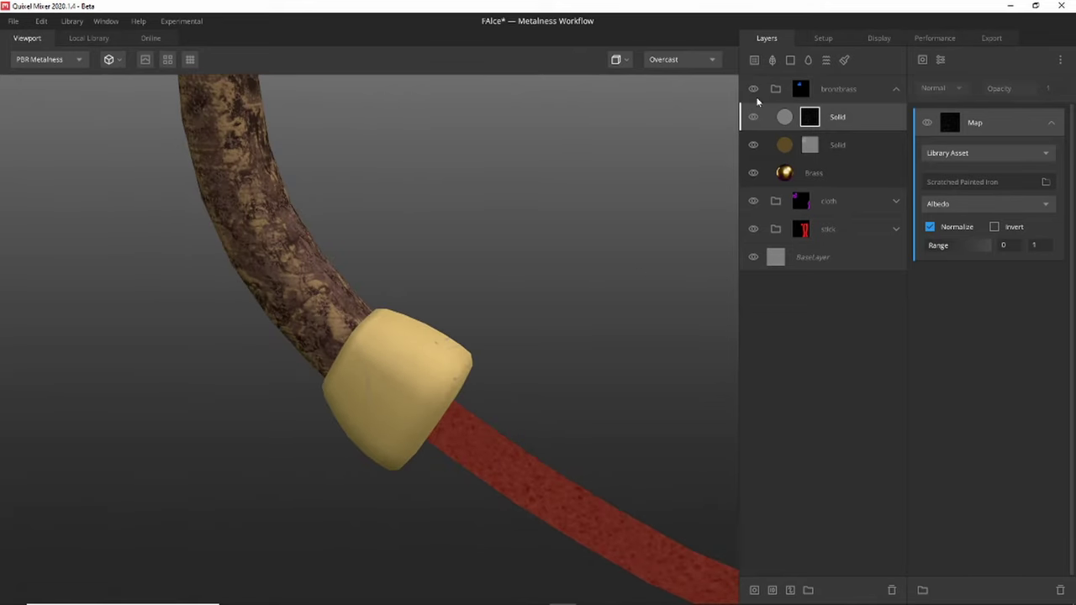
click(801, 114)
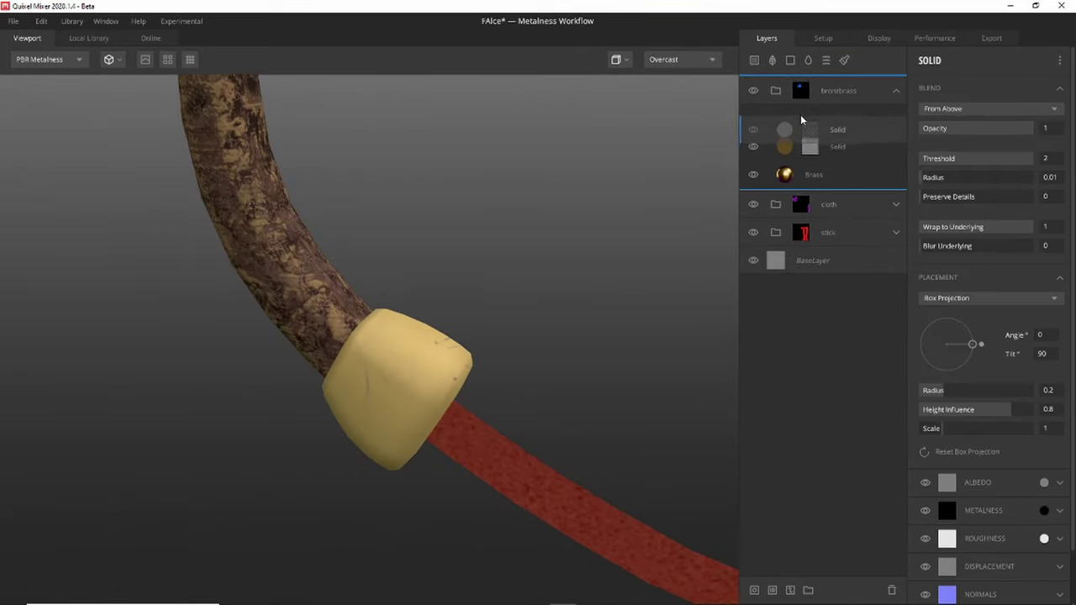
click(785, 117)
drag(528, 302, 527, 384)
click(732, 454)
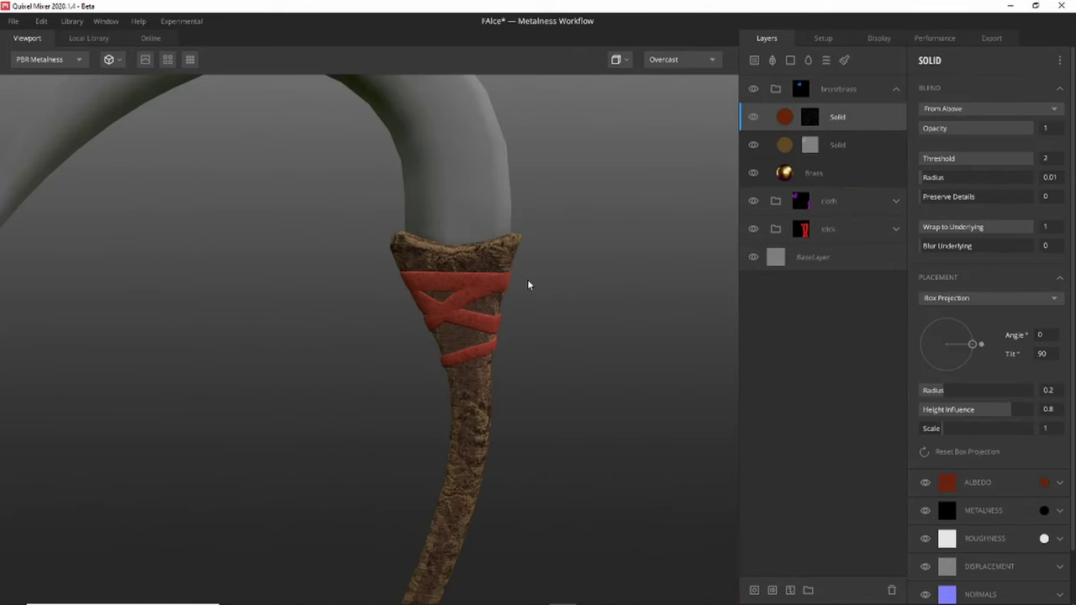
Add Brightness/Contrast to that layer's mask, lowering brightness to 0.088, and collapse the brass group.
click(809, 117)
click(941, 60)
click(959, 168)
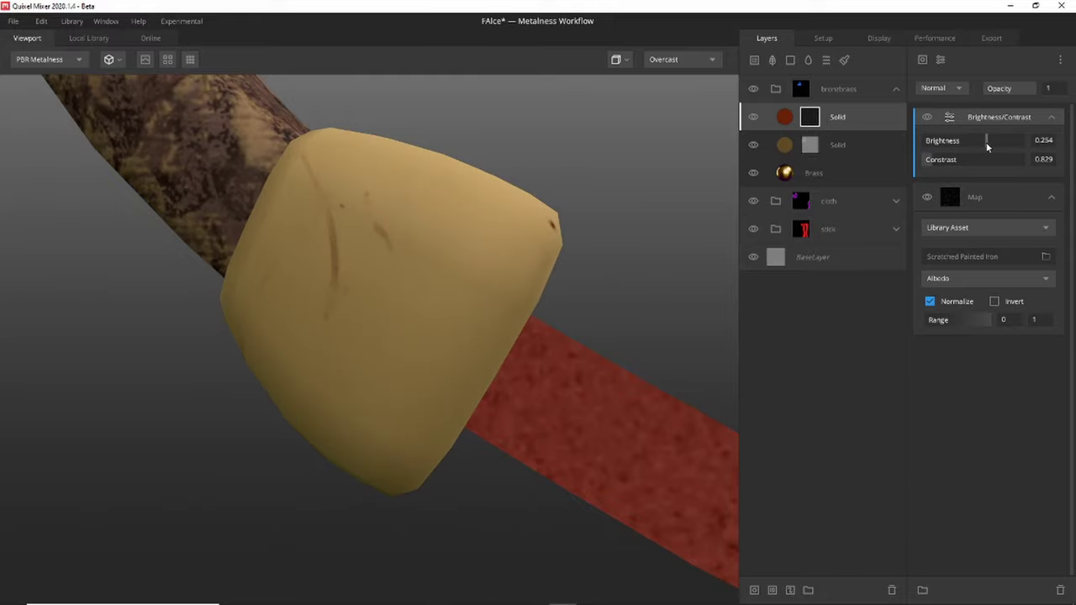
scroll(465, 357, down, 5)
scroll(466, 357, down, 5)
click(896, 88)
drag(596, 152, 594, 349)
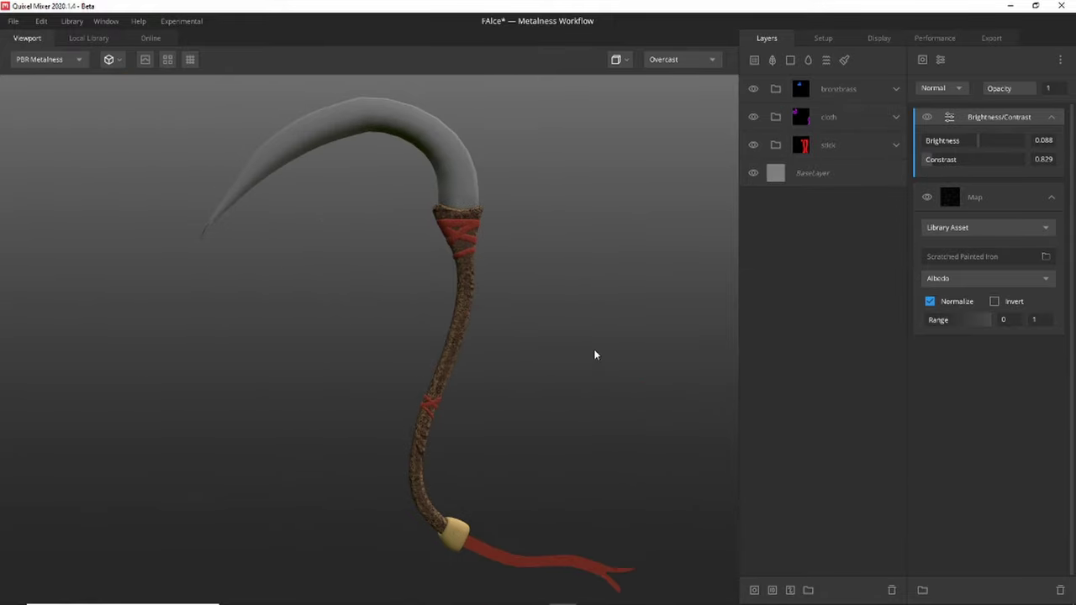
scroll(580, 246, up, 3)
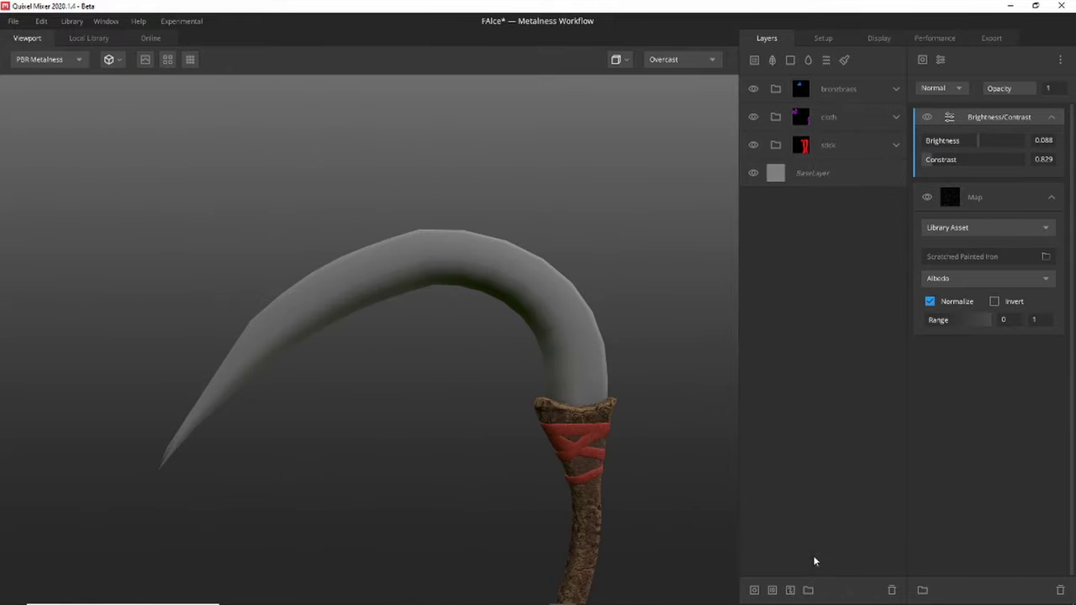
click(897, 89)
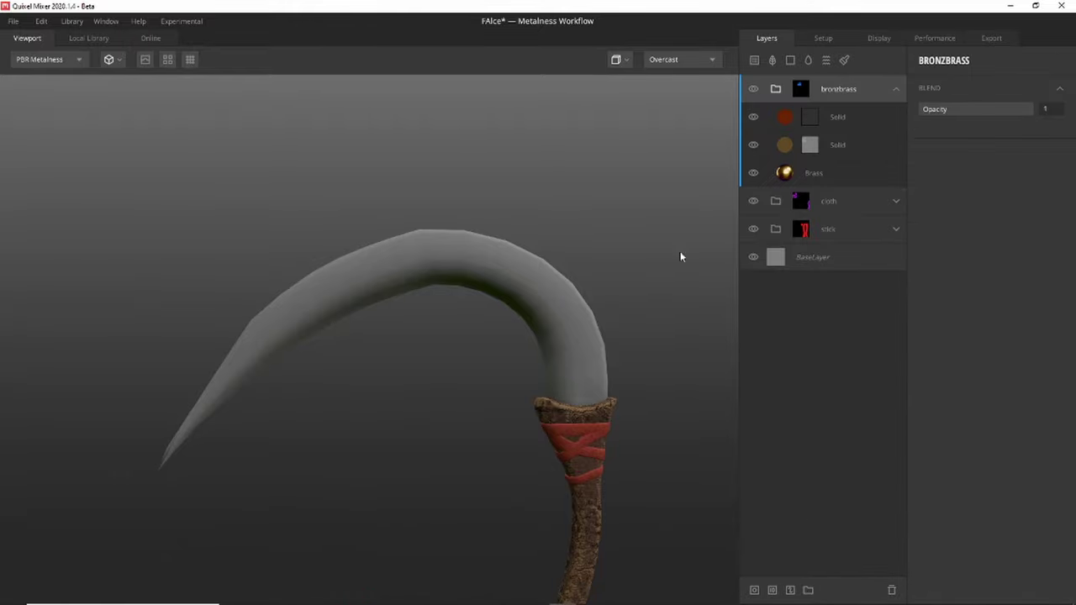
Name the new group 'metal', rename its subgroup 'dullpart', and add a material ID mask to metal.
text(metal)
key(Return)
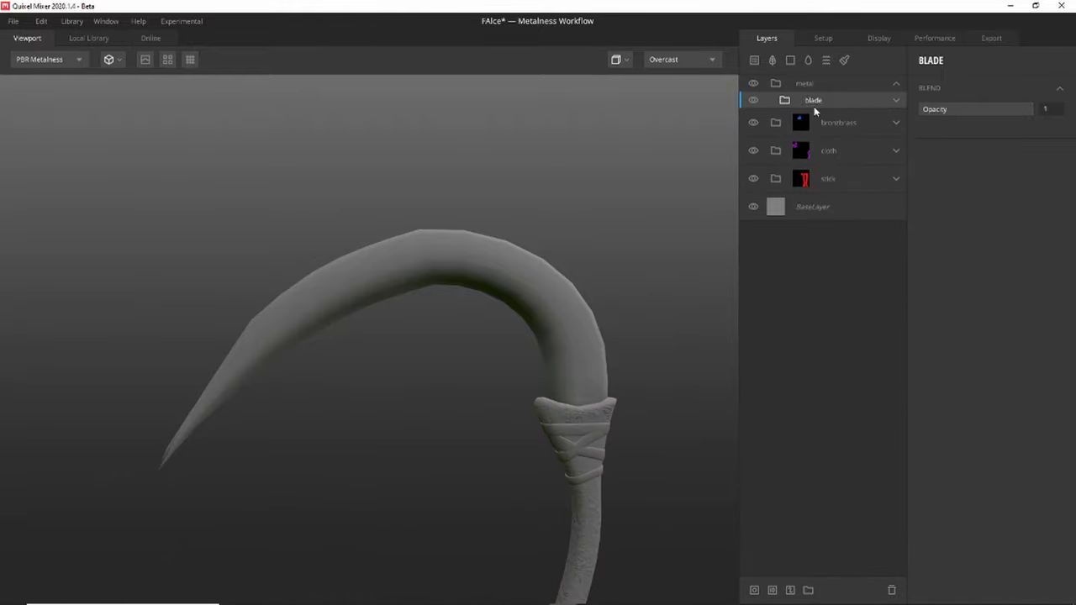
double_click(817, 100)
text(llpart)
key(Return)
right_click(765, 84)
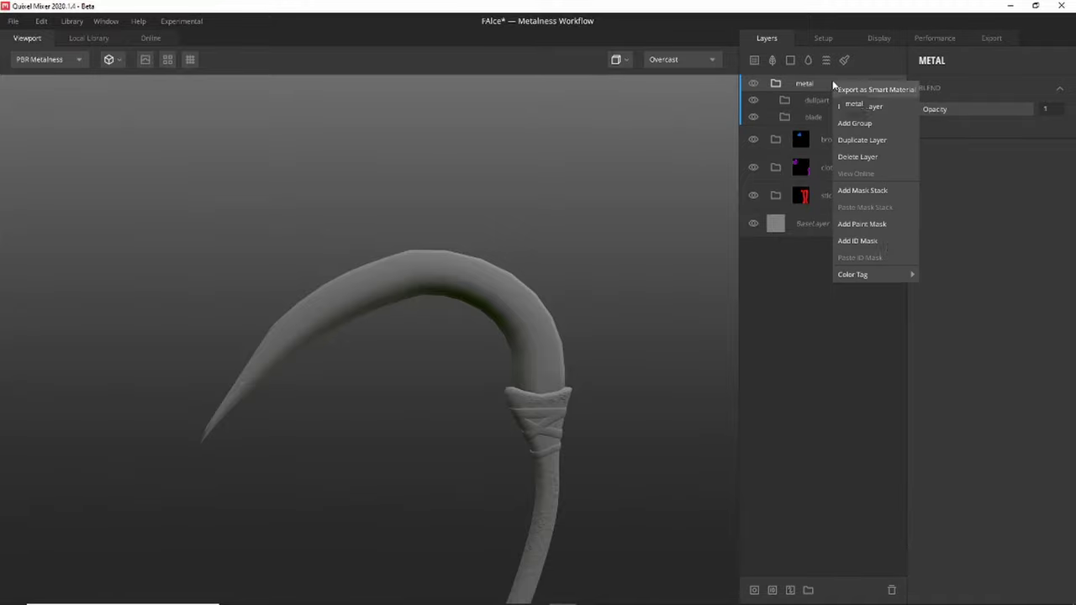
click(917, 120)
Add the Iron material from the library and move it into the blade subgroup.
click(885, 113)
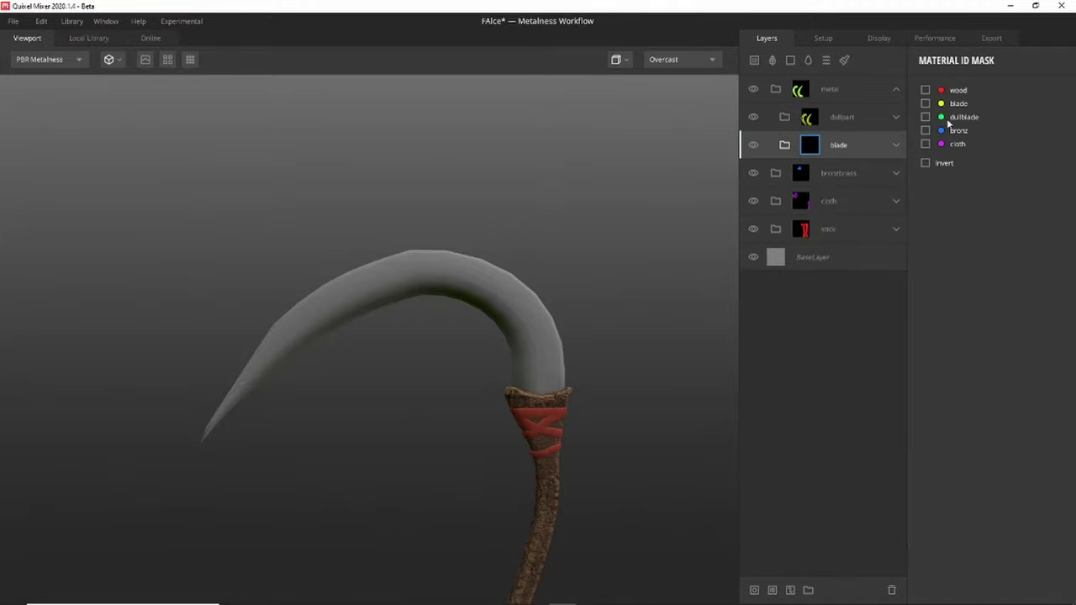
click(754, 60)
scroll(583, 377, down, 2)
click(651, 271)
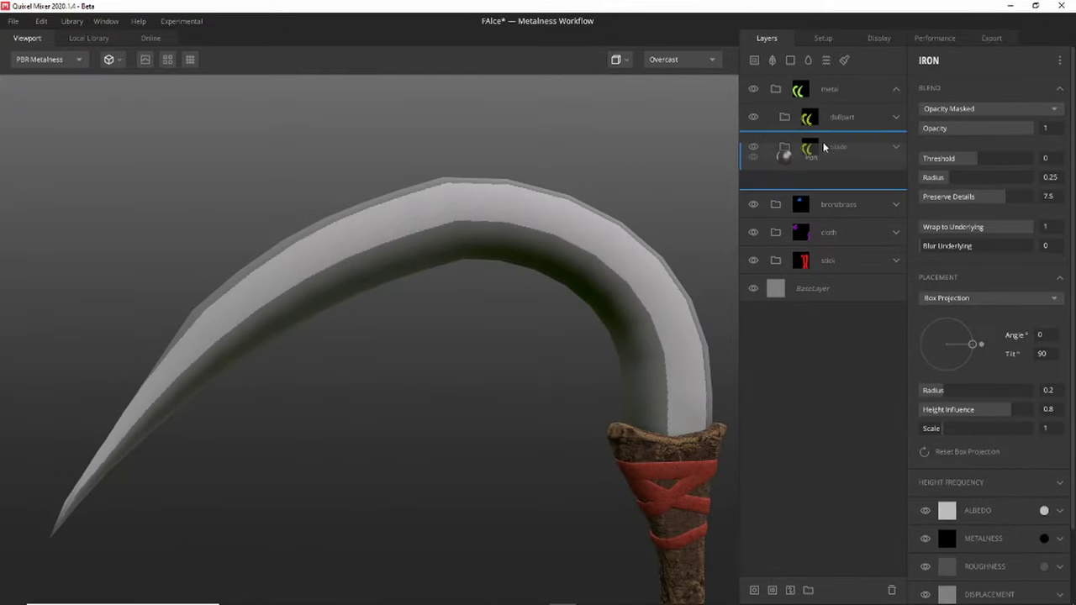
drag(808, 144, 870, 172)
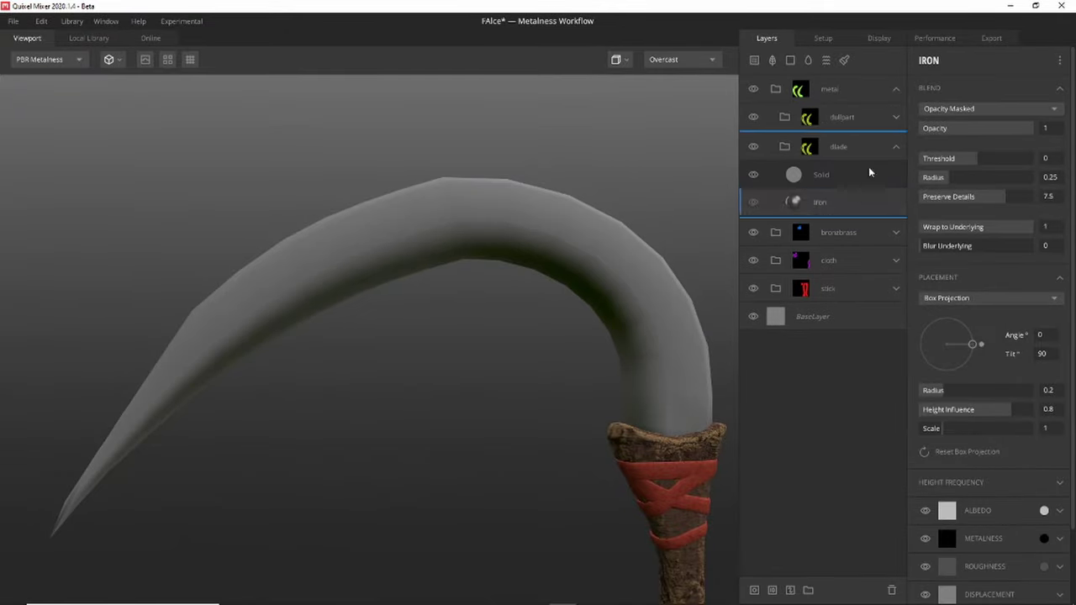
Remove the metal group's mask, move dullpart below blade, and browse Metal materials in Local Library.
right_click(828, 89)
click(883, 248)
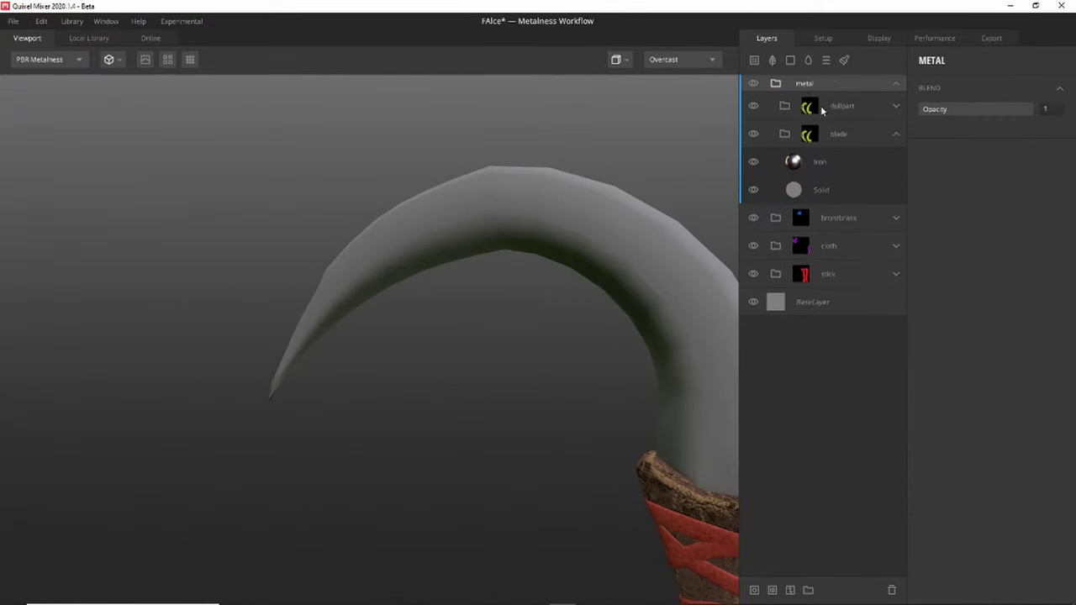
drag(819, 105, 811, 204)
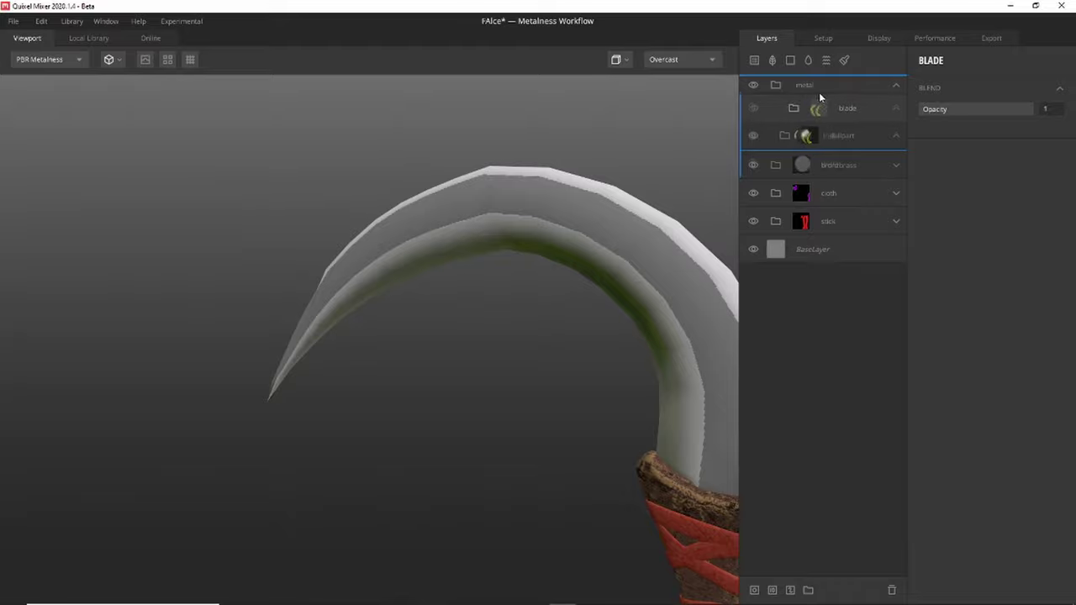
click(811, 192)
click(89, 38)
Group Scratched Painted Iron with a Solid layer and restrict it to the dull blade part.
scroll(420, 336, down, 2)
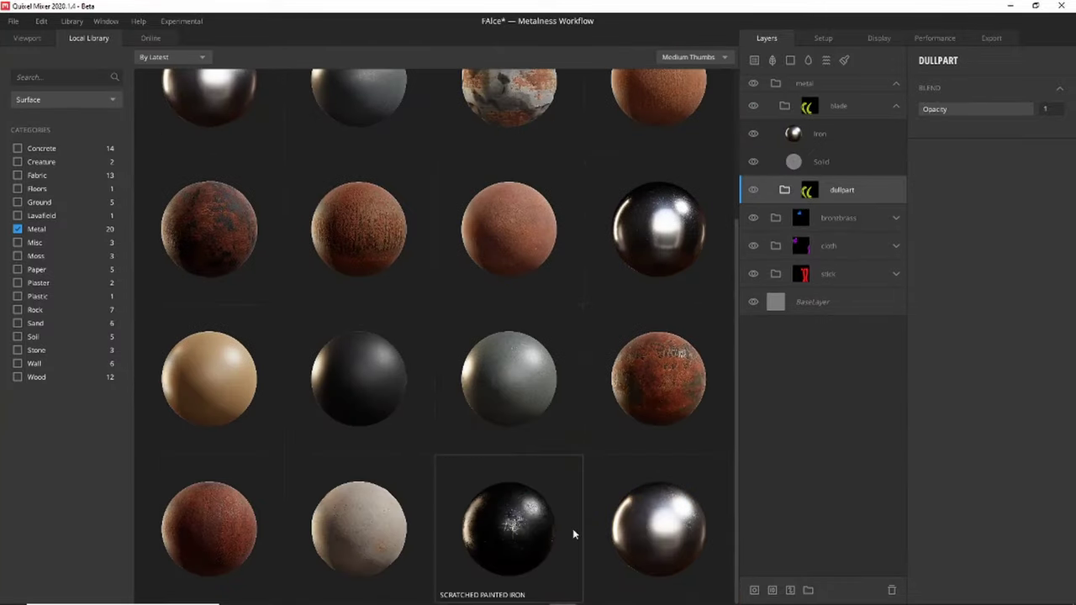
drag(571, 533, 811, 190)
click(821, 162)
click(754, 162)
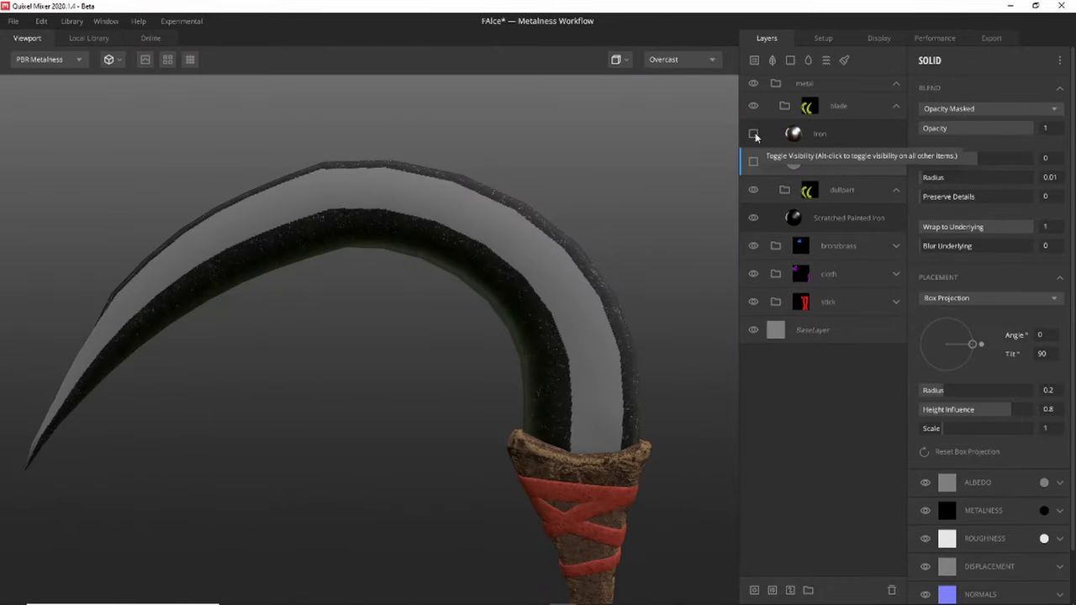
click(820, 107)
key(Delete)
click(808, 590)
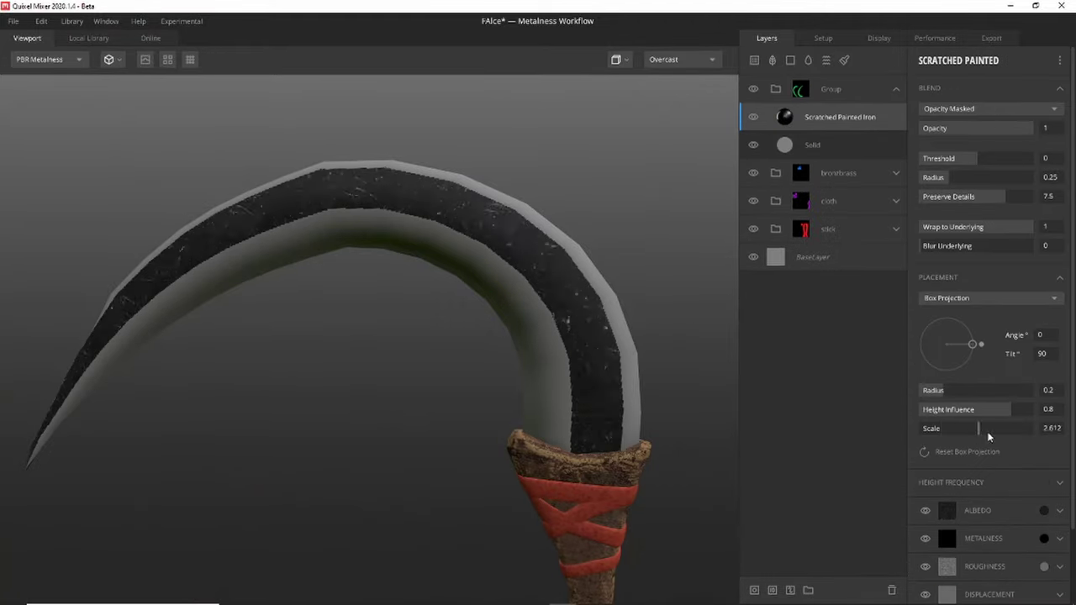
Rotate the scratched iron's projection angle, lower its height, and name the group 'dullmetal'.
drag(980, 347, 960, 289)
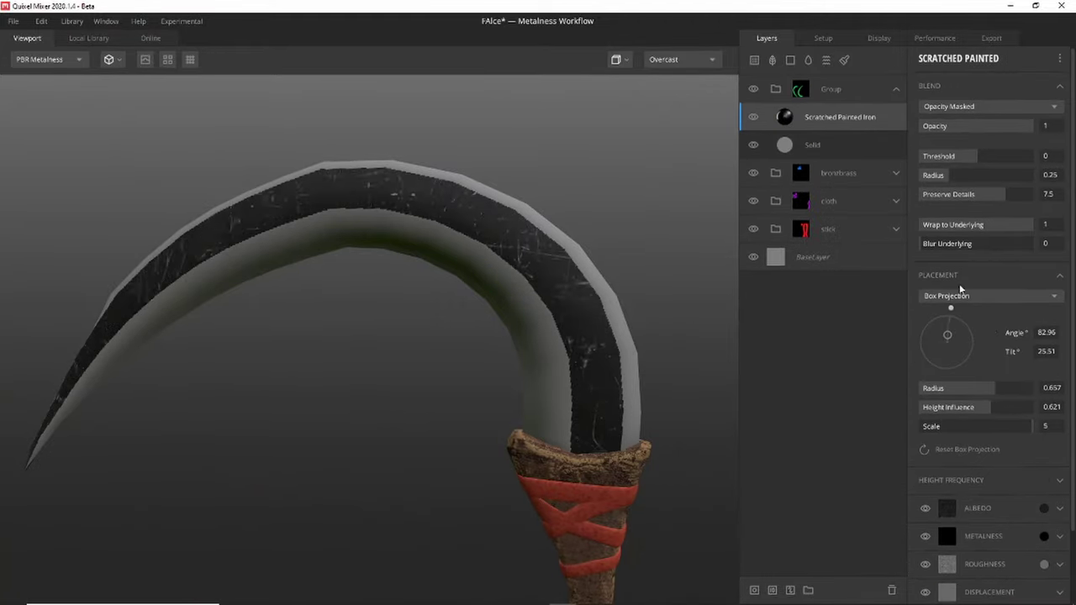
click(973, 407)
click(841, 90)
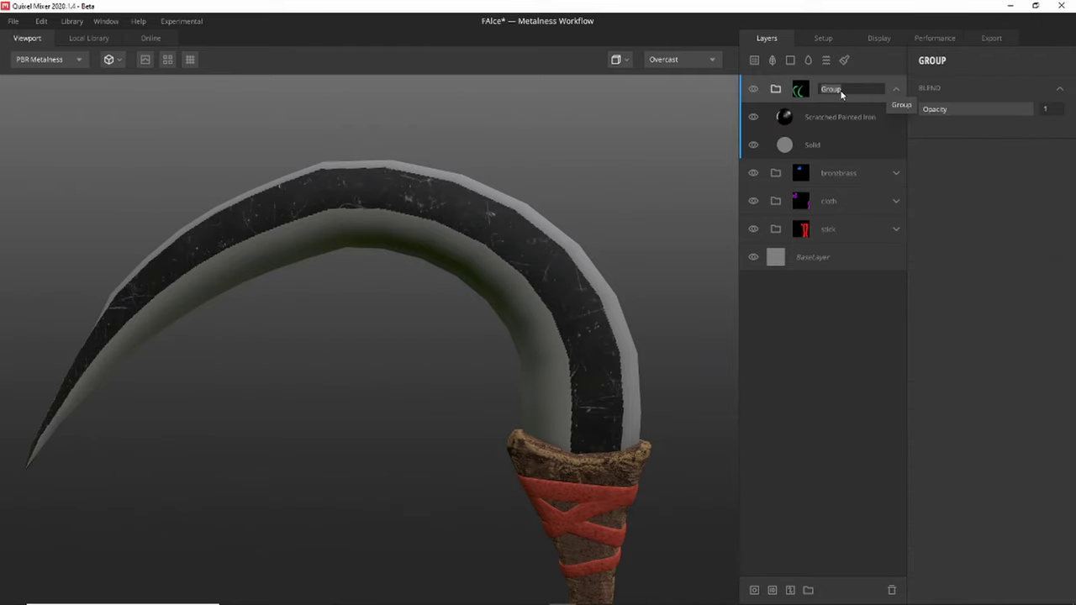
click(841, 117)
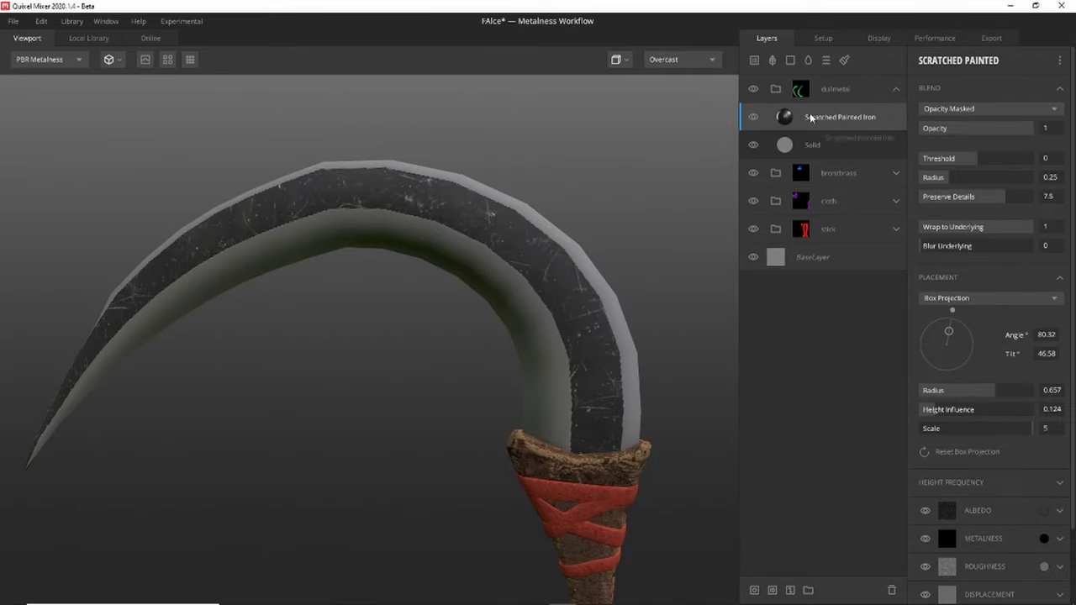
Recolour the Solid layer's albedo to dark red beneath the scratched iron.
click(795, 144)
click(784, 145)
click(471, 331)
click(654, 293)
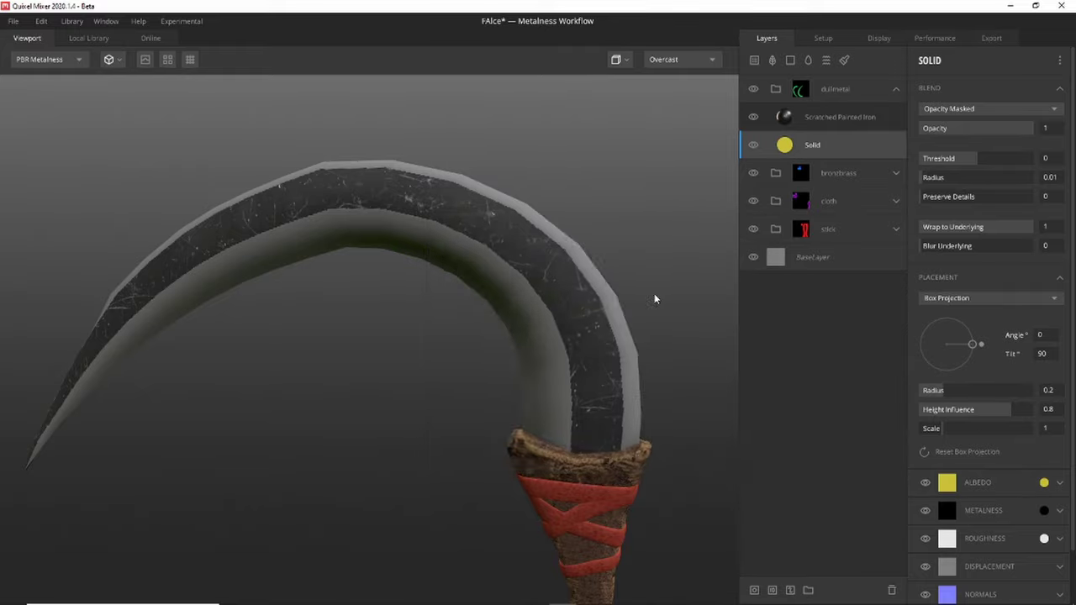
drag(655, 294, 535, 362)
click(841, 117)
click(813, 144)
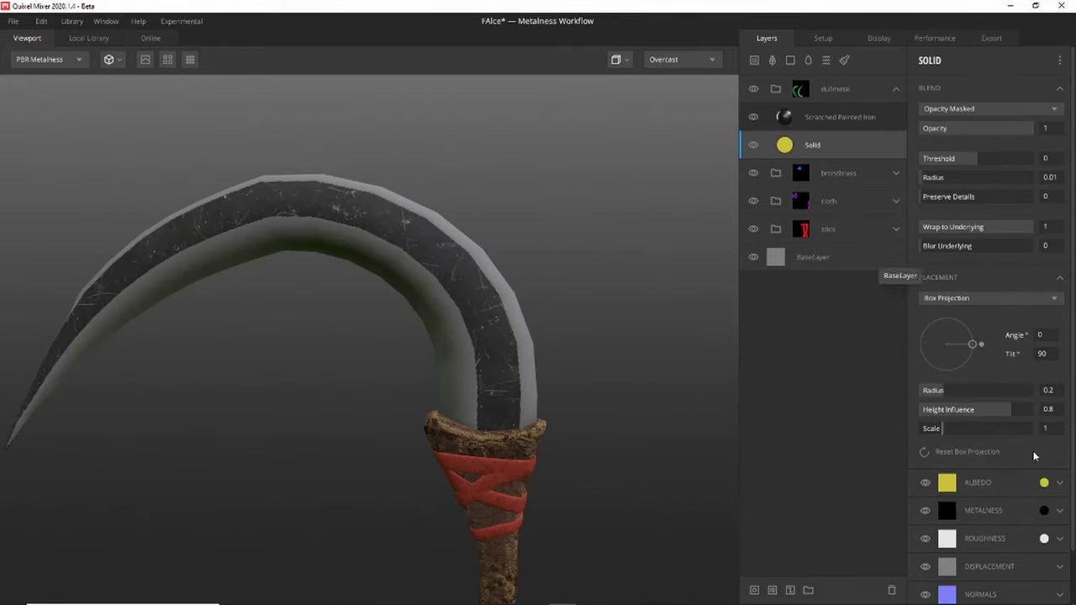
click(947, 482)
click(543, 411)
click(597, 420)
click(732, 454)
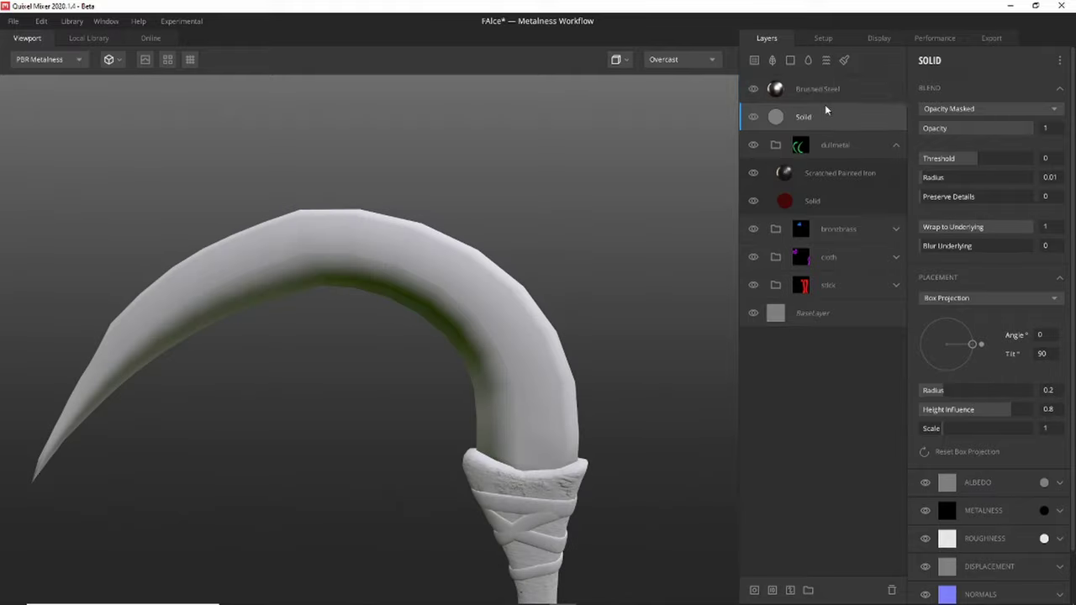
Group Brushed Steel with a Solid into a 'blade' group masked to the blade material ID.
shift+click(835, 120)
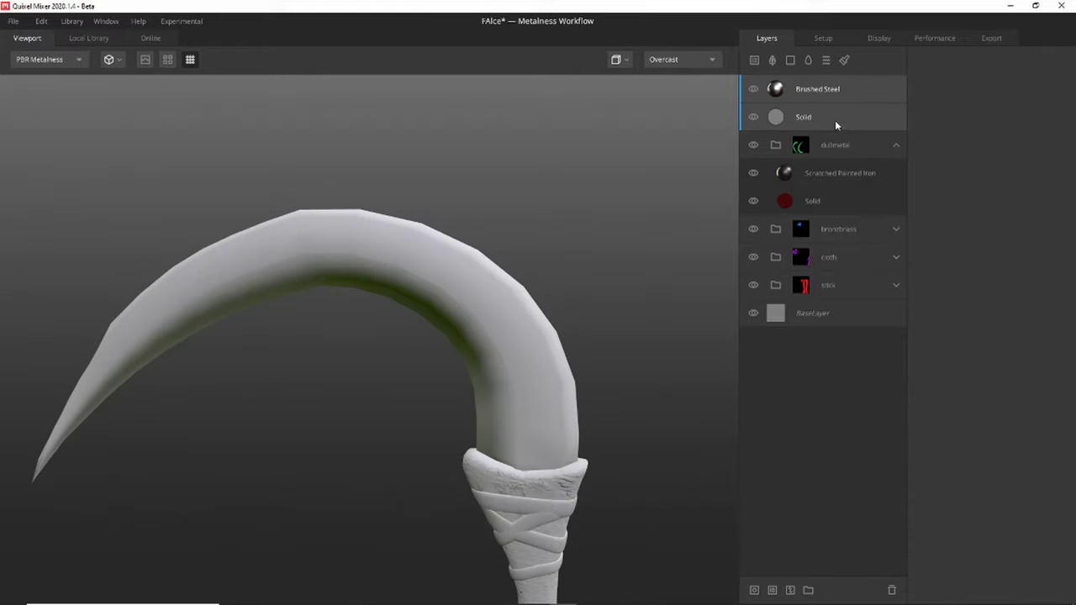
key(ctrl+g)
right_click(869, 91)
click(893, 250)
drag(555, 304, 575, 395)
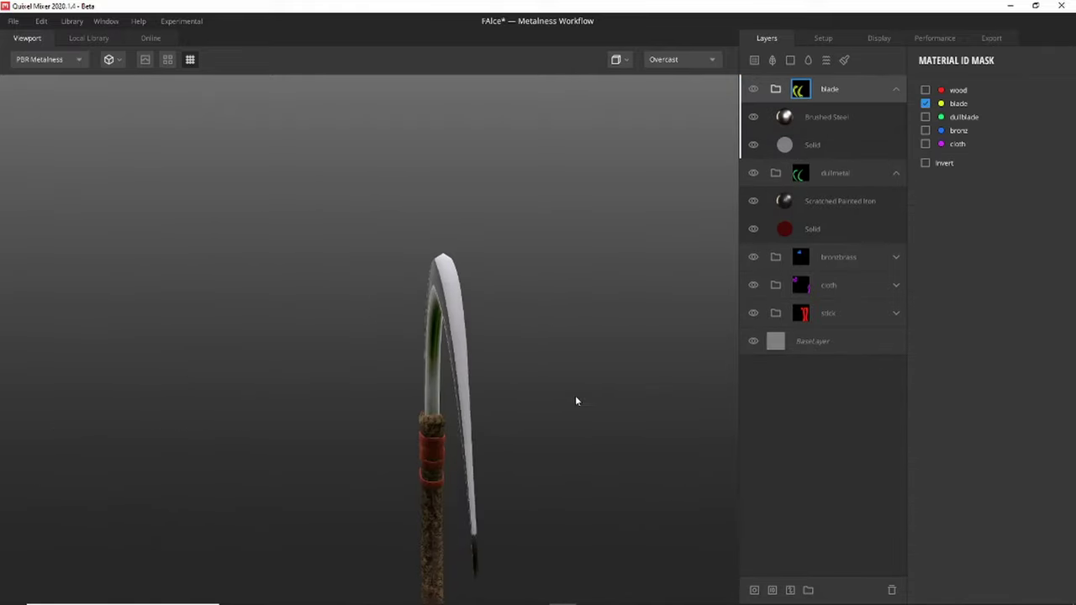
click(841, 117)
Raise the project's working resolution to 4096 px, then set it back to 2048 px.
click(824, 38)
click(950, 94)
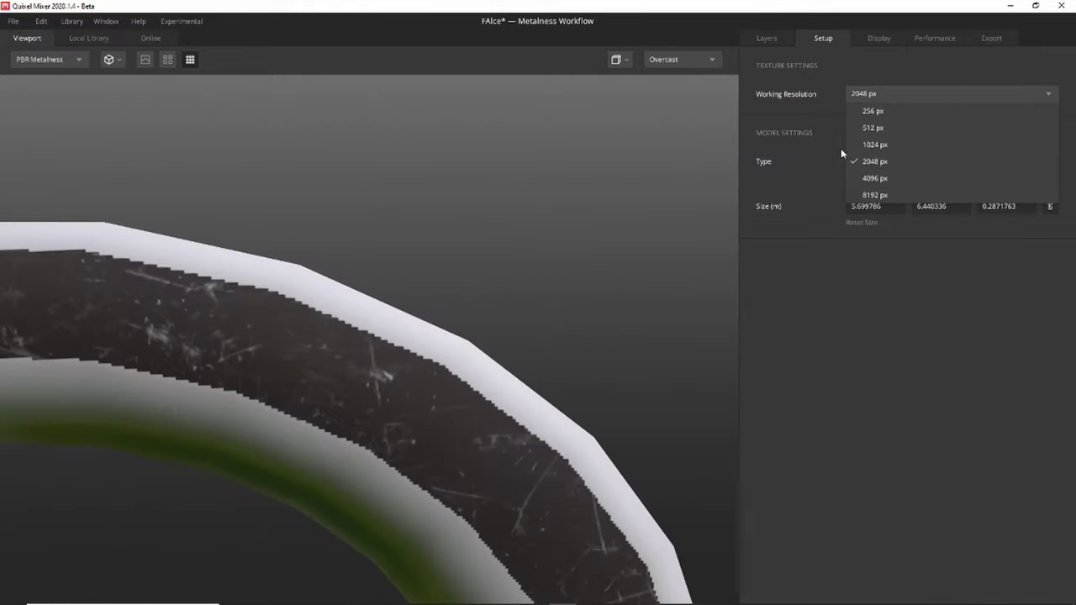
click(866, 148)
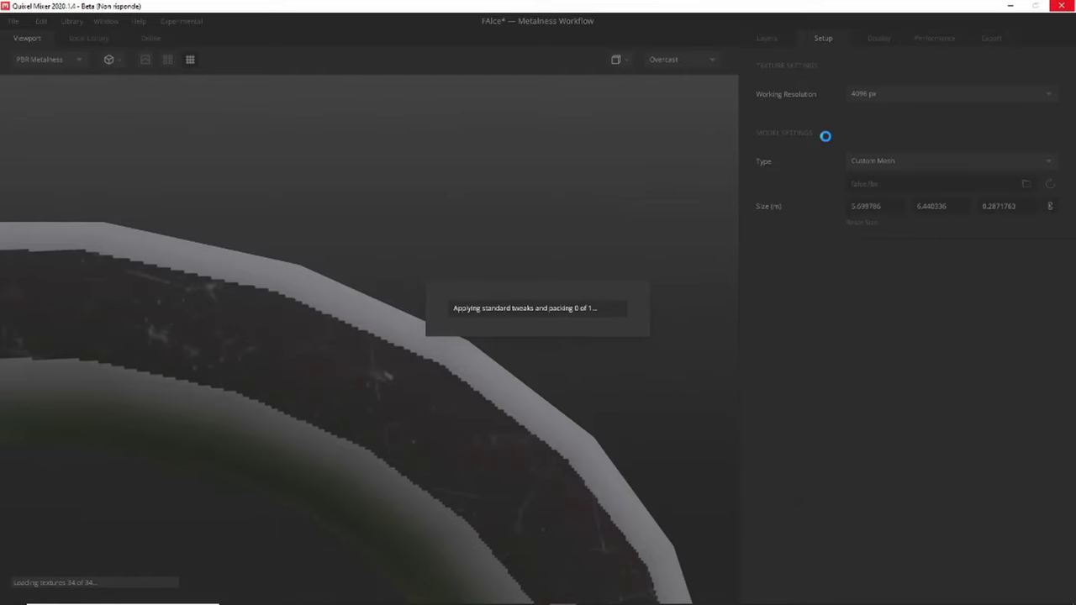
click(950, 94)
click(866, 161)
scroll(494, 329, down, 3)
drag(494, 329, 685, 289)
click(767, 38)
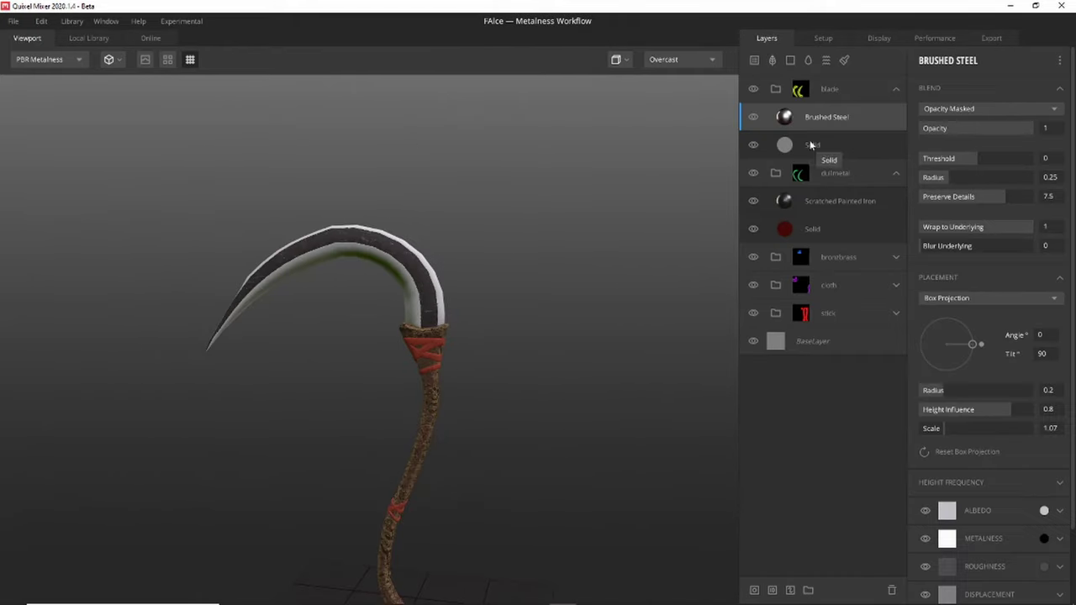
Set Brushed Steel's metalness colour to white so it is fully metallic.
click(1045, 538)
drag(524, 350, 440, 290)
click(731, 460)
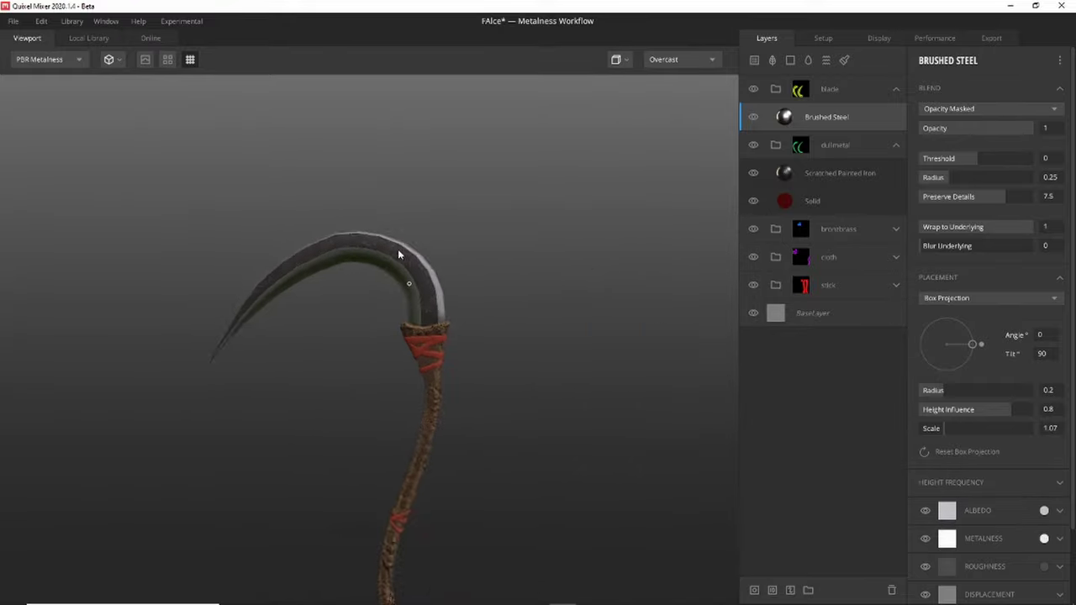
drag(397, 249, 455, 367)
Make Scratched Painted Iron almost non-metallic and remove the extra Solid layer.
click(840, 172)
click(1044, 538)
click(443, 412)
click(731, 454)
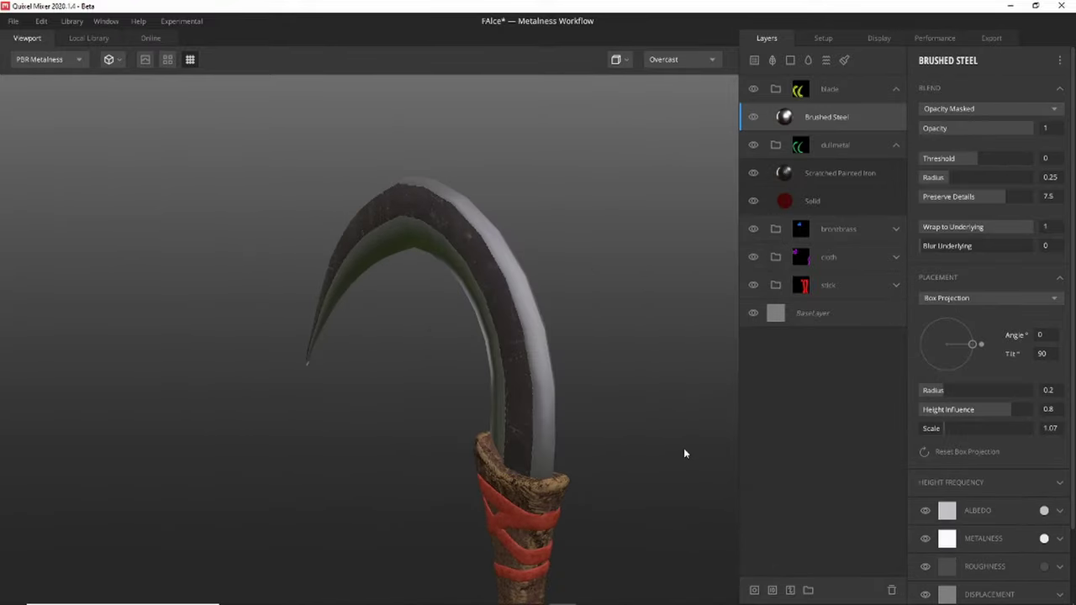
scroll(603, 376, up, 3)
drag(602, 376, 854, 173)
scroll(622, 290, down, 5)
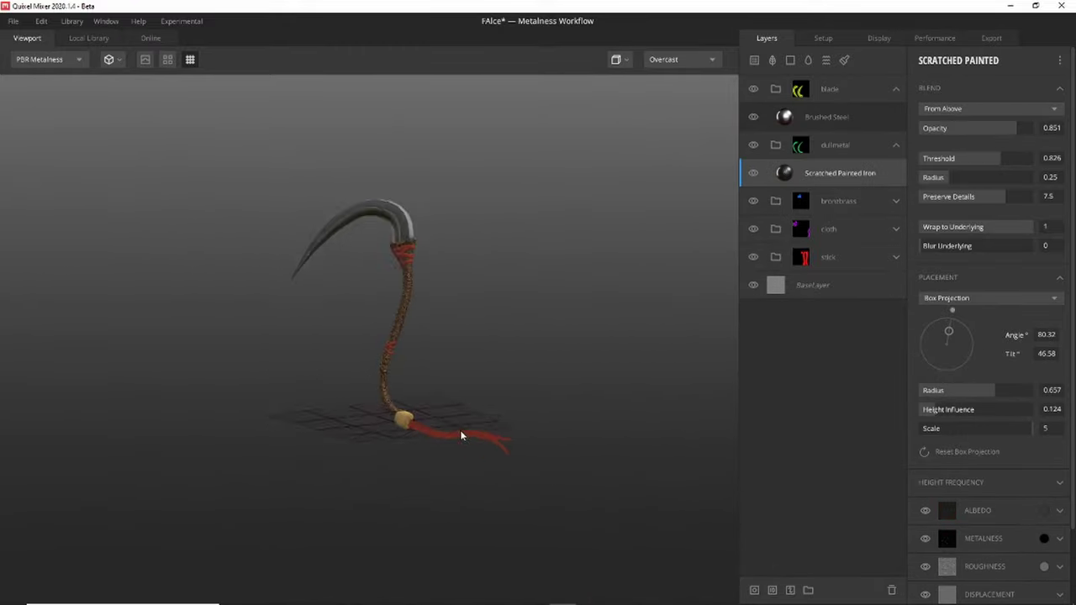
mouse_move(460, 430)
mouse_down()
mouse_move(247, 239)
mouse_move(421, 230)
mouse_move(375, 437)
mouse_move(425, 284)
mouse_move(426, 303)
mouse_up()
View the final Blender render of the textured scythe against black with blue smoke.
scroll(425, 379, up, 5)
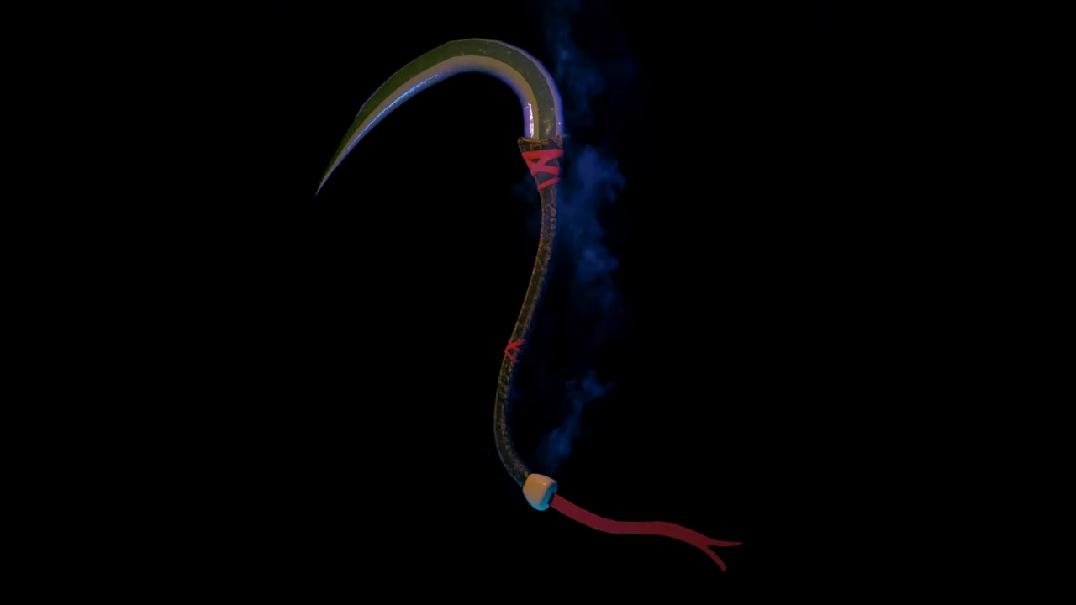